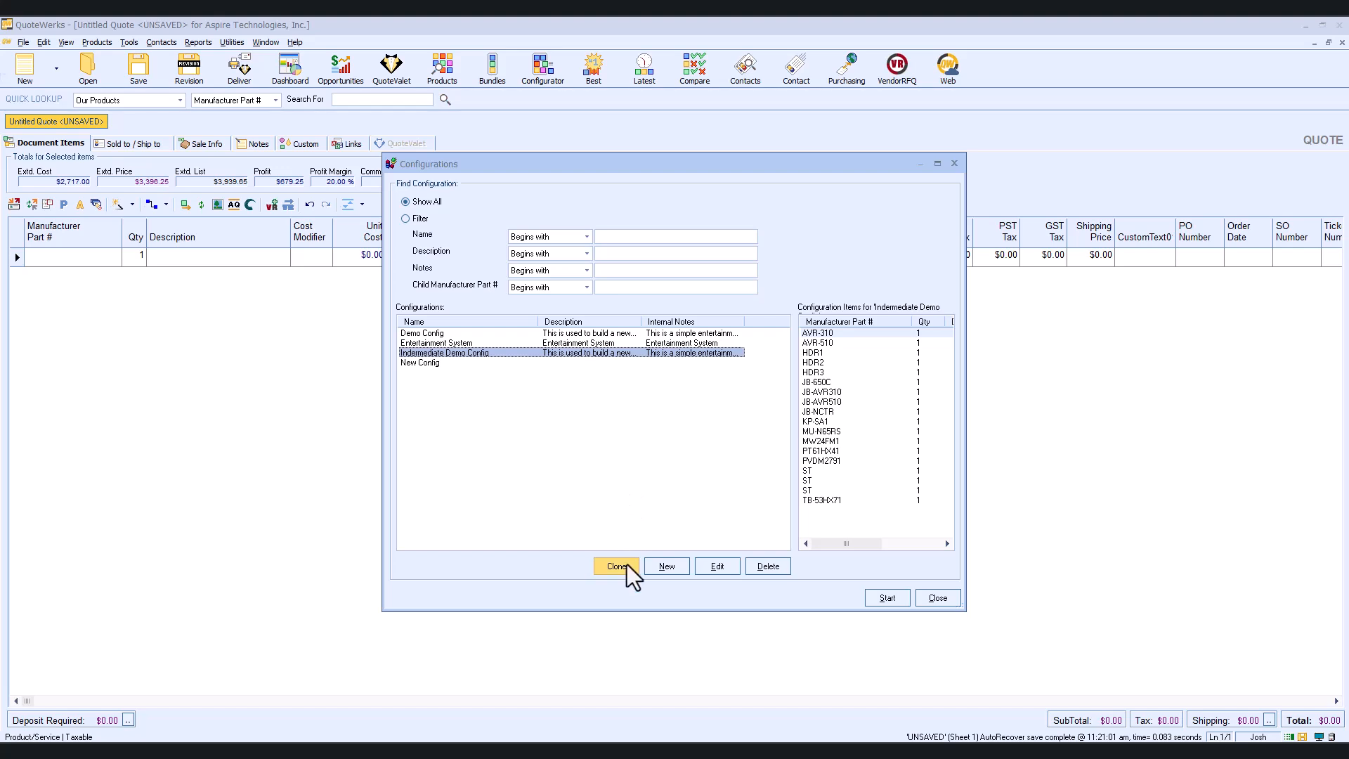
- Clone the "Indermediate Demo Config" configuration under the name "Advanced Demo Config"
{"action": "left_click_drag", "start_coordinate": [622, 410], "coordinate": [562, 413]}
{"action": "type", "text": "Advanced Demo Config"}
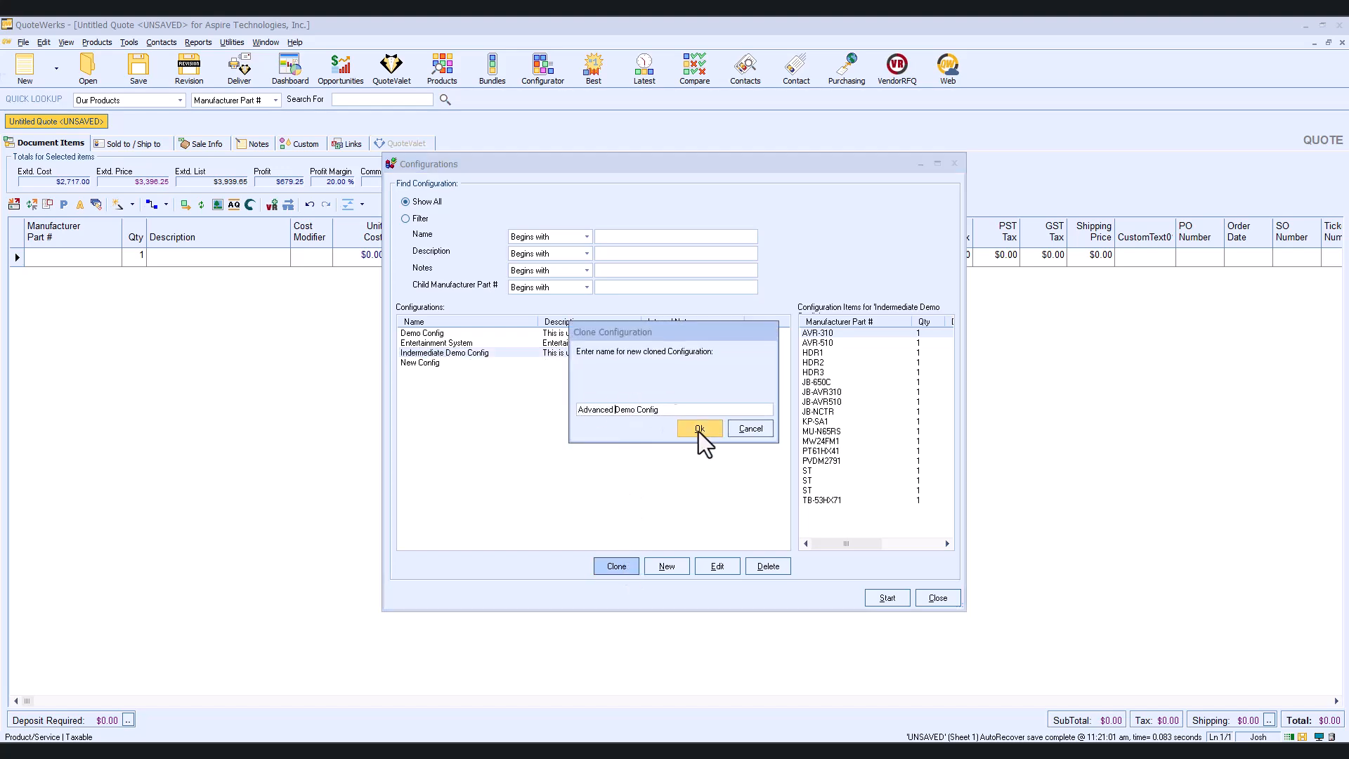
{"action": "key", "text": "Return"}
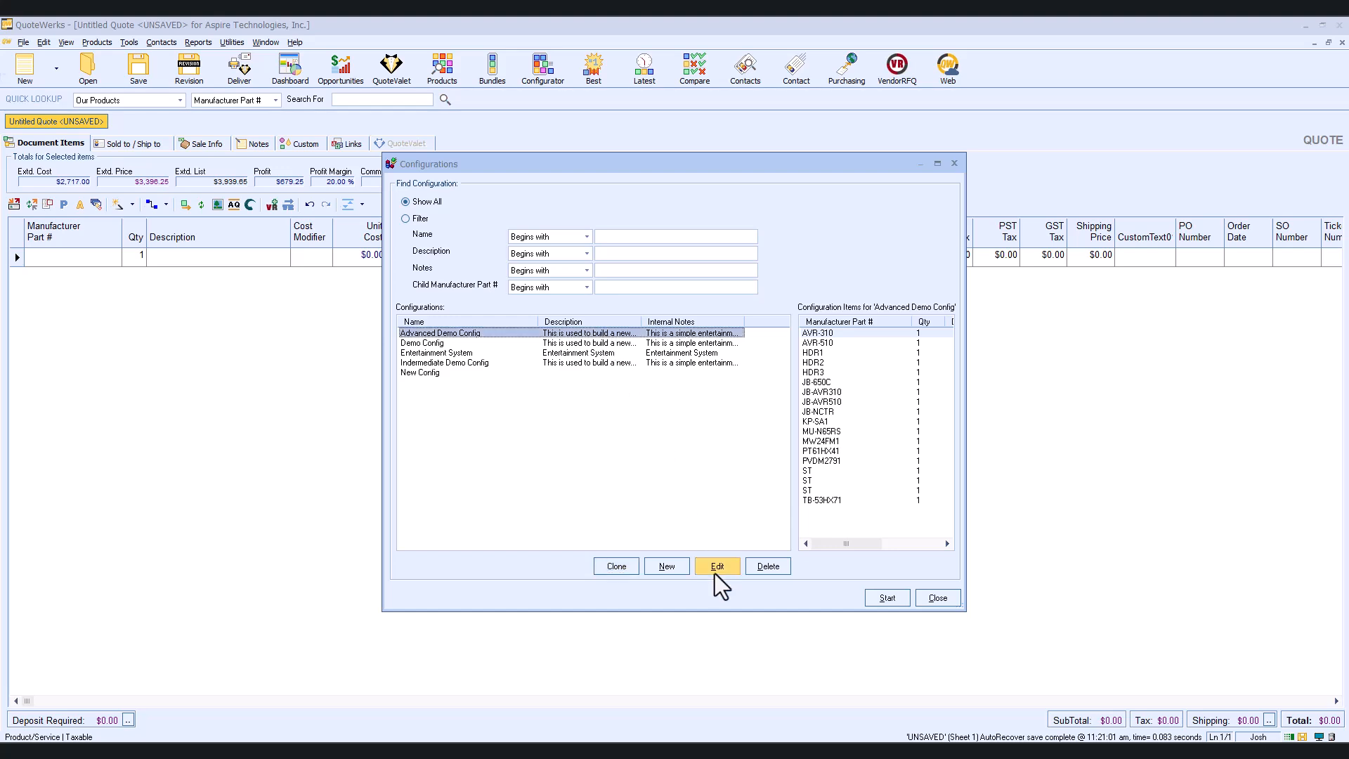
- Edit the Advanced Demo Config flowchart and create a new selection container named "HDTVs" beside the TV container
{"action": "left_click", "coordinate": [715, 574]}
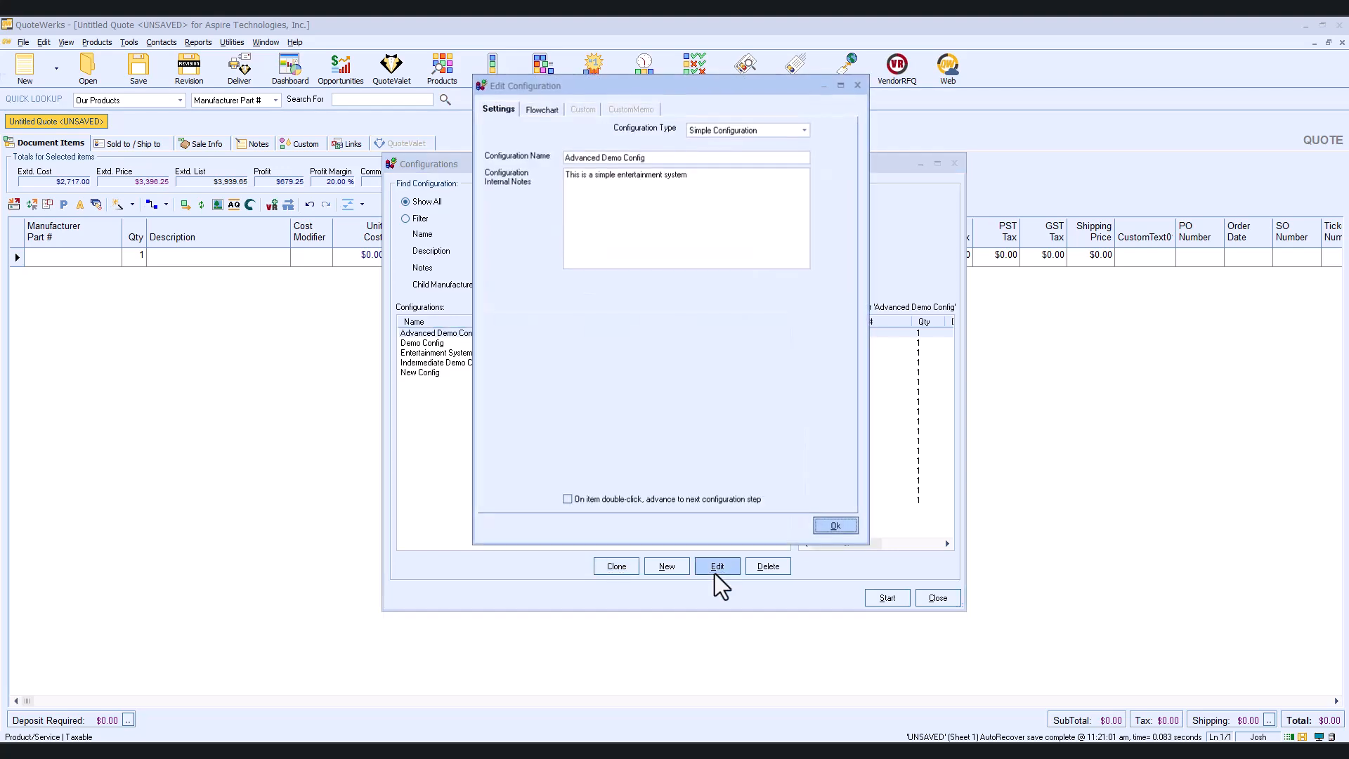
{"action": "left_click", "coordinate": [551, 113]}
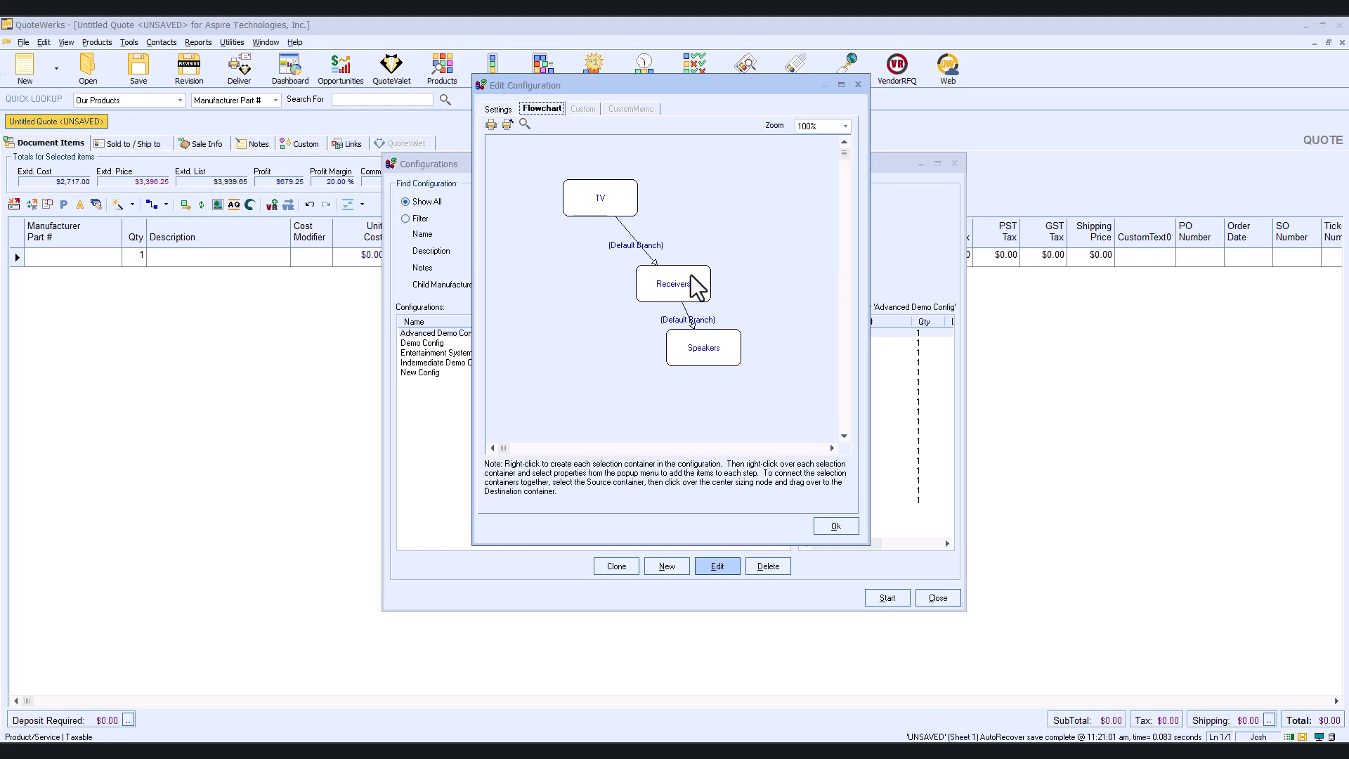
{"action": "right_click", "coordinate": [705, 167]}
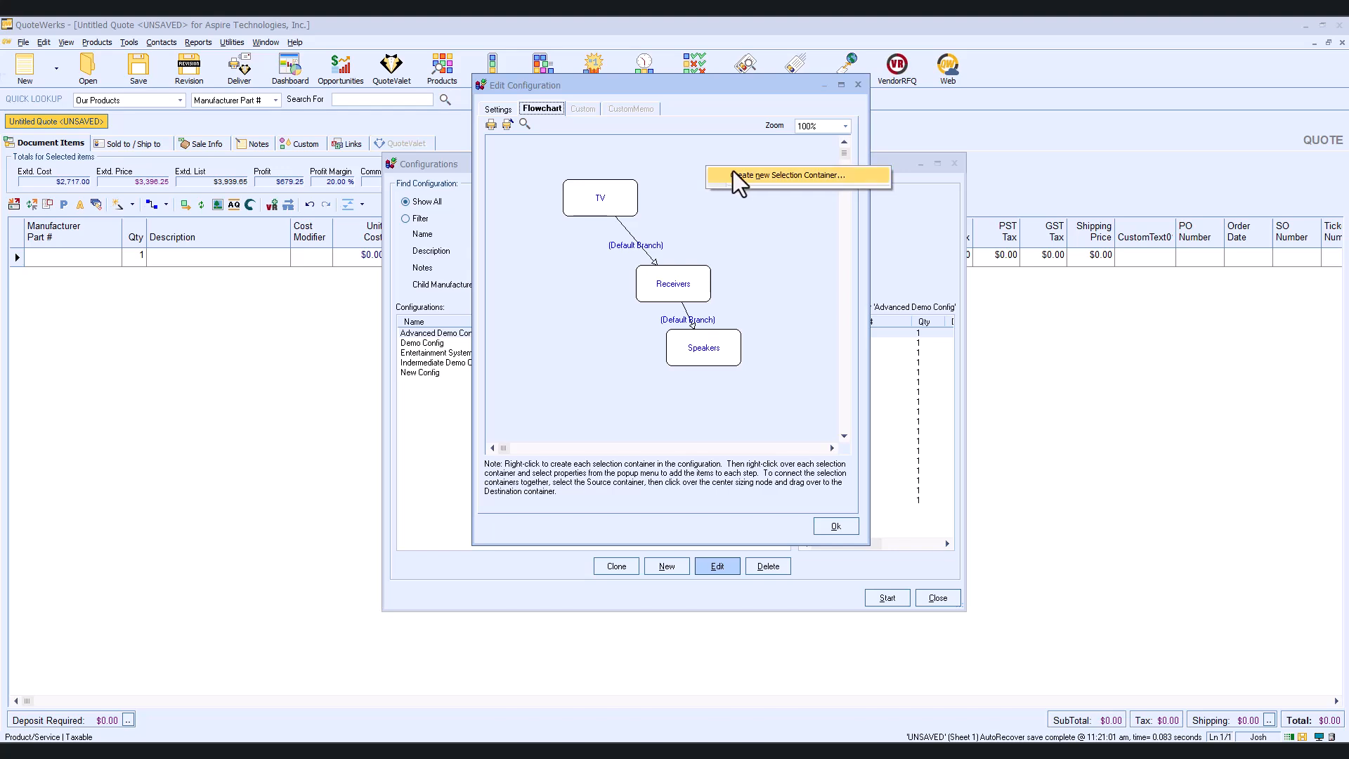
{"action": "left_click", "coordinate": [733, 173]}
{"action": "type", "text": "HD"}
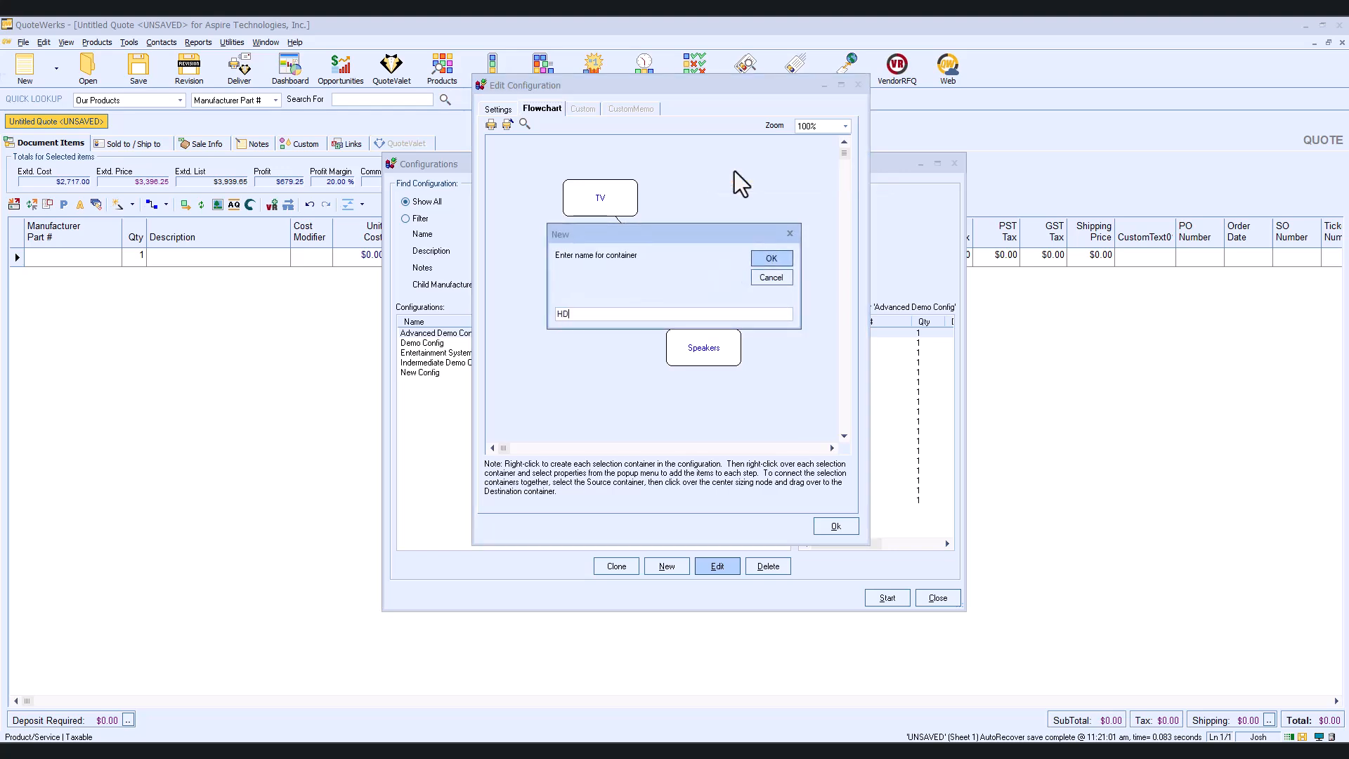
{"action": "type", "text": "TVs"}
{"action": "left_click", "coordinate": [773, 258]}
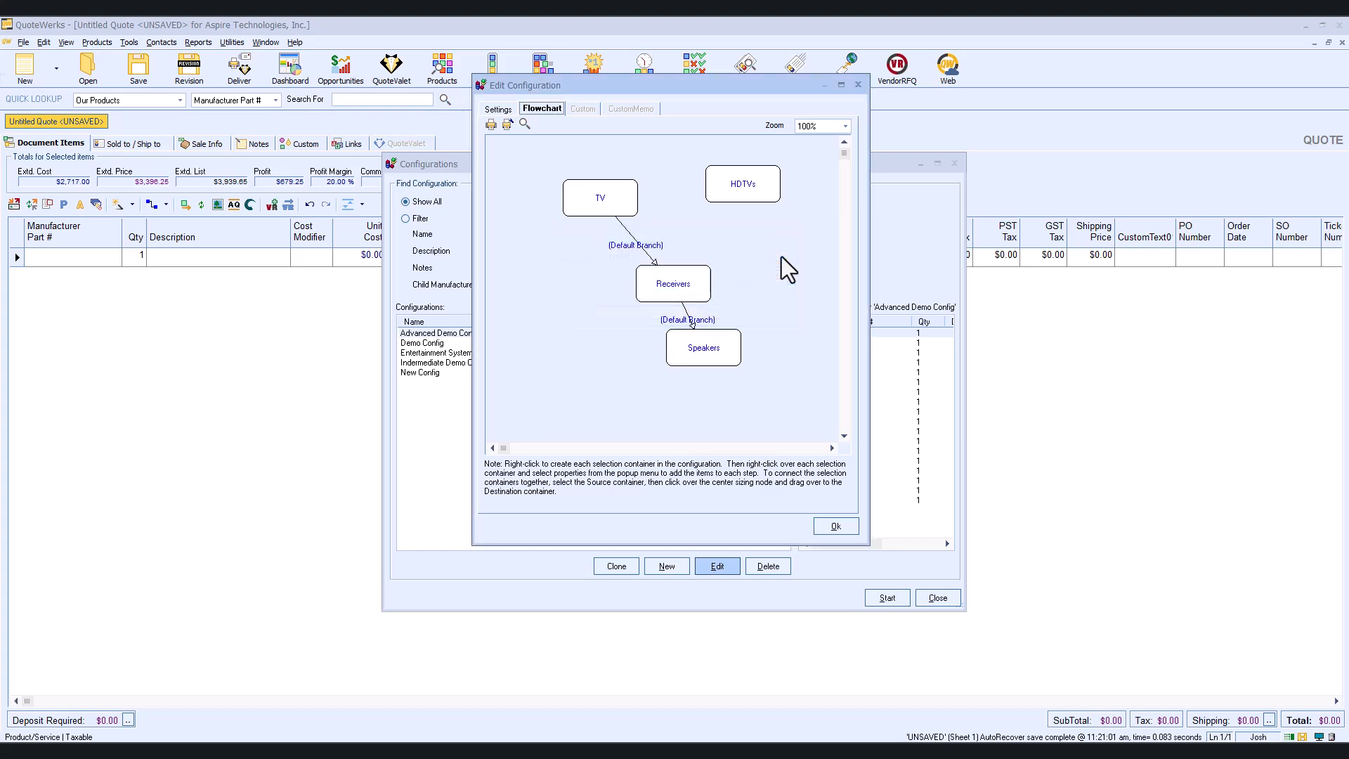
- Create another selection container named "Plasmas" in the flowchart, below HDTVs
{"action": "right_click", "coordinate": [748, 226]}
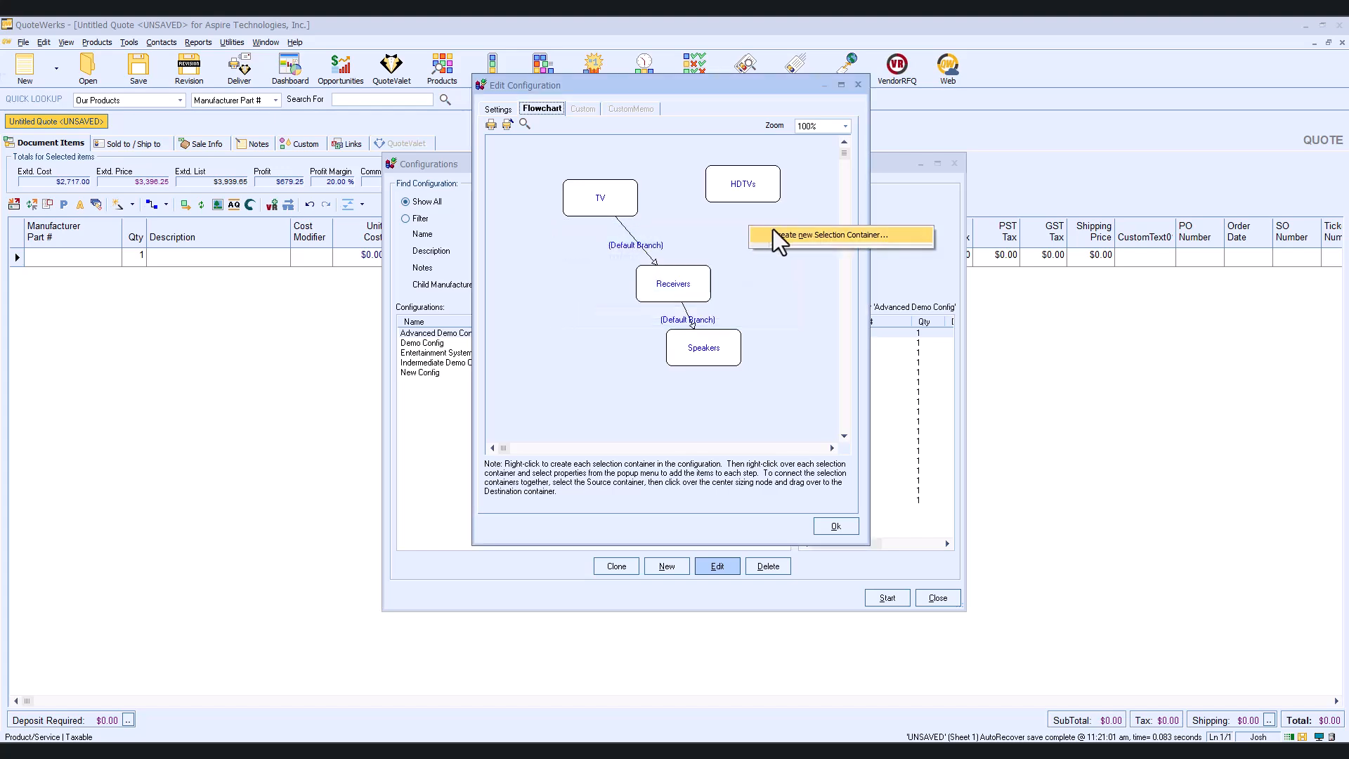
{"action": "left_click", "coordinate": [773, 229]}
{"action": "type", "text": "Pl"}
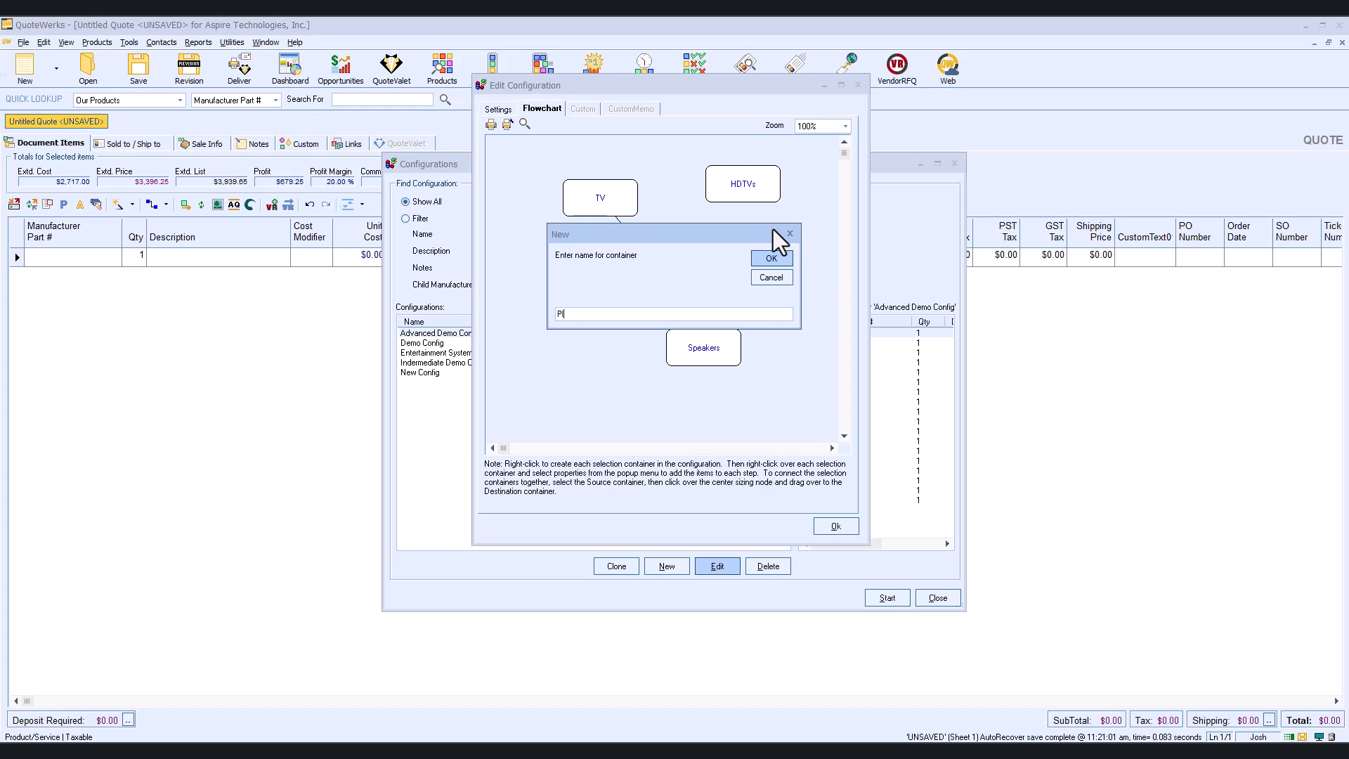
{"action": "type", "text": "asmas"}
{"action": "left_click", "coordinate": [777, 256]}
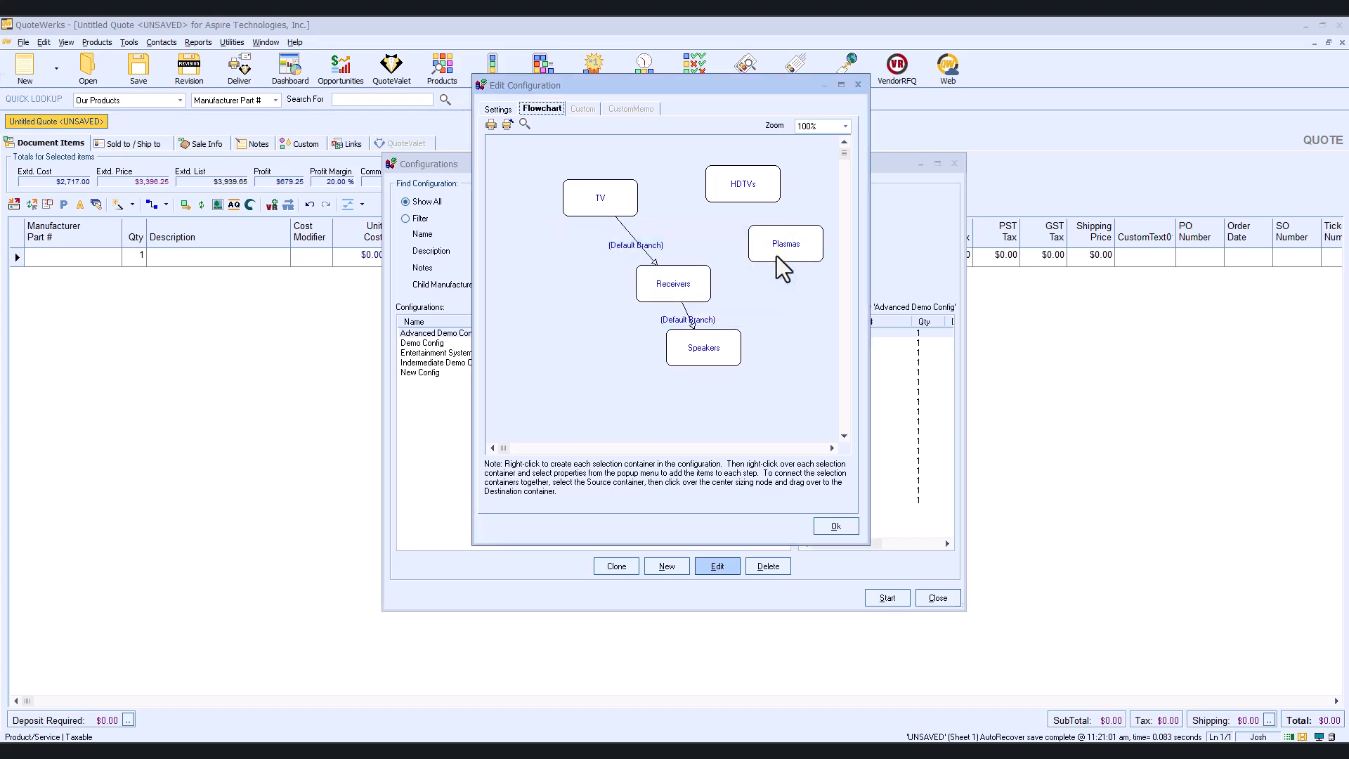
{"action": "double_click", "coordinate": [771, 255]}
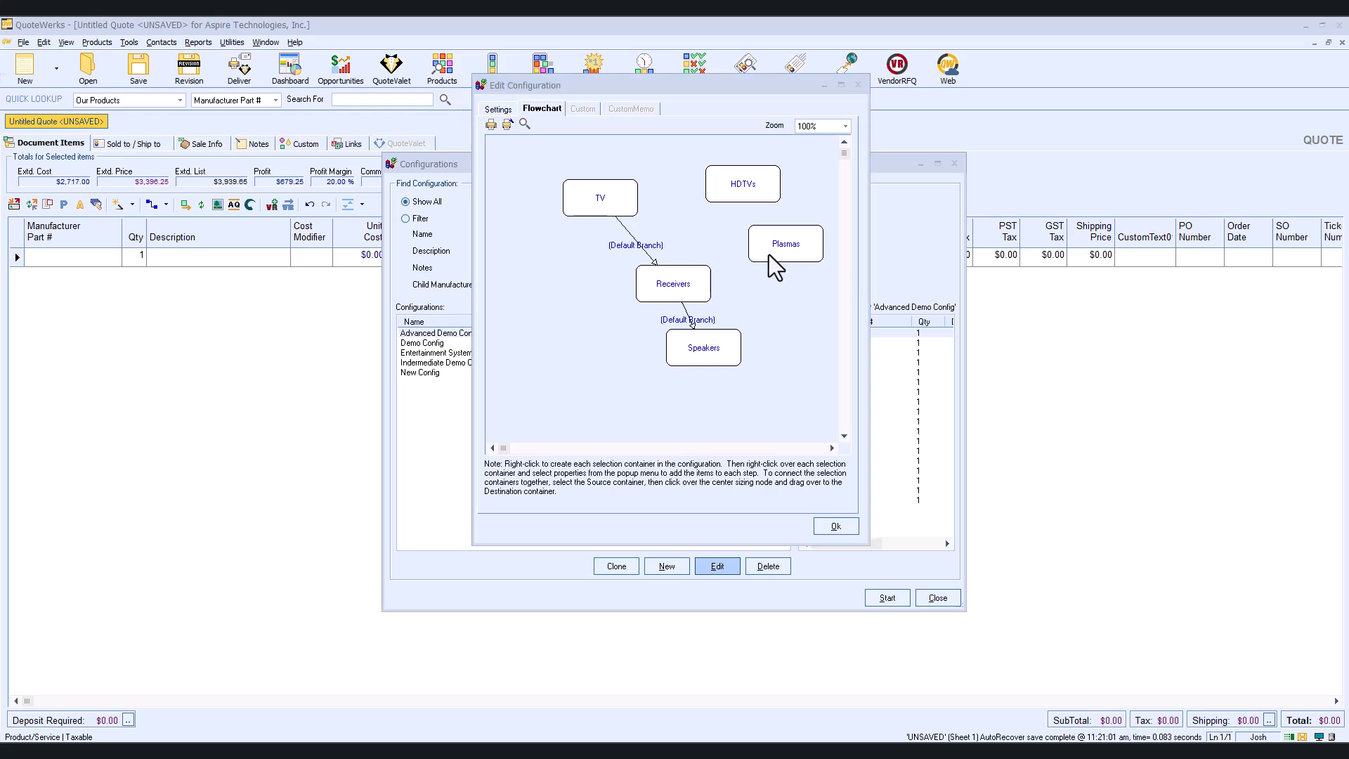
- Search Our Products for "hdtv" and add TB-43H71, TB-53HX71, PT56WXF95 and PT61HX41 to the HDTVs container with default item settings
{"action": "double_click", "coordinate": [741, 185]}
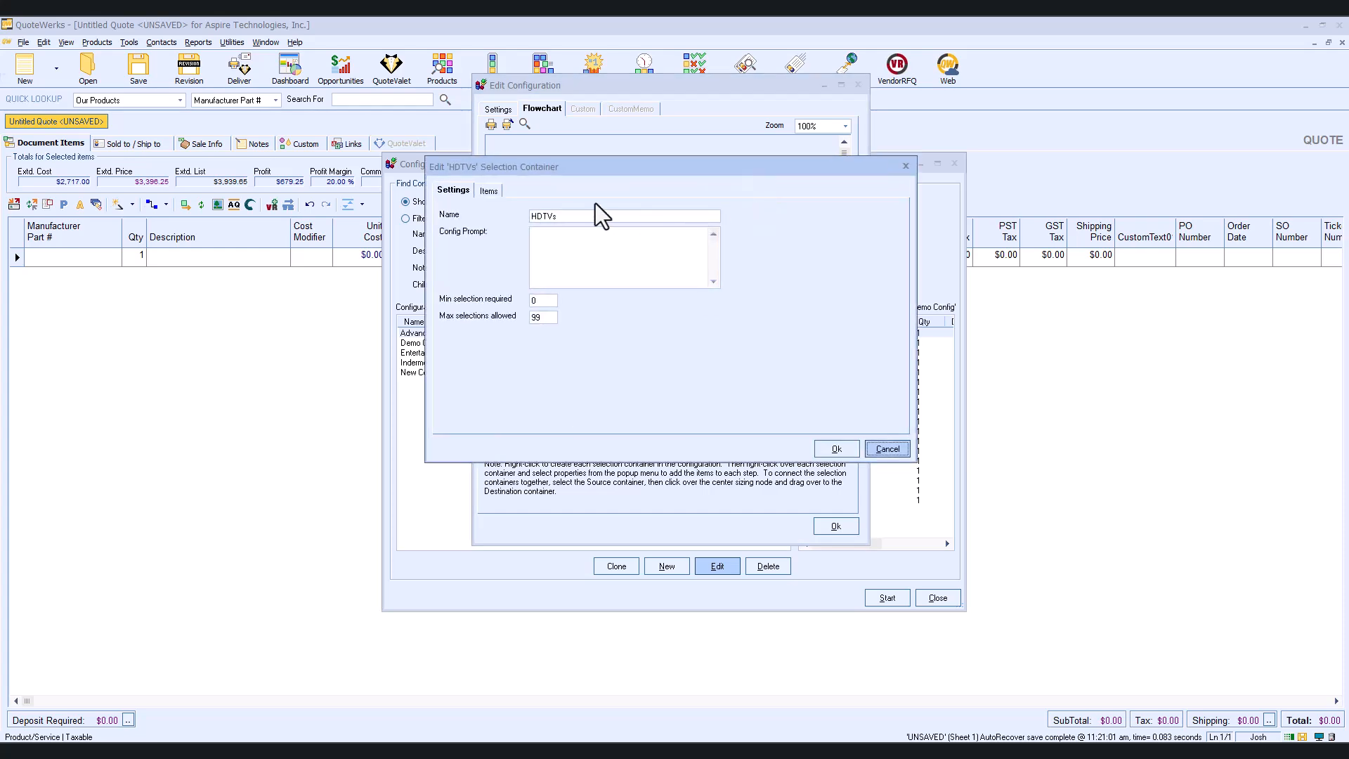
{"action": "key", "text": "ctrl+Tab"}
{"action": "left_click", "coordinate": [767, 421]}
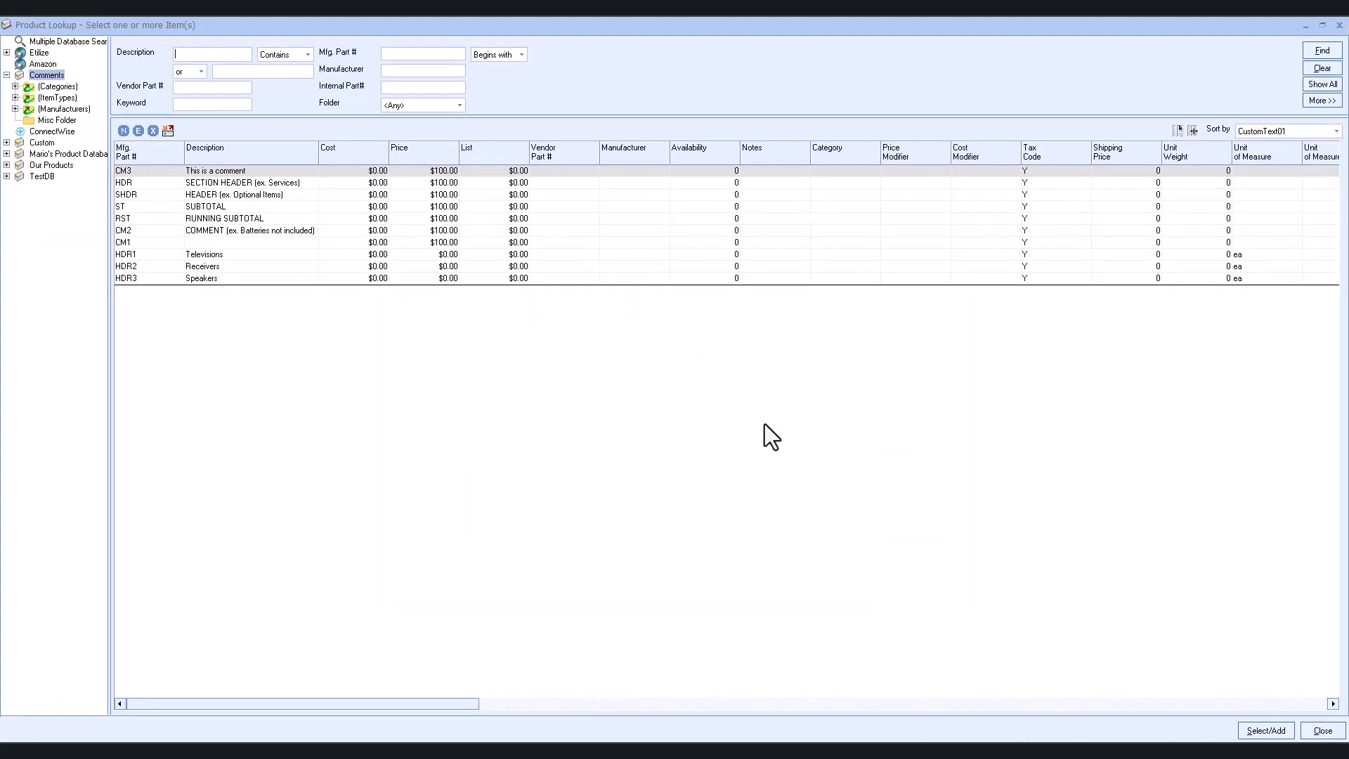
{"action": "left_click", "coordinate": [69, 165]}
{"action": "type", "text": "hdtv"}
{"action": "key", "text": "Return"}
{"action": "left_click", "coordinate": [222, 205], "text": "shift"}
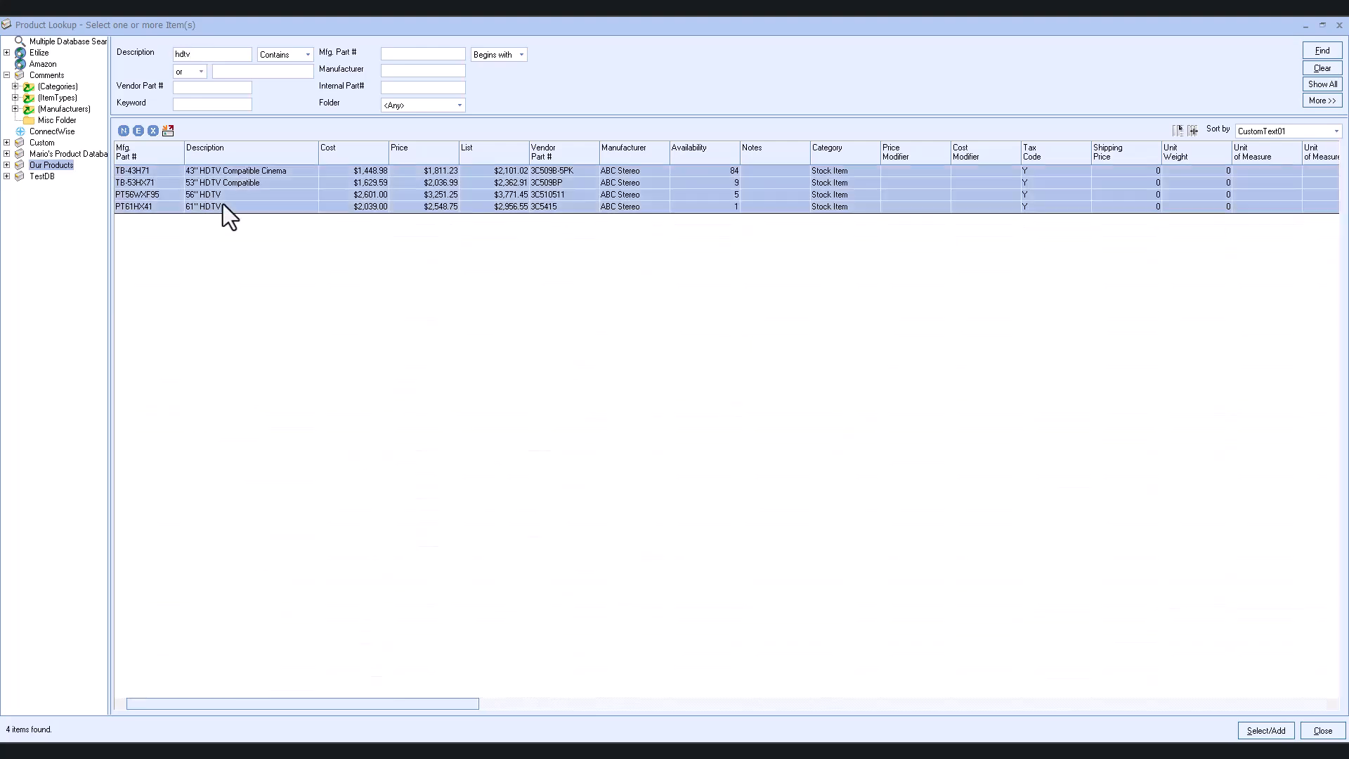
{"action": "key", "text": "Return"}
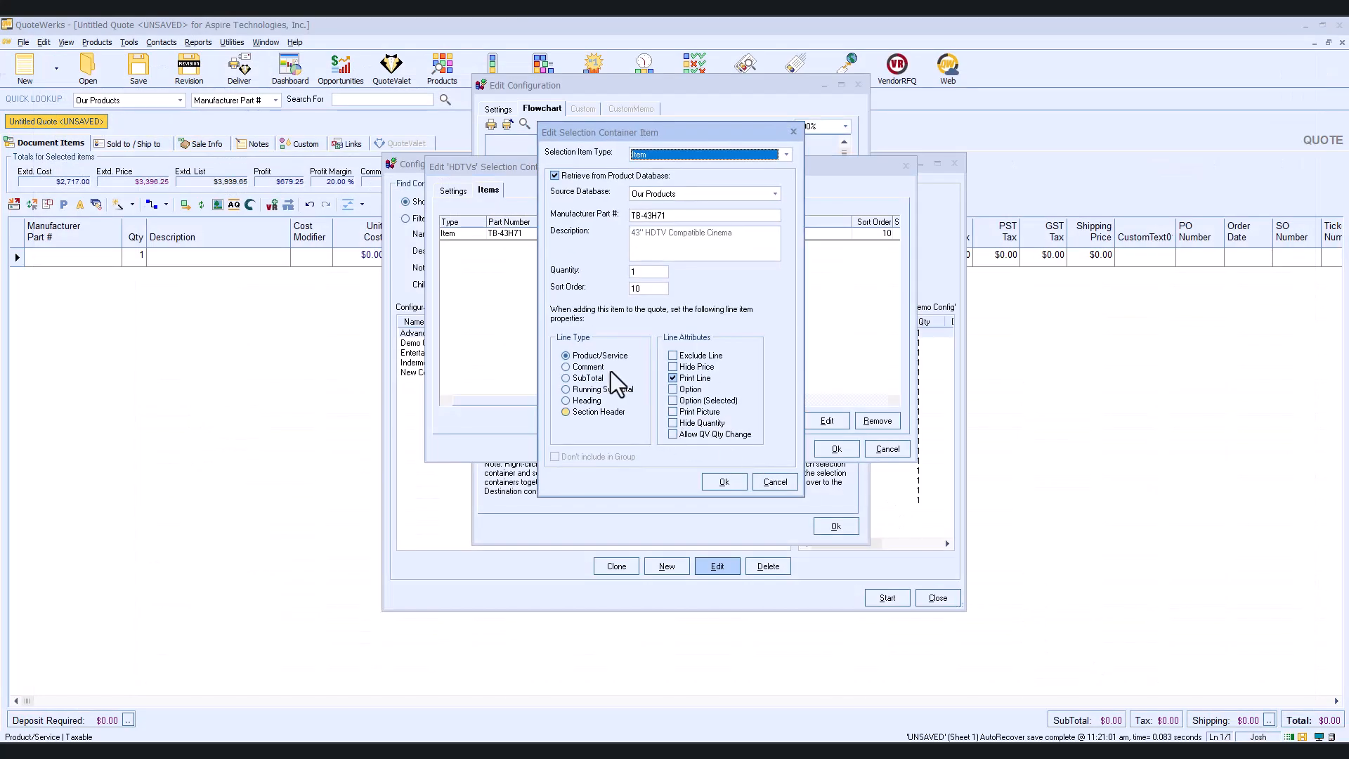
{"action": "left_click", "coordinate": [723, 482]}
{"action": "left_click", "coordinate": [723, 480]}
{"action": "left_click", "coordinate": [724, 481]}
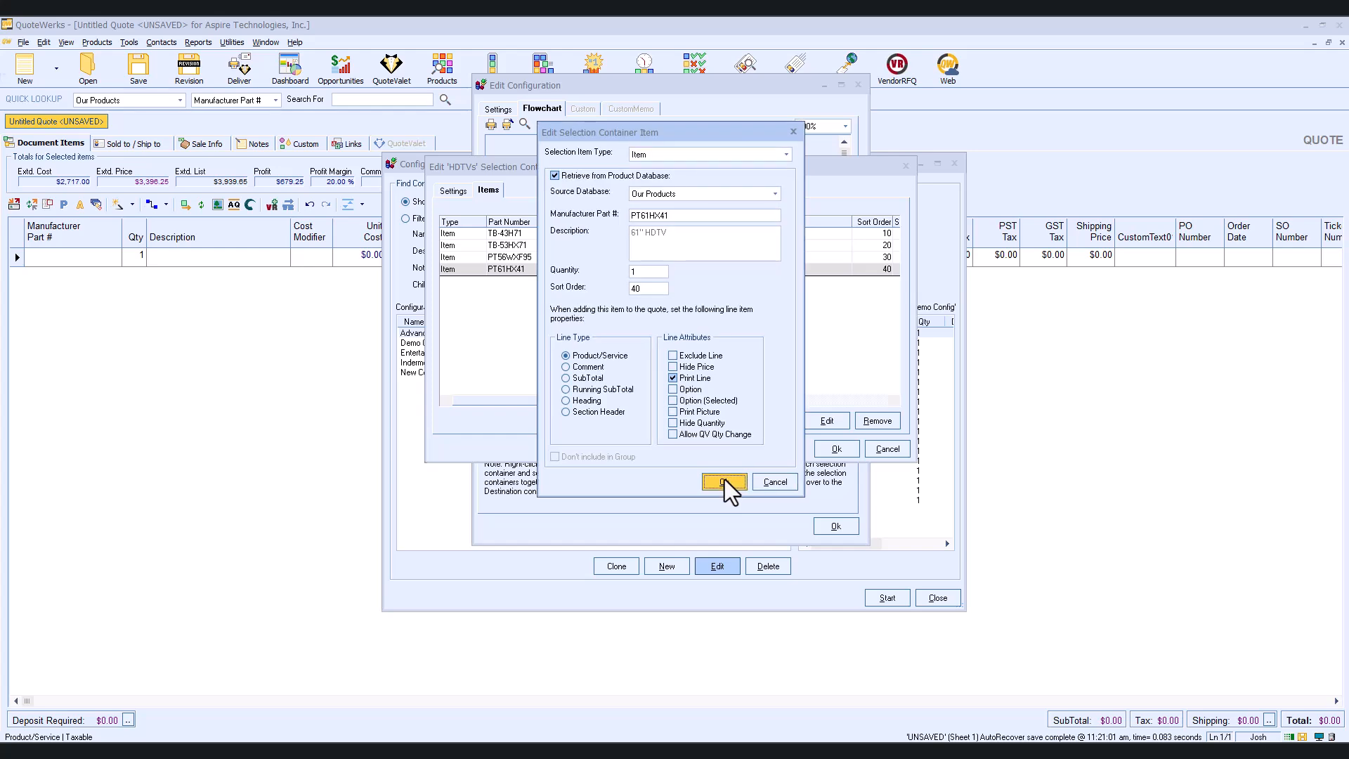
{"action": "left_click", "coordinate": [723, 480]}
- Add the ST item from the Comments database to the HDTVs container with line type SubTotal, and save the container
{"action": "left_click", "coordinate": [766, 425]}
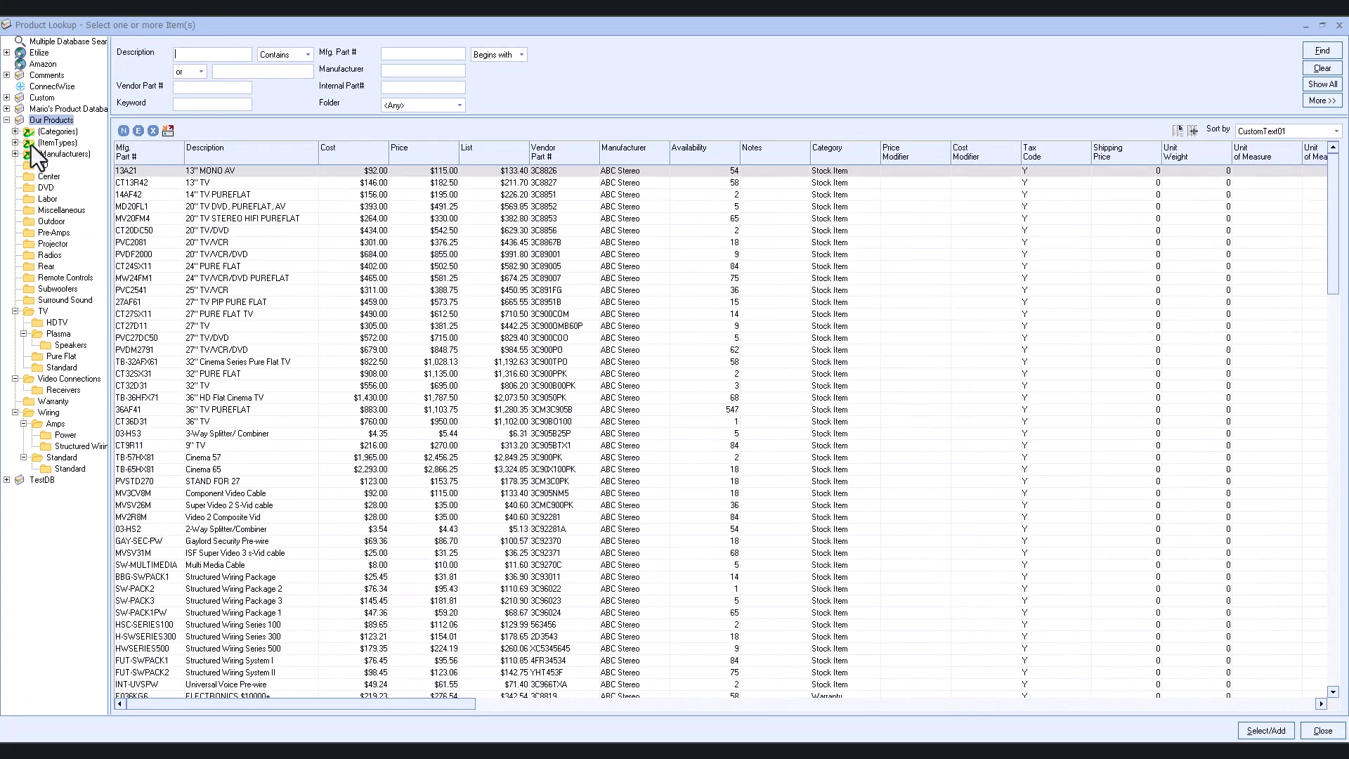
{"action": "left_click", "coordinate": [28, 74]}
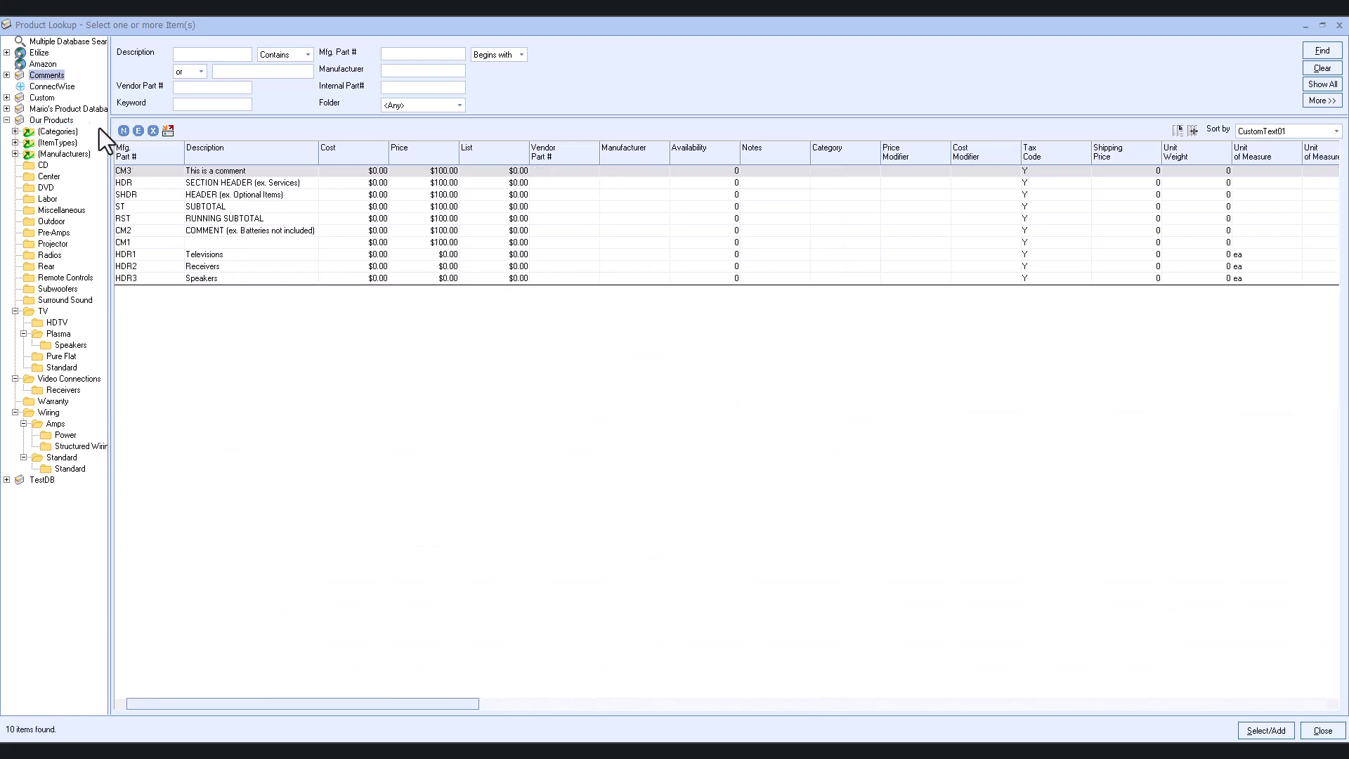
{"action": "left_click", "coordinate": [163, 205]}
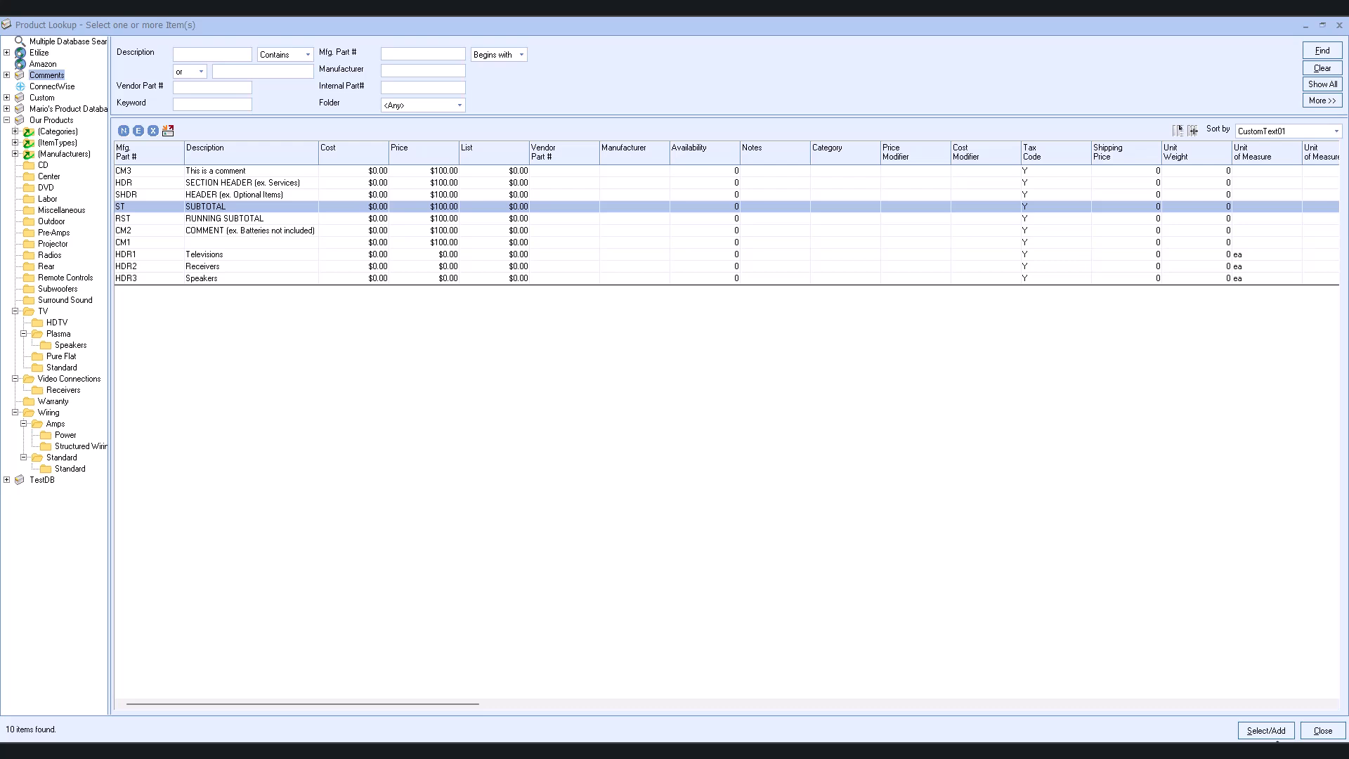
{"action": "left_click", "coordinate": [1266, 730]}
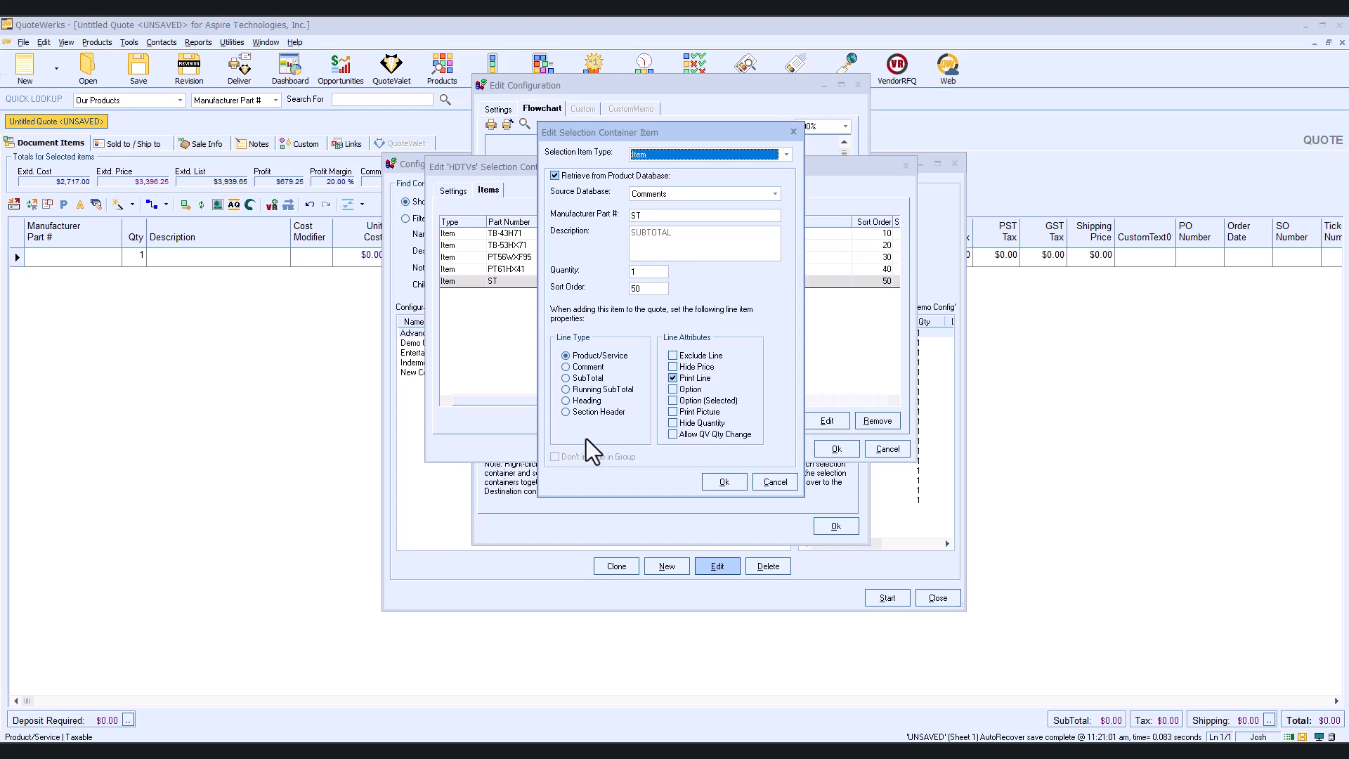
{"action": "left_click", "coordinate": [566, 377]}
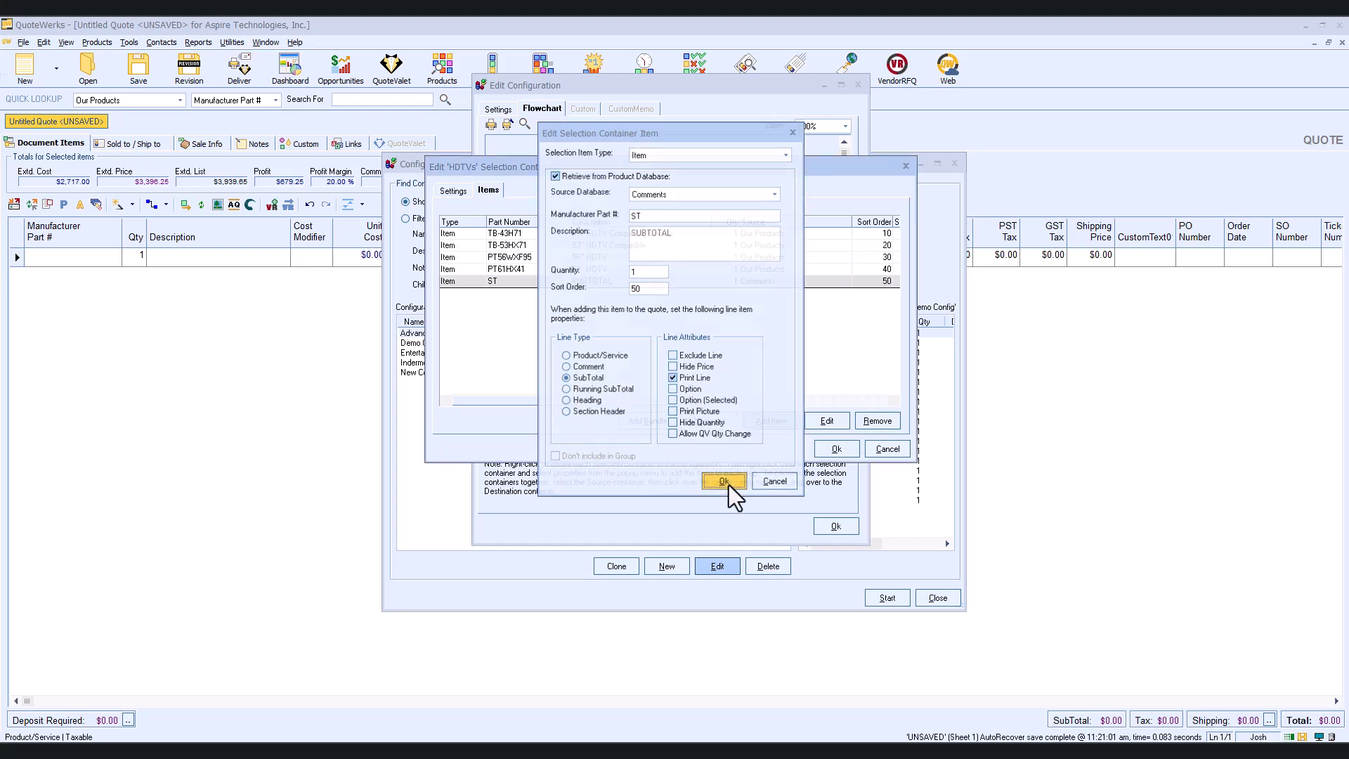
{"action": "left_click", "coordinate": [723, 482]}
{"action": "left_click", "coordinate": [835, 448]}
- Search Our Products for "plasma" and add PT42PD3P, PDP4330HD, PDP505HD and PD6120D to the Plasmas container with default item settings
{"action": "double_click", "coordinate": [768, 254]}
{"action": "left_click", "coordinate": [490, 191]}
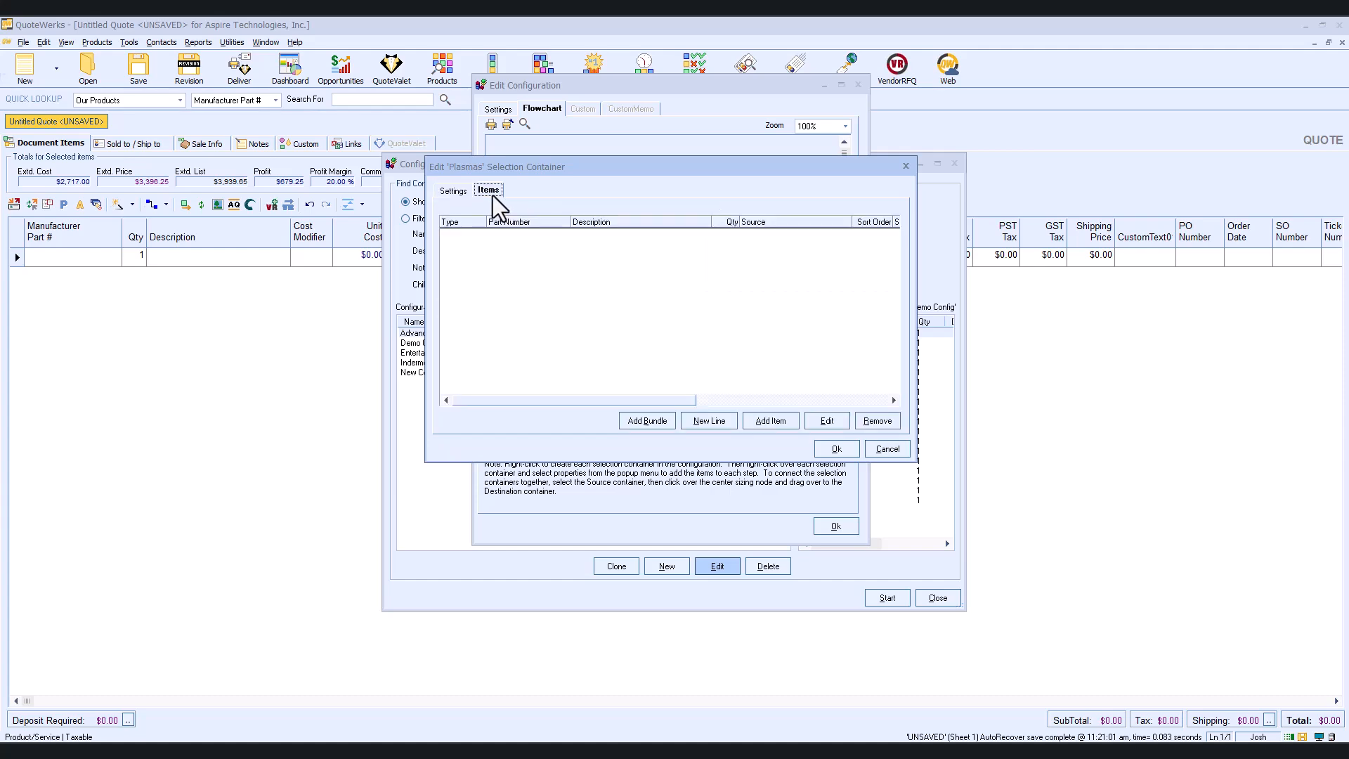
{"action": "left_click", "coordinate": [765, 422]}
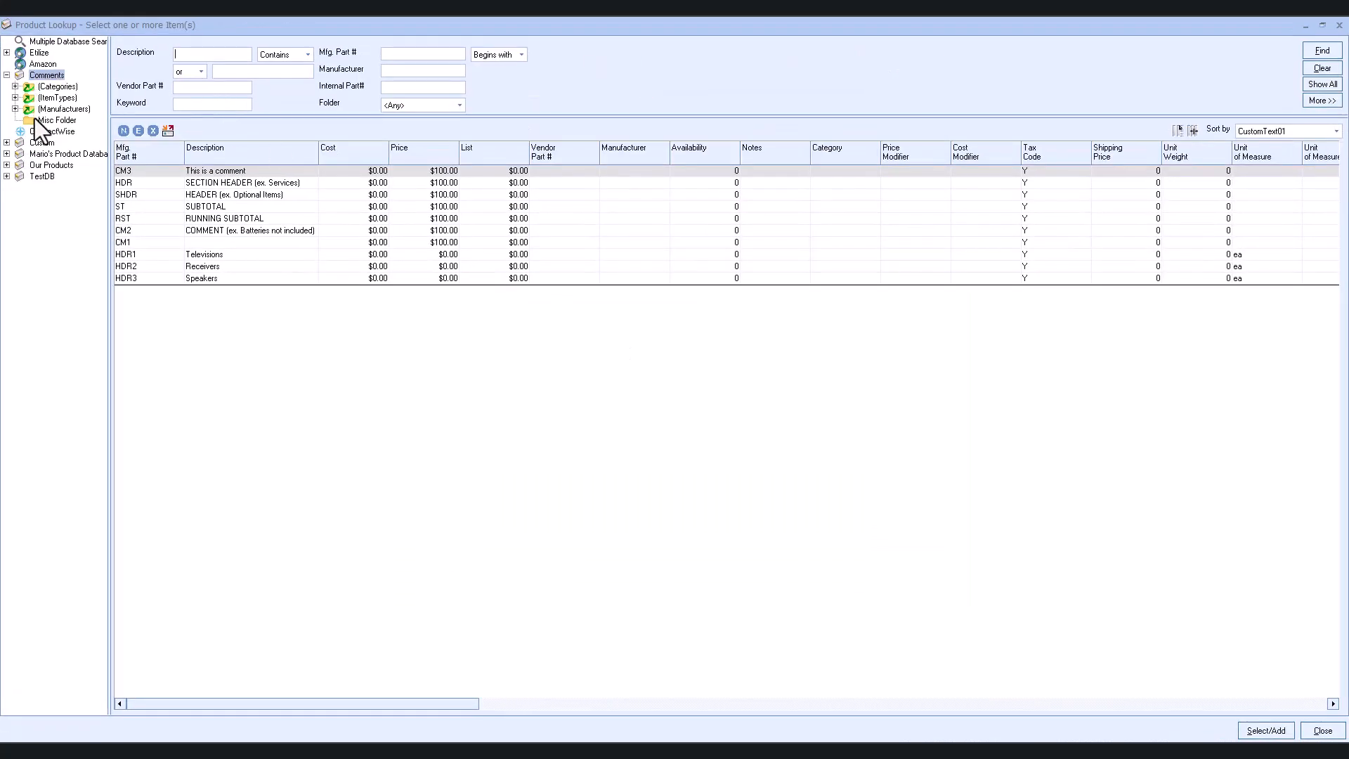
{"action": "left_click", "coordinate": [37, 166]}
{"action": "left_click", "coordinate": [215, 55]}
{"action": "type", "text": "plas"}
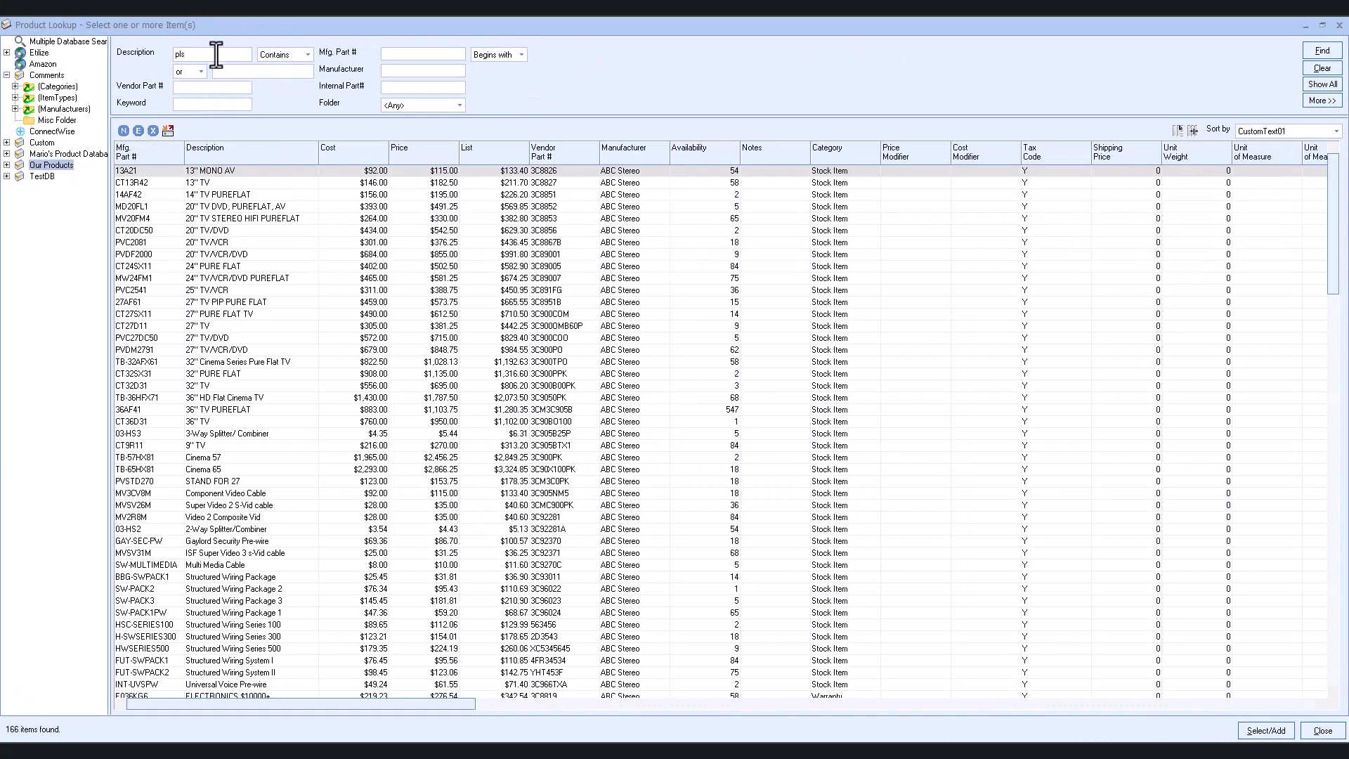
{"action": "type", "text": "ma"}
{"action": "key", "text": "Return"}
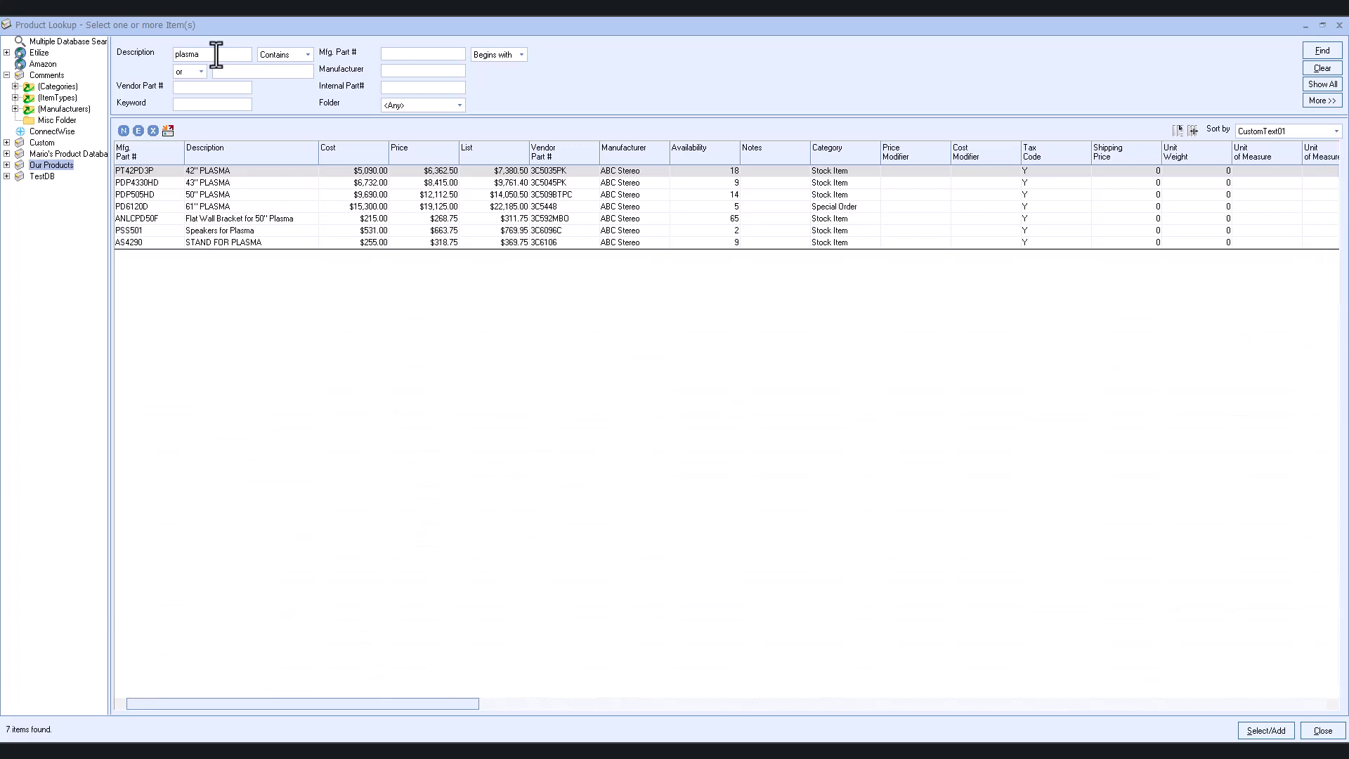
{"action": "left_click", "coordinate": [221, 205], "text": "shift"}
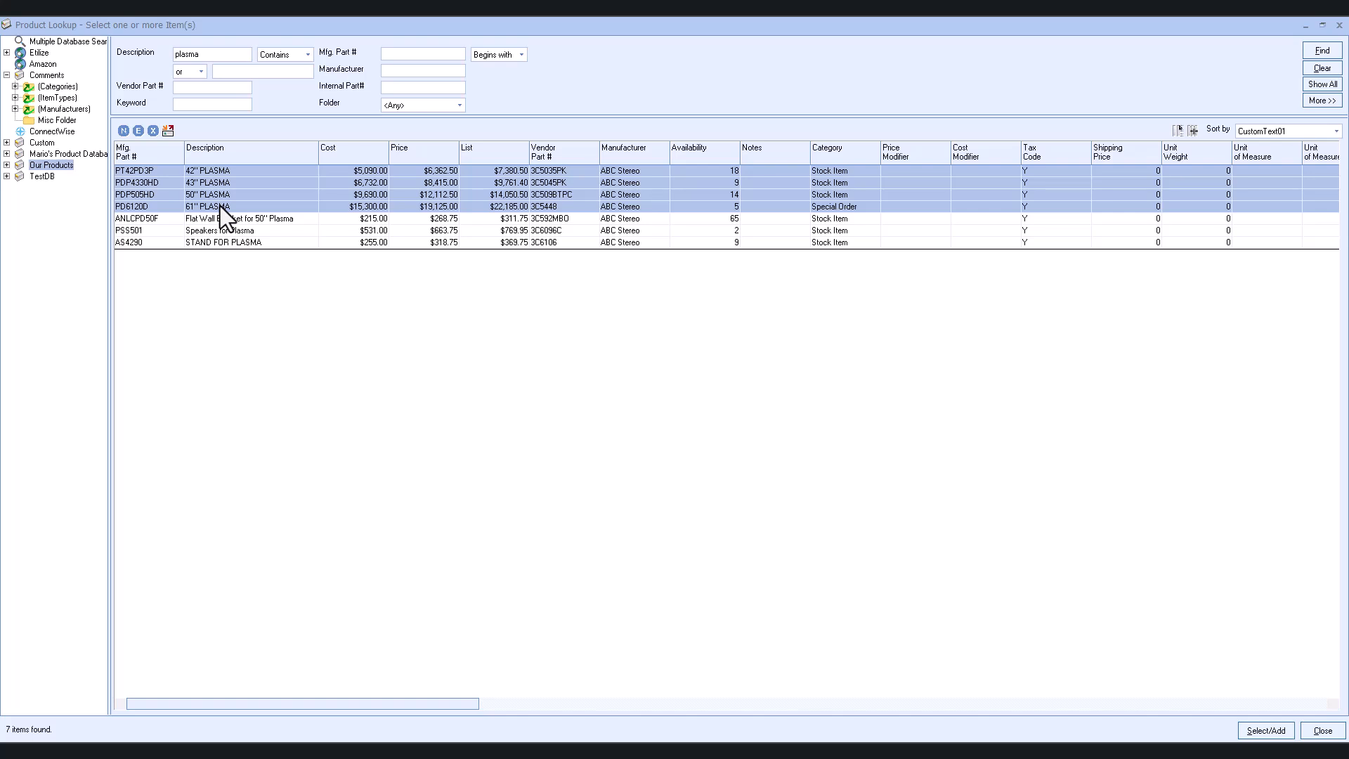
{"action": "left_click", "coordinate": [1266, 730]}
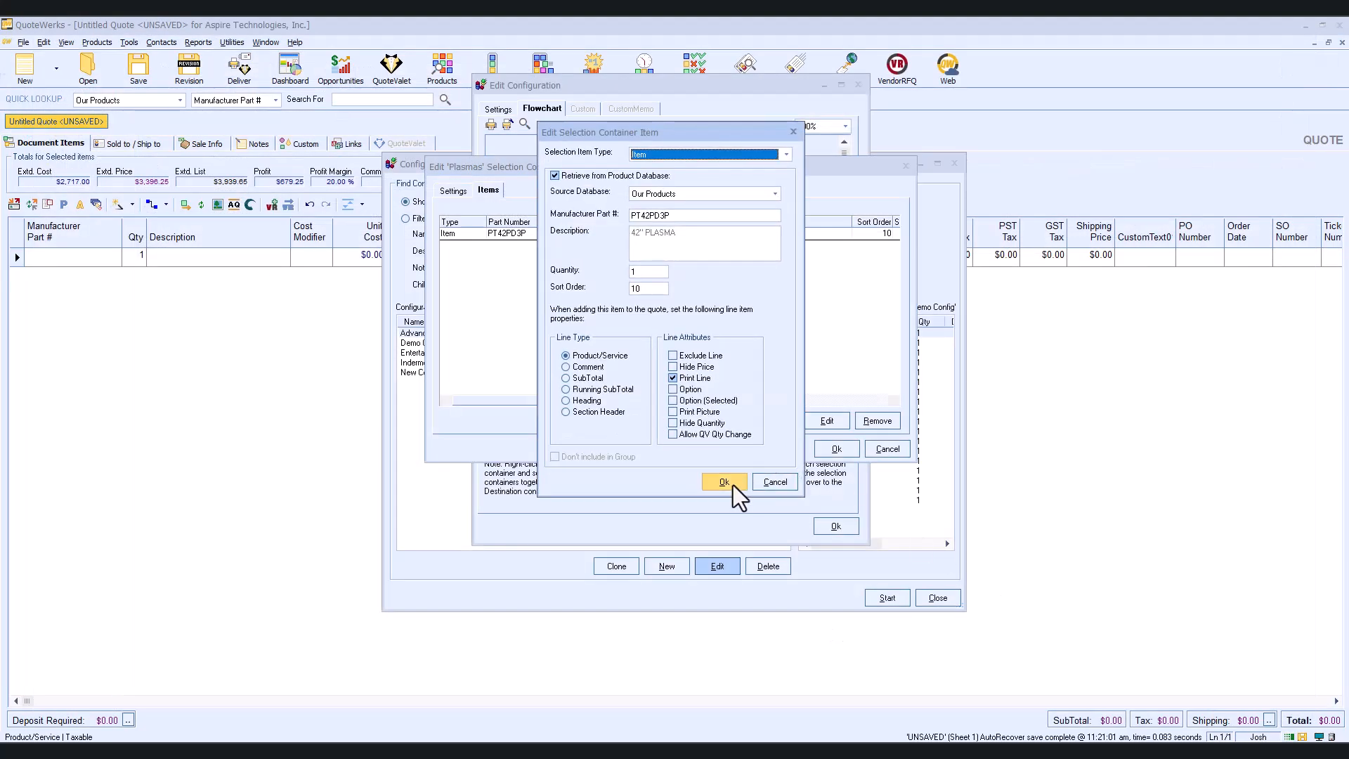
{"action": "left_click", "coordinate": [732, 484]}
{"action": "left_click", "coordinate": [732, 485]}
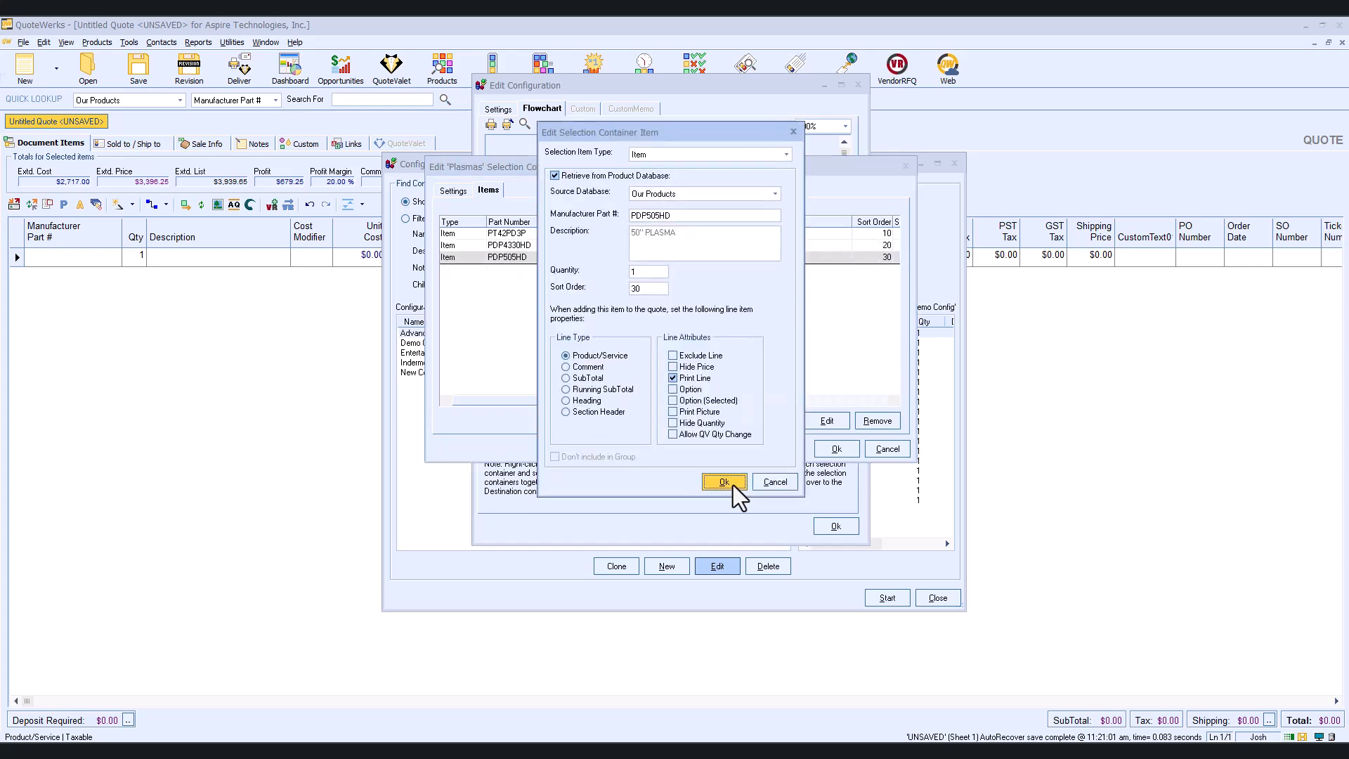
{"action": "left_click", "coordinate": [732, 485]}
{"action": "left_click", "coordinate": [732, 484]}
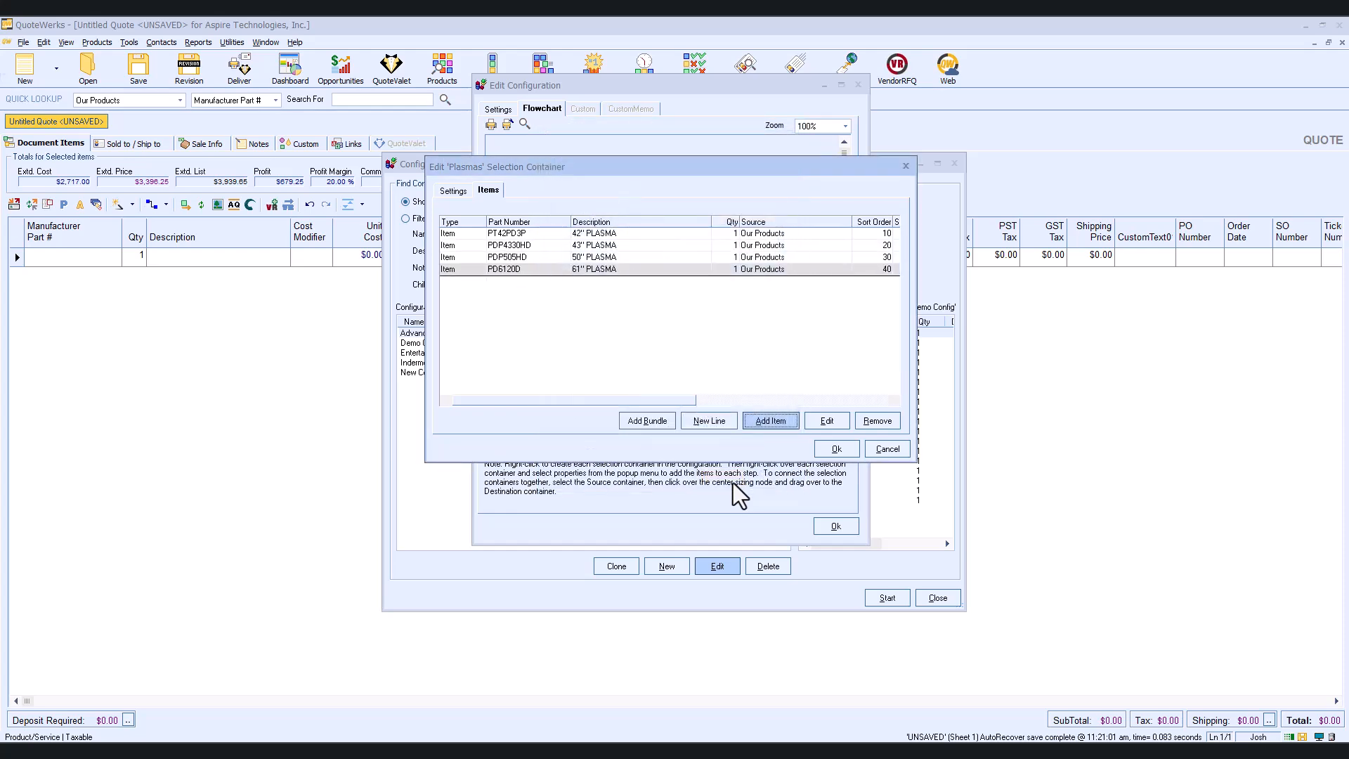
- Add the ST item from the Comments database to the Plasmas container with line type SubTotal, and save the container
{"action": "left_click", "coordinate": [767, 421]}
{"action": "left_click", "coordinate": [24, 97]}
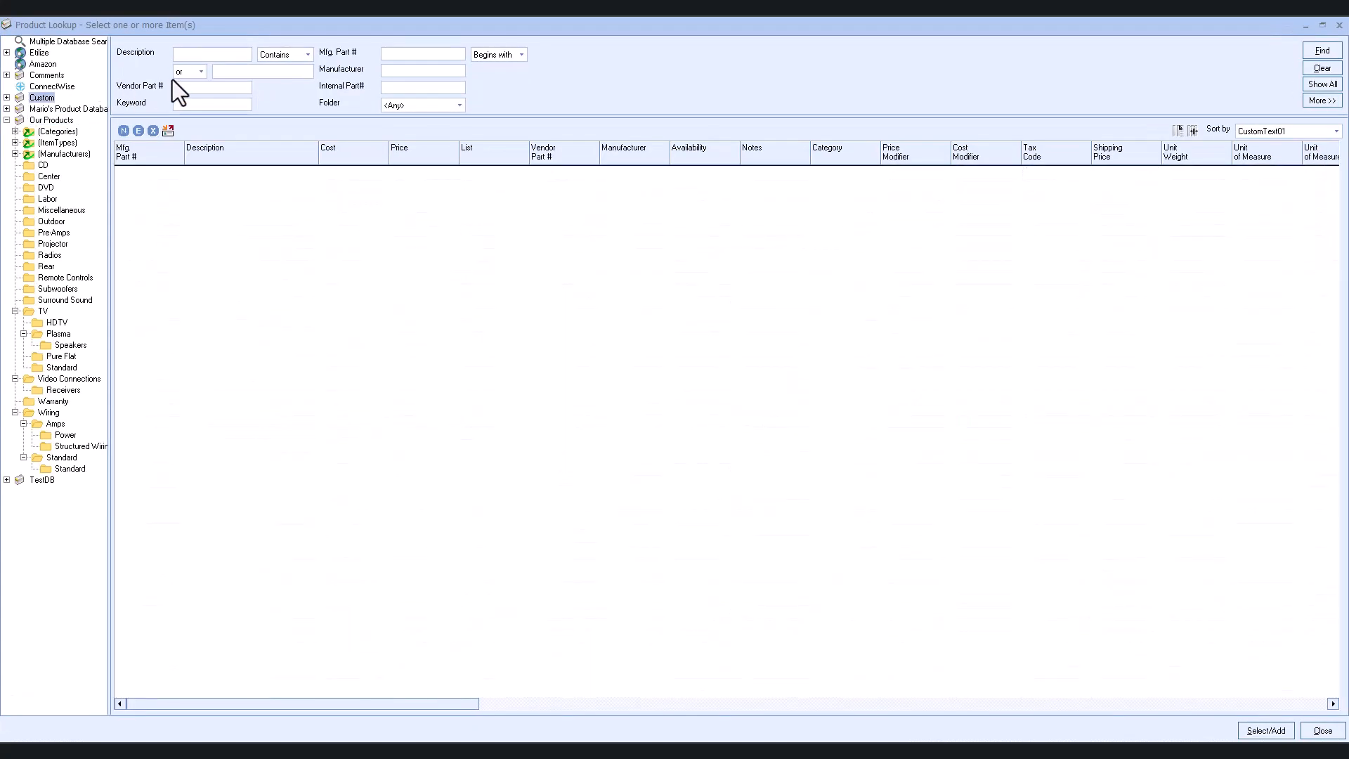
{"action": "left_click", "coordinate": [47, 74]}
{"action": "left_click", "coordinate": [135, 207]}
{"action": "left_click", "coordinate": [1266, 730]}
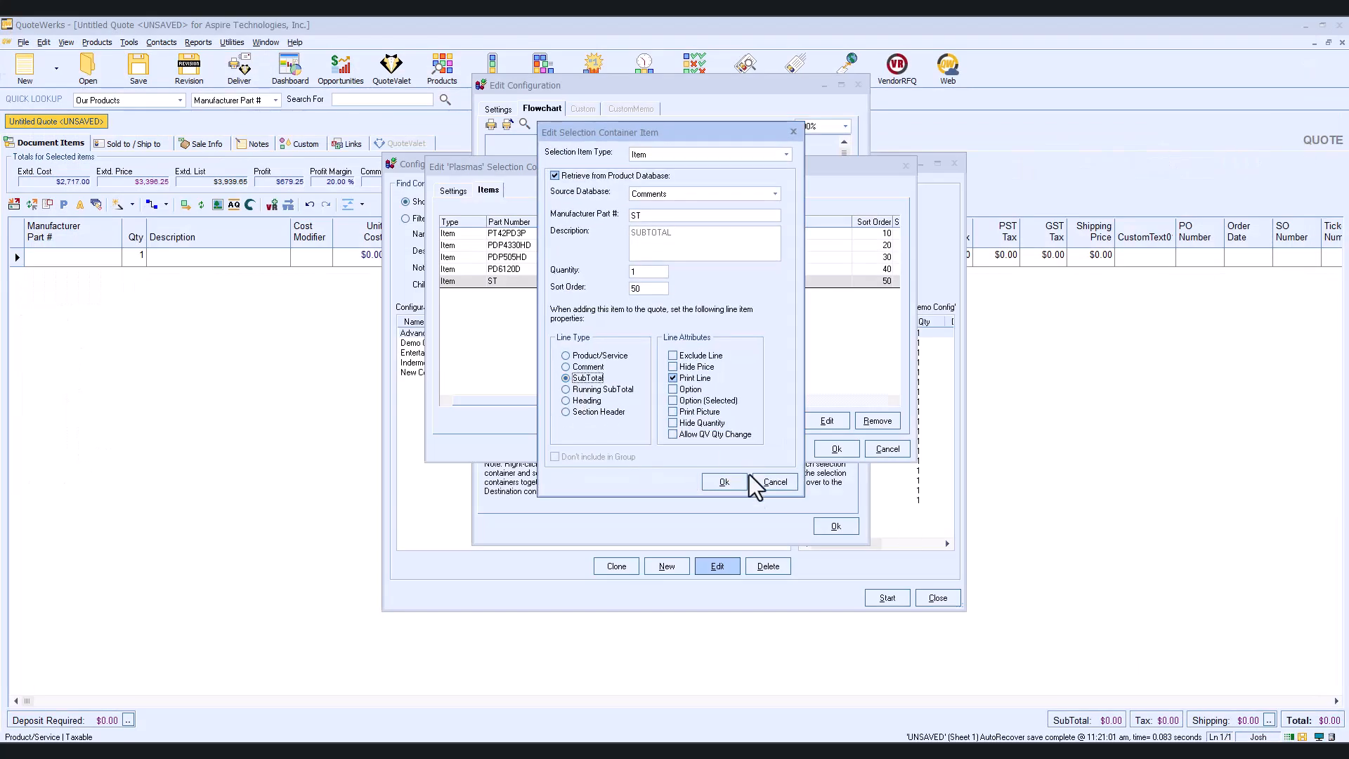
{"action": "left_click", "coordinate": [733, 484]}
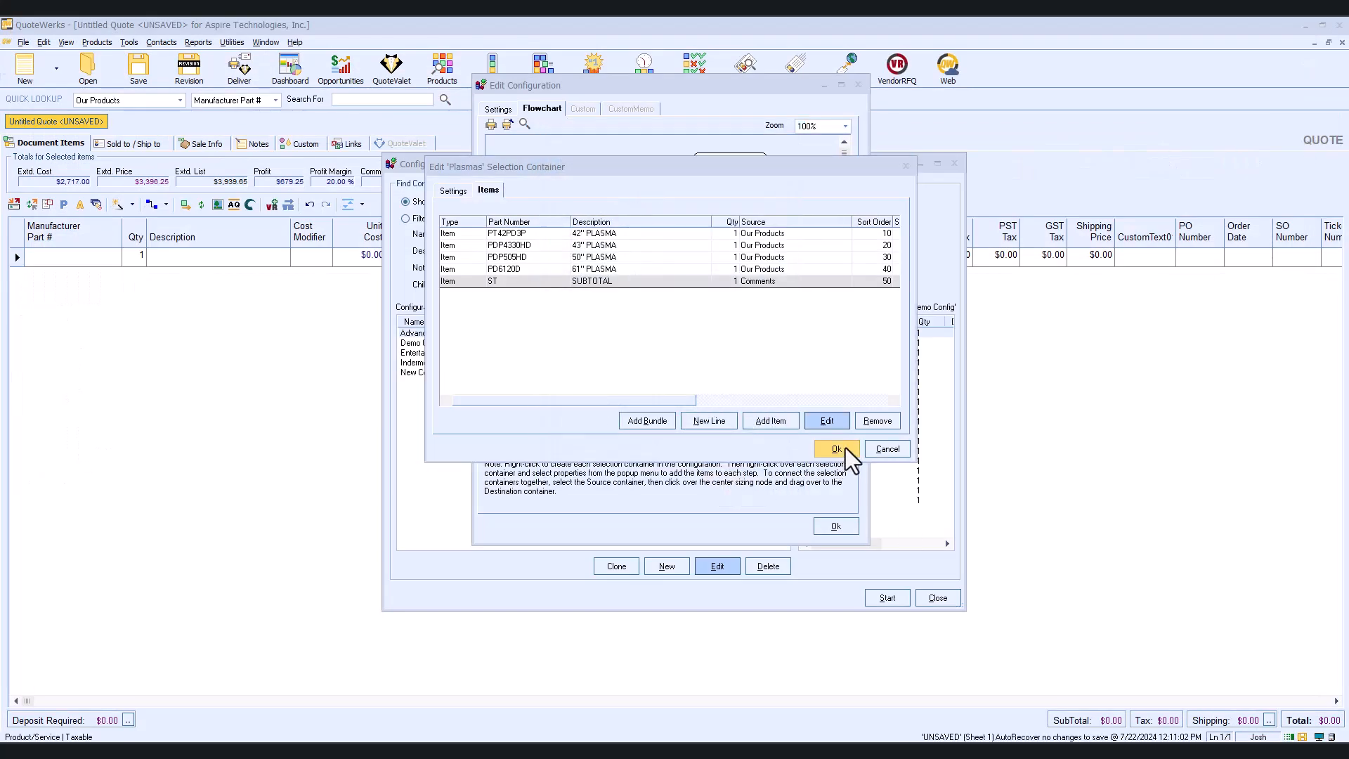
{"action": "left_click", "coordinate": [845, 448]}
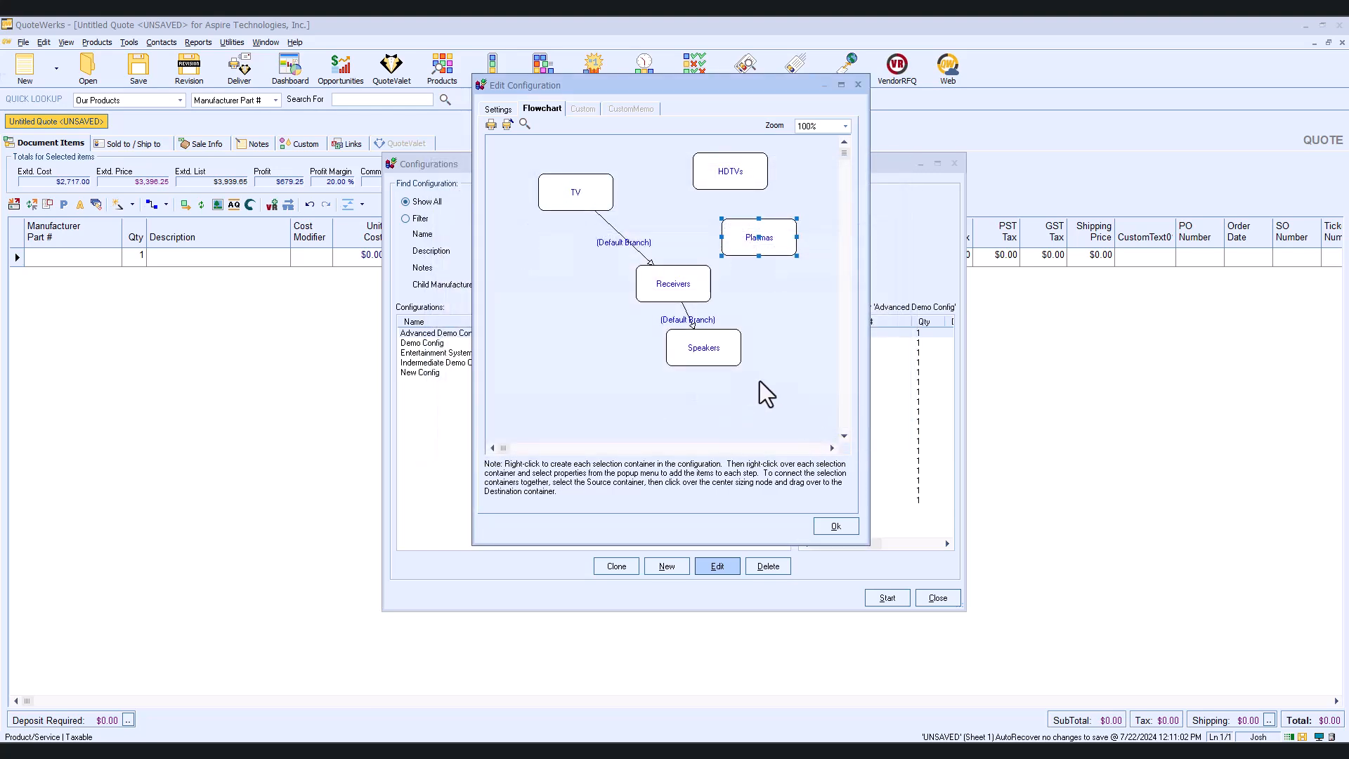
- Connect the TV container to the HDTVs container with a Navigation-Only Branch
{"action": "left_click", "coordinate": [576, 190]}
{"action": "left_click_drag", "start_coordinate": [576, 189], "coordinate": [723, 173]}
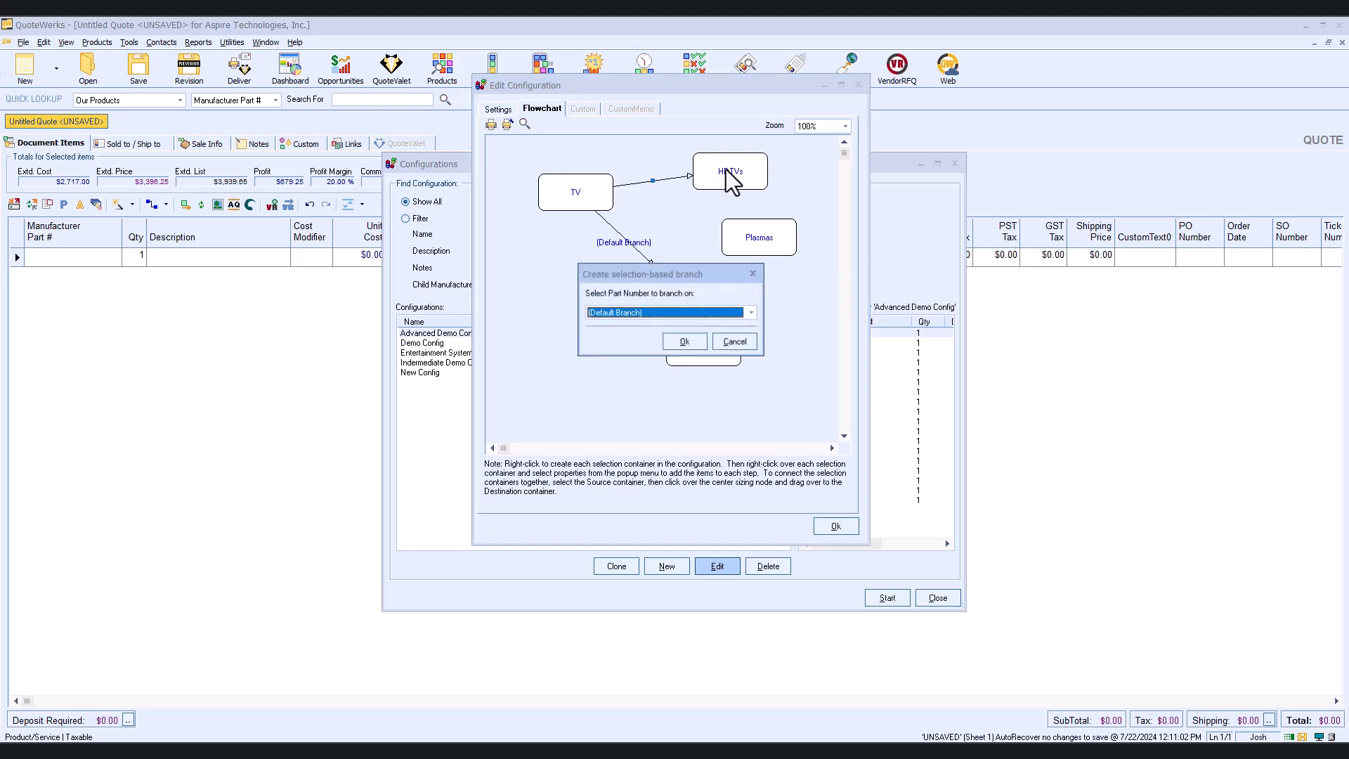
{"action": "left_click", "coordinate": [753, 311]}
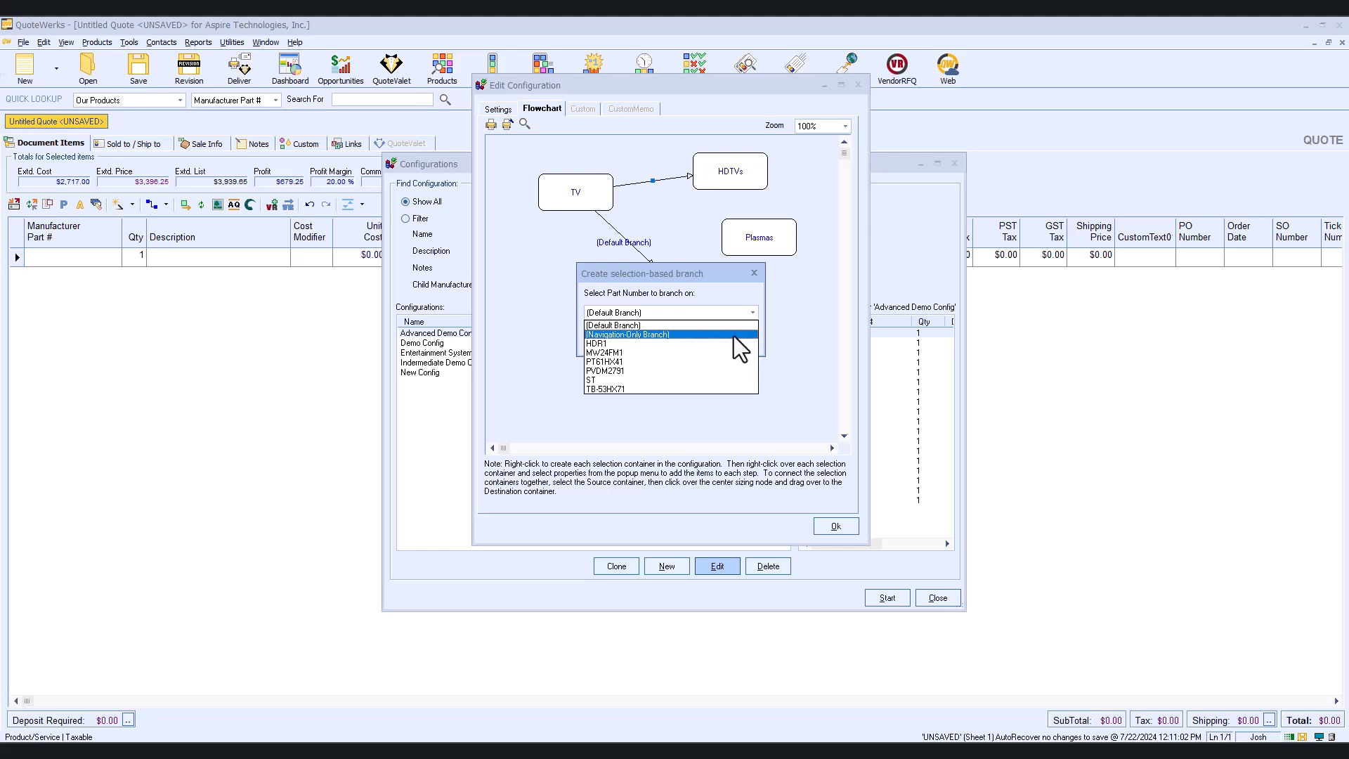
{"action": "left_click", "coordinate": [734, 335]}
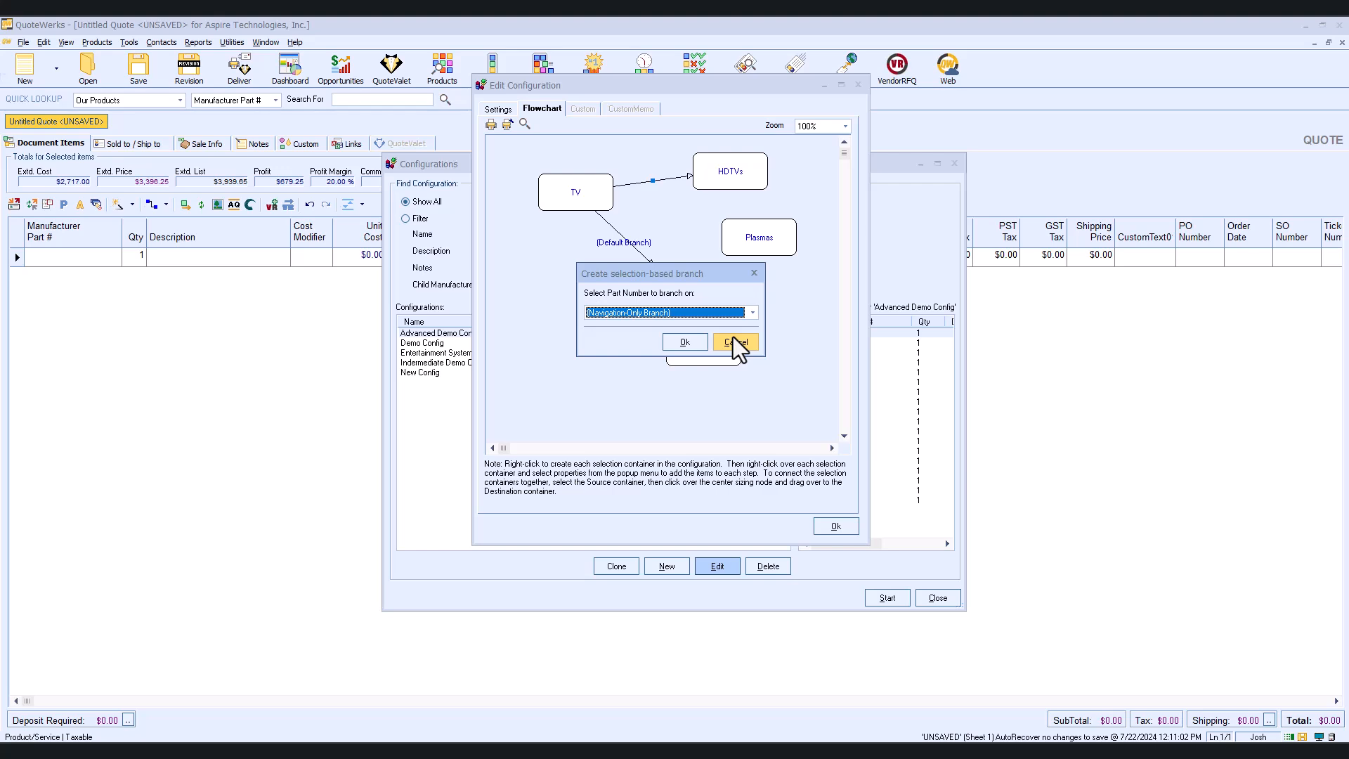
{"action": "left_click", "coordinate": [685, 342]}
- Connect the TV container to the Plasmas container with a Navigation-Only Branch
{"action": "left_click", "coordinate": [575, 196]}
{"action": "left_click_drag", "start_coordinate": [575, 192], "coordinate": [762, 242]}
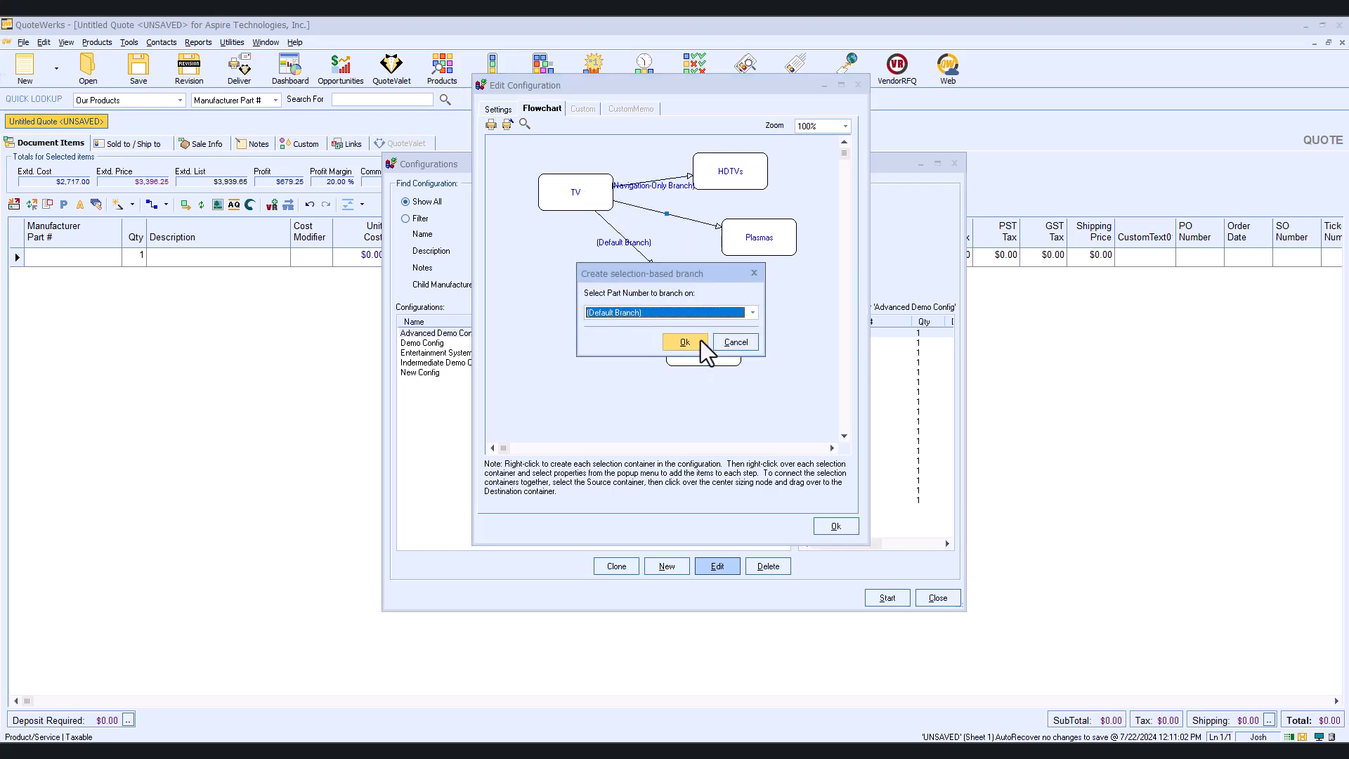
{"action": "left_click", "coordinate": [751, 314]}
{"action": "left_click", "coordinate": [723, 335]}
{"action": "left_click", "coordinate": [684, 342]}
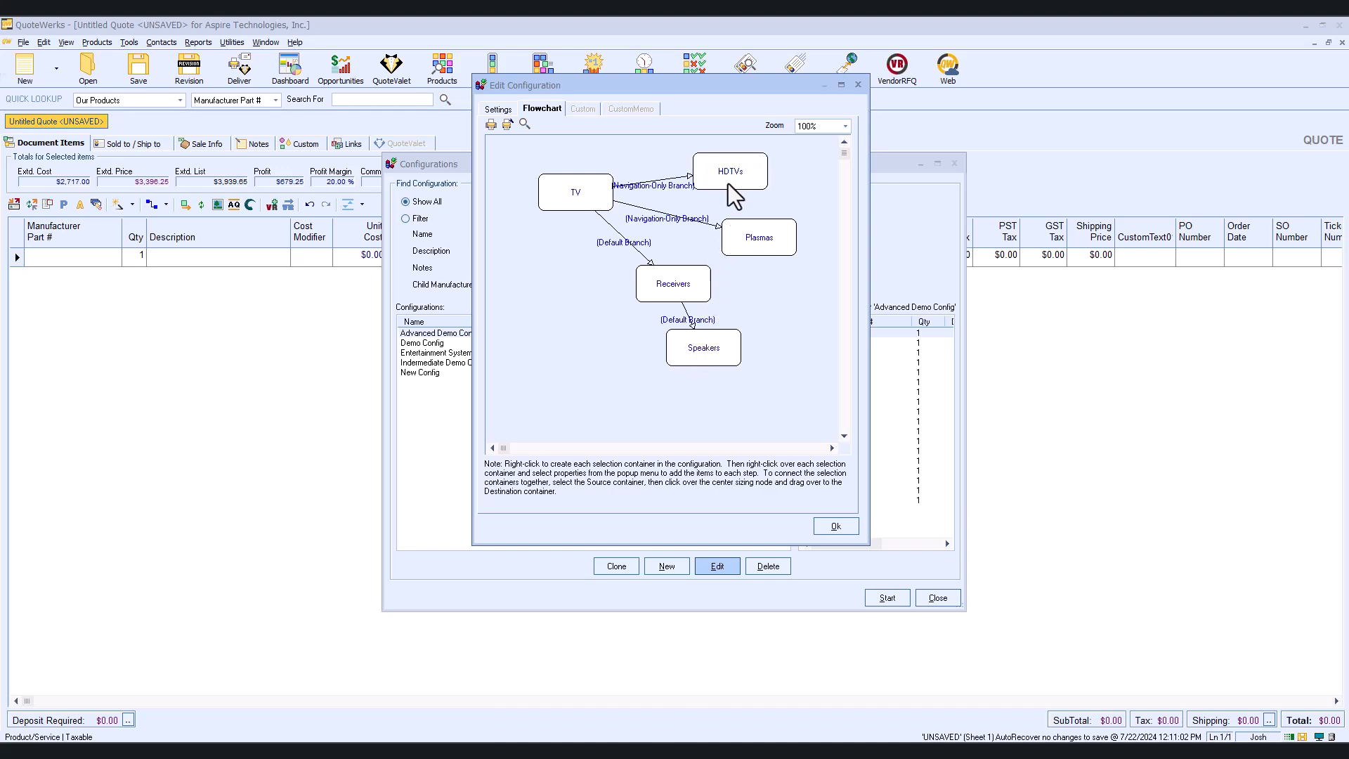
- Connect both the HDTVs and Plasmas containers to Receivers with Default Branches, and confirm the flowchart
{"action": "left_click_drag", "start_coordinate": [691, 255], "coordinate": [672, 289]}
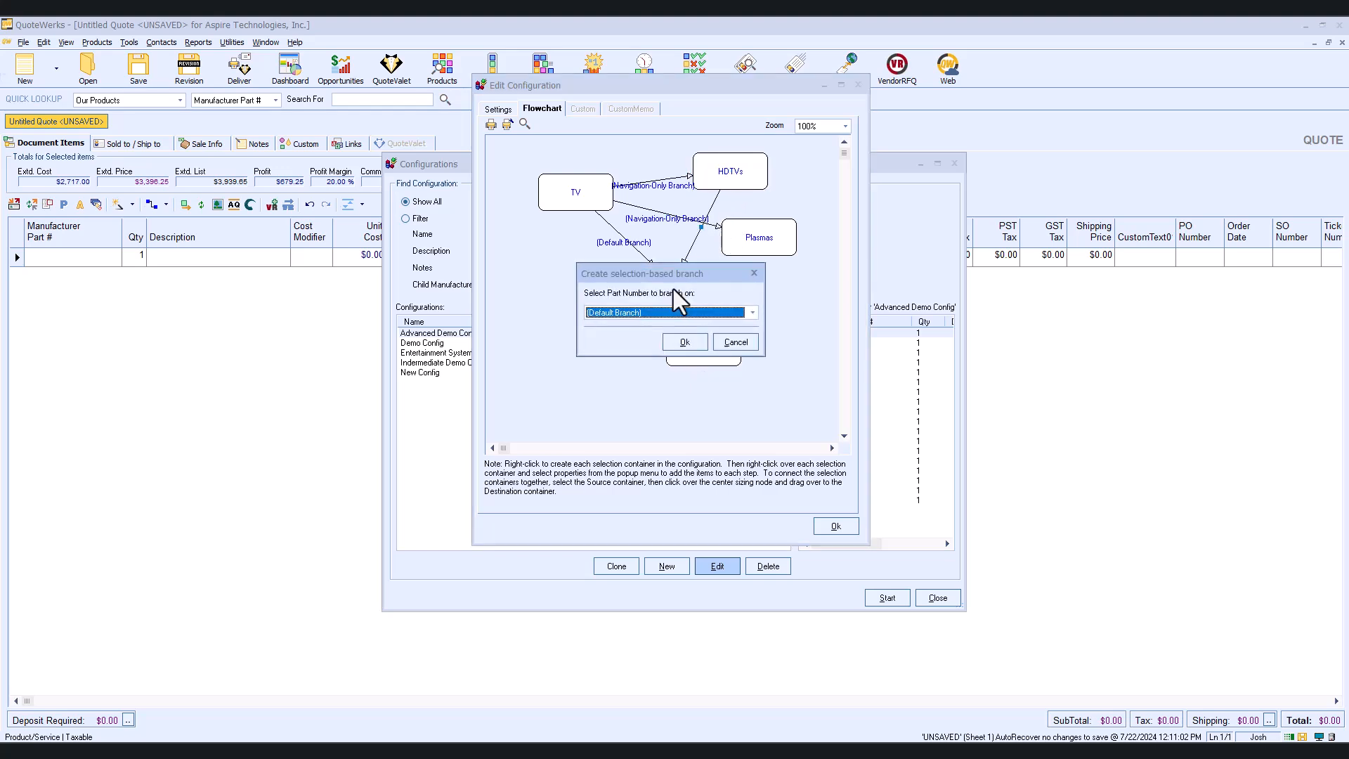
{"action": "left_click", "coordinate": [681, 344]}
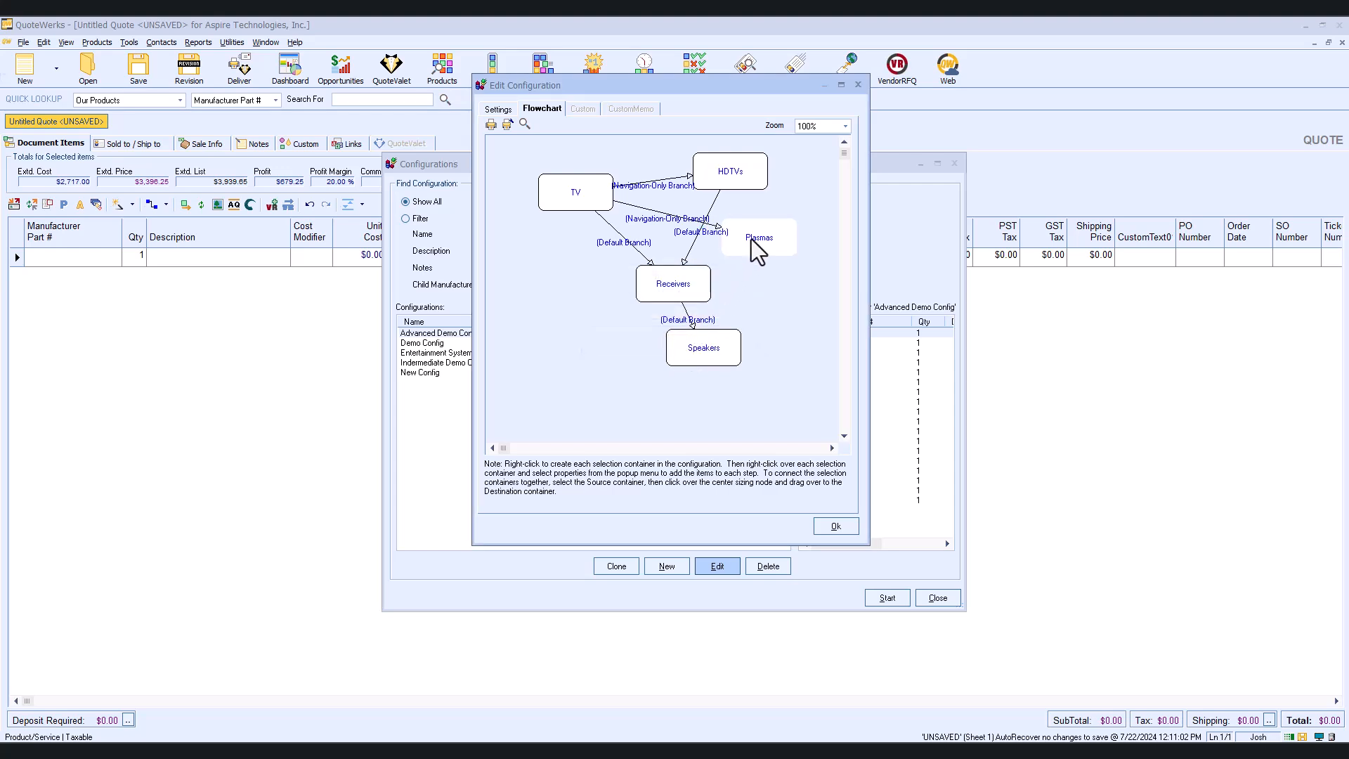
{"action": "left_click_drag", "start_coordinate": [757, 239], "coordinate": [676, 285]}
{"action": "left_click", "coordinate": [681, 342]}
{"action": "left_click", "coordinate": [831, 526]}
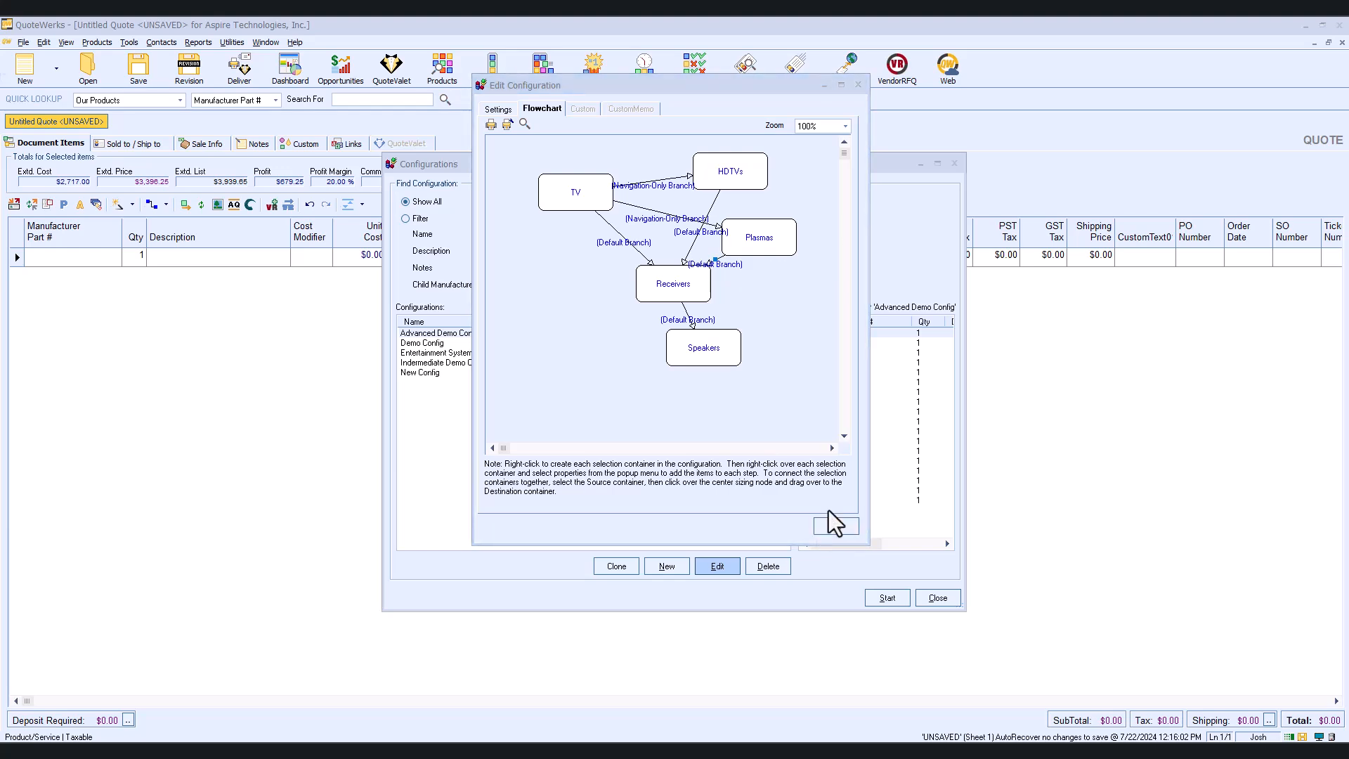
- Open the TV selection container and view its item list
{"action": "double_click", "coordinate": [586, 202]}
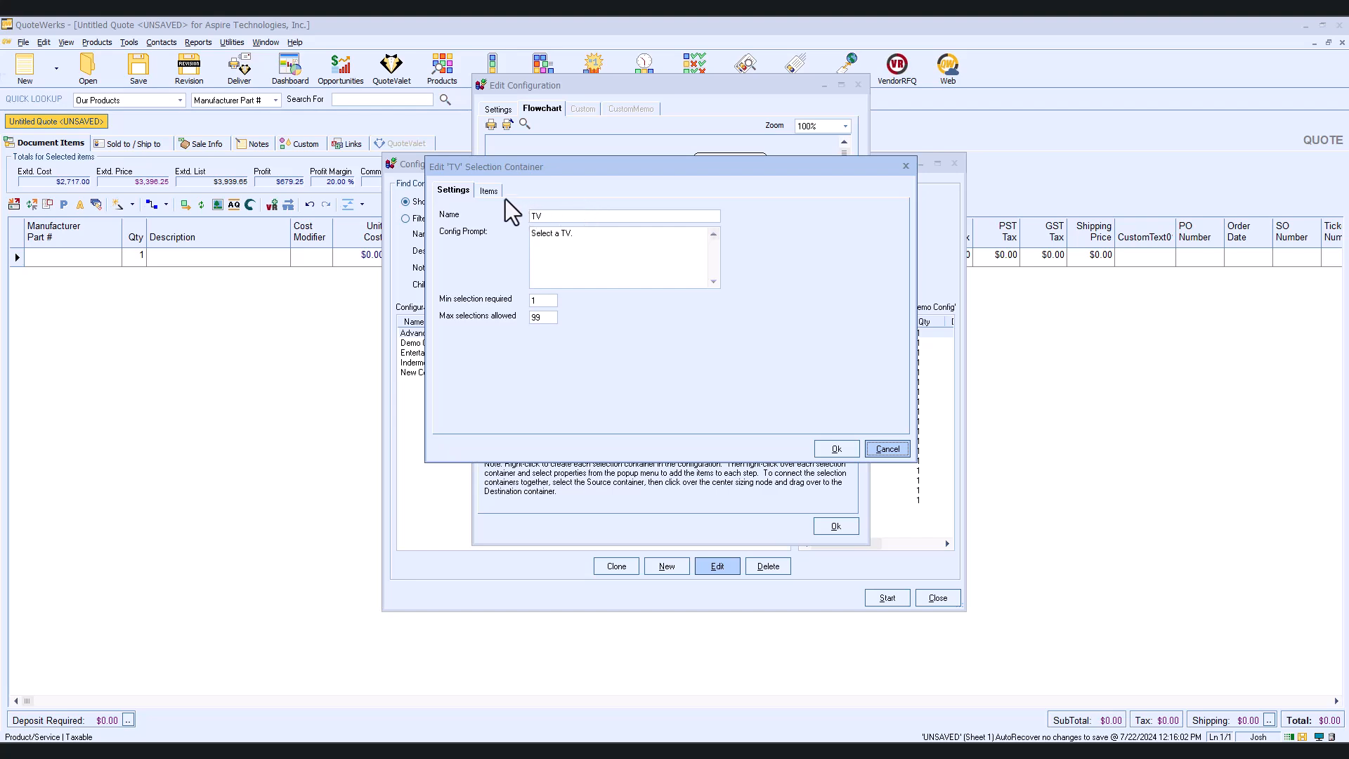
{"action": "left_click", "coordinate": [489, 191]}
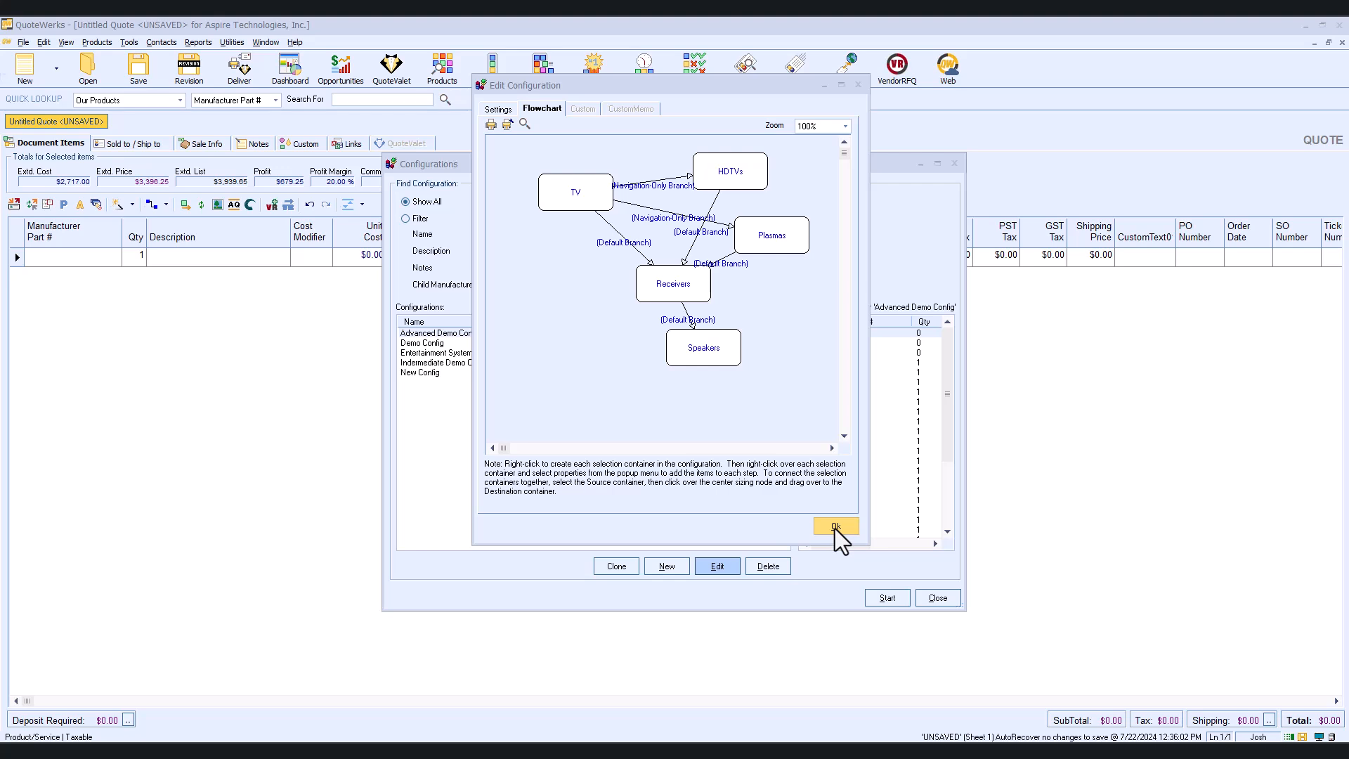
- Create a new selection container named Accessories in the free space below Plasmas
{"action": "right_click", "coordinate": [766, 294]}
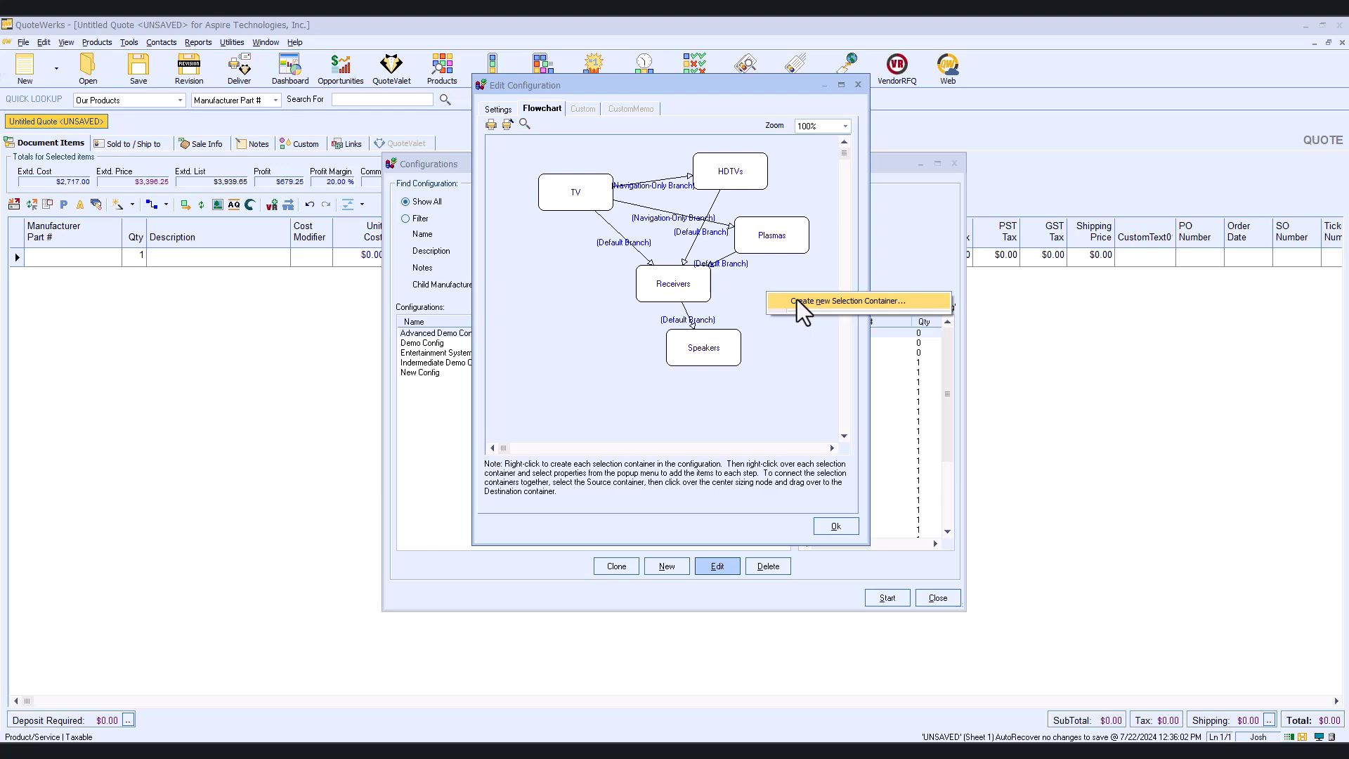
{"action": "left_click", "coordinate": [796, 299]}
{"action": "type", "text": "Accessories"}
{"action": "left_click", "coordinate": [769, 257]}
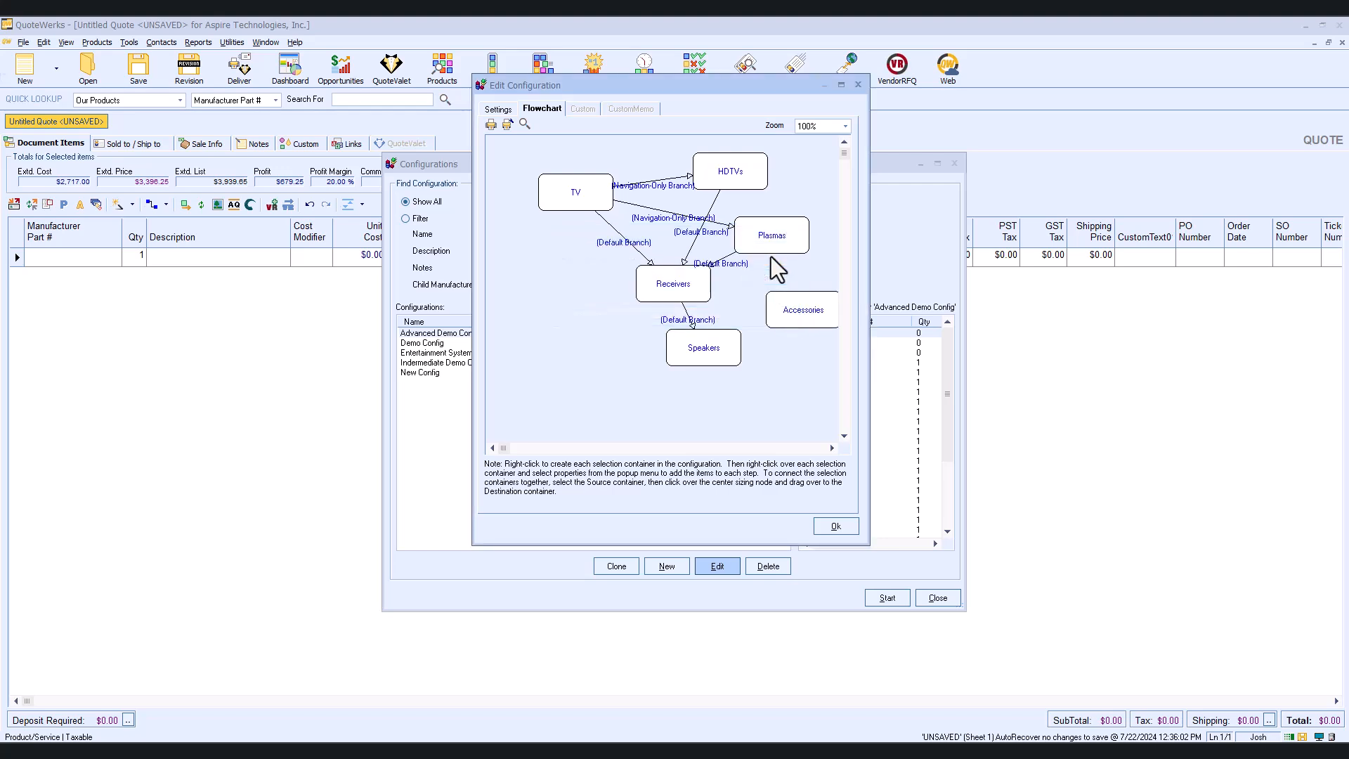
- Search Our Products for "plasma", add ANLCPD50F, PSS501 and AS4290 to the Accessories container with default item settings, and save the container
{"action": "double_click", "coordinate": [798, 305]}
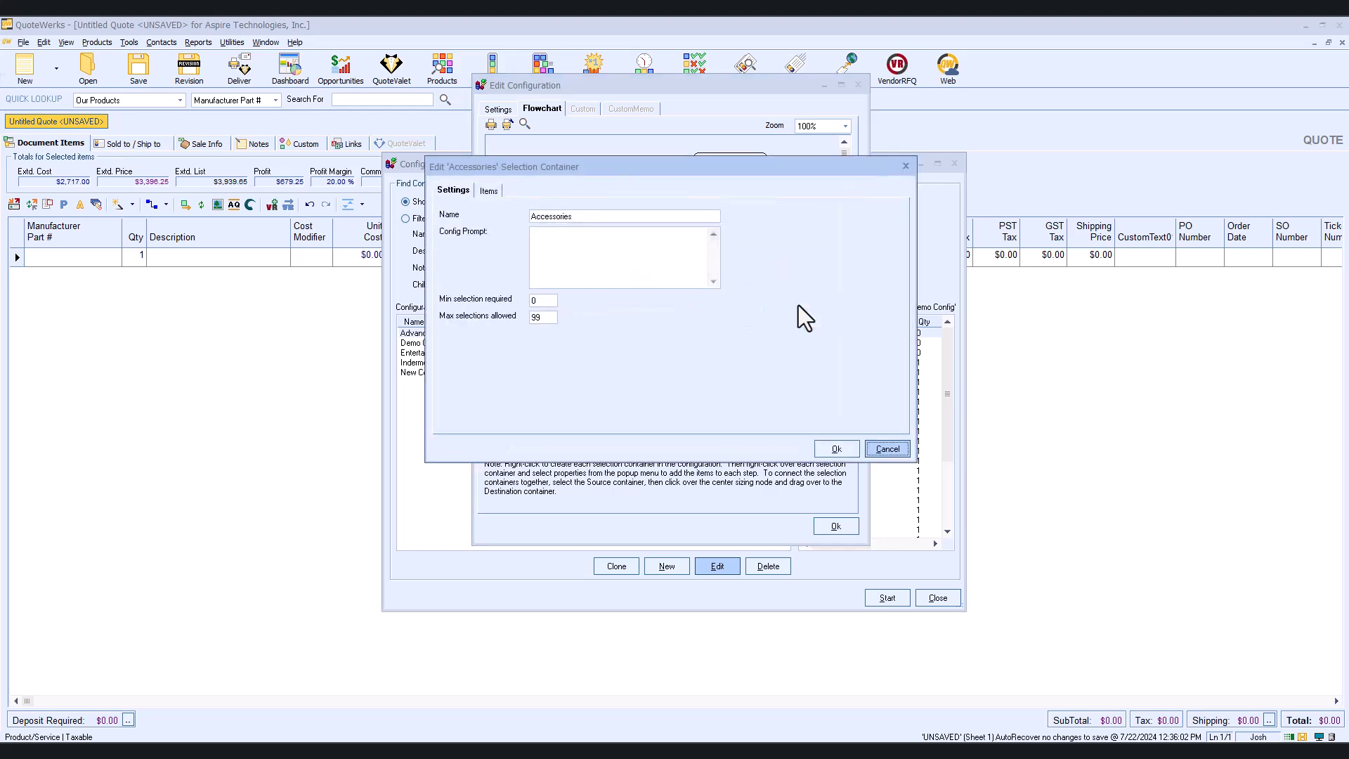
{"action": "left_click", "coordinate": [490, 190]}
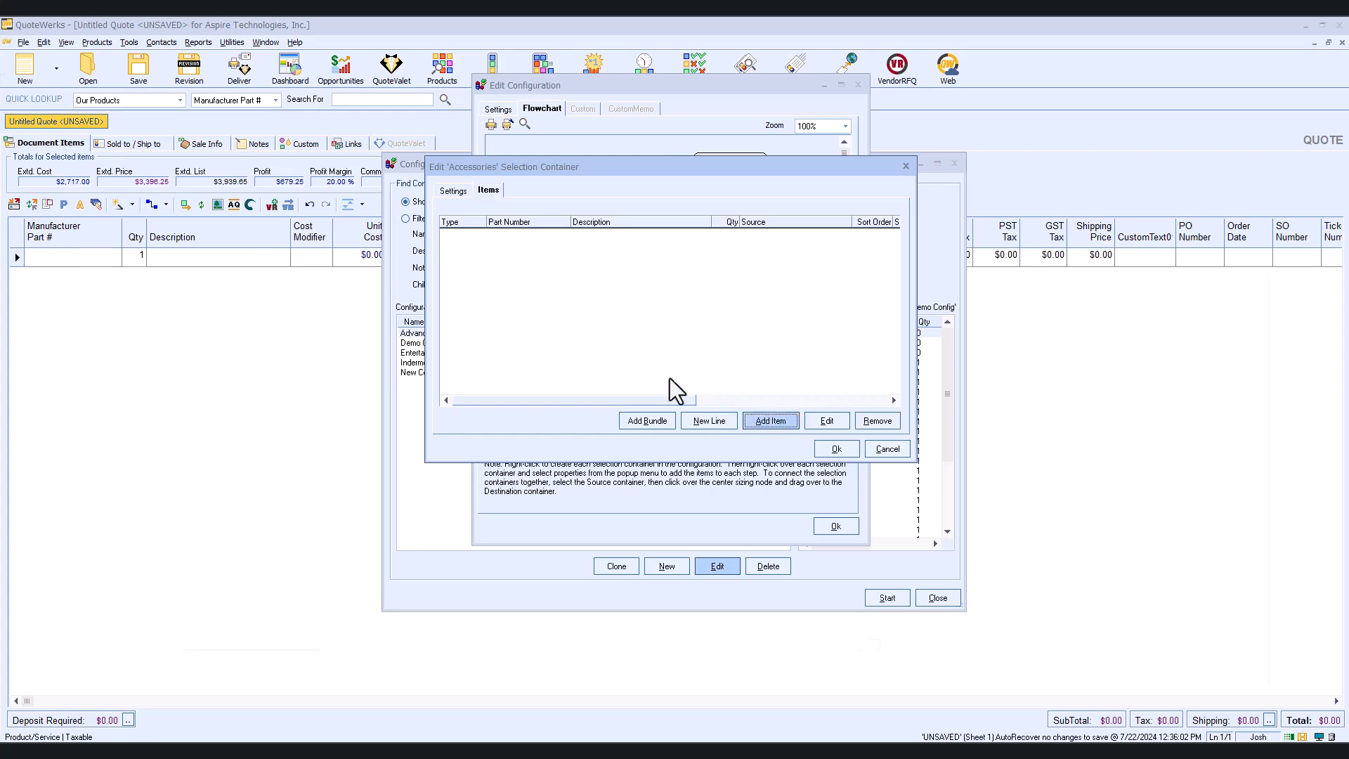
{"action": "left_click", "coordinate": [770, 420]}
{"action": "type", "text": "plasma"}
{"action": "key", "text": "Return"}
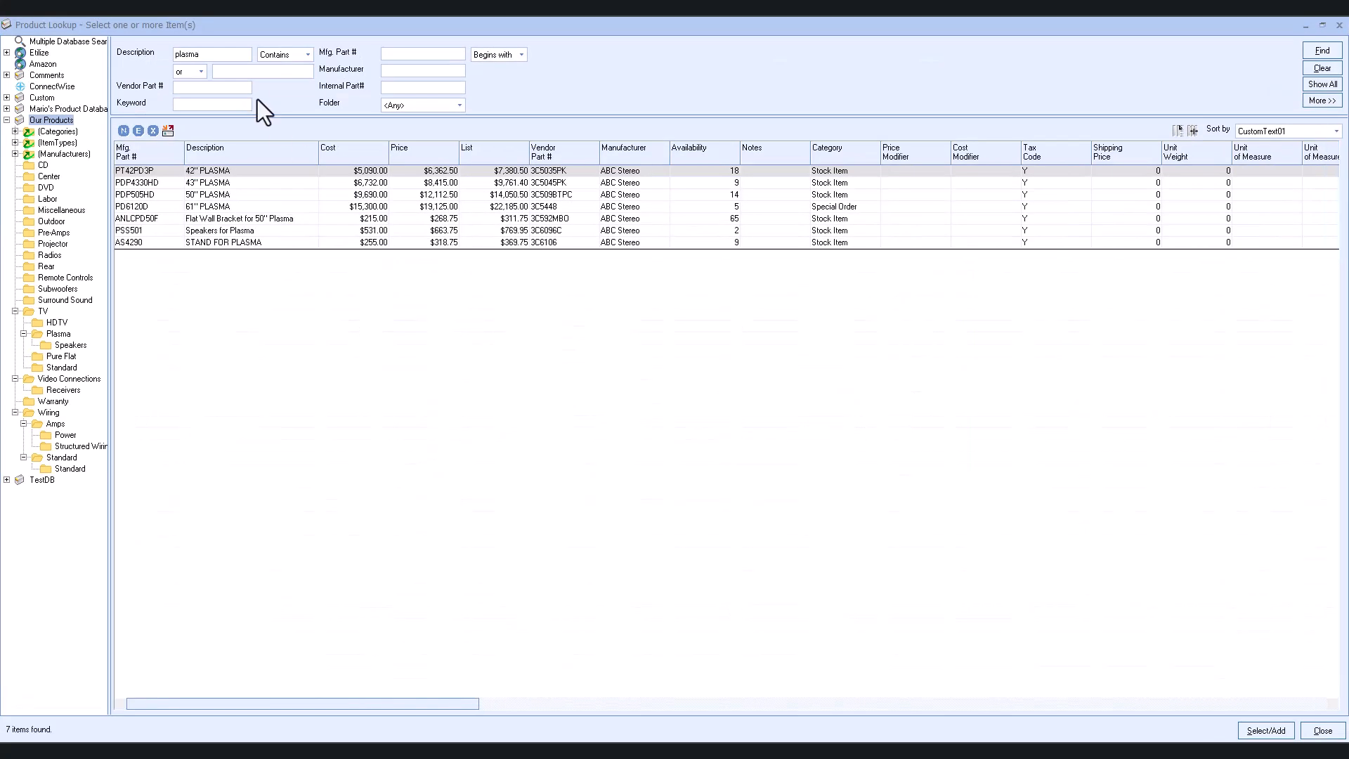
{"action": "left_click", "coordinate": [259, 219]}
{"action": "left_click", "coordinate": [253, 242], "text": "shift"}
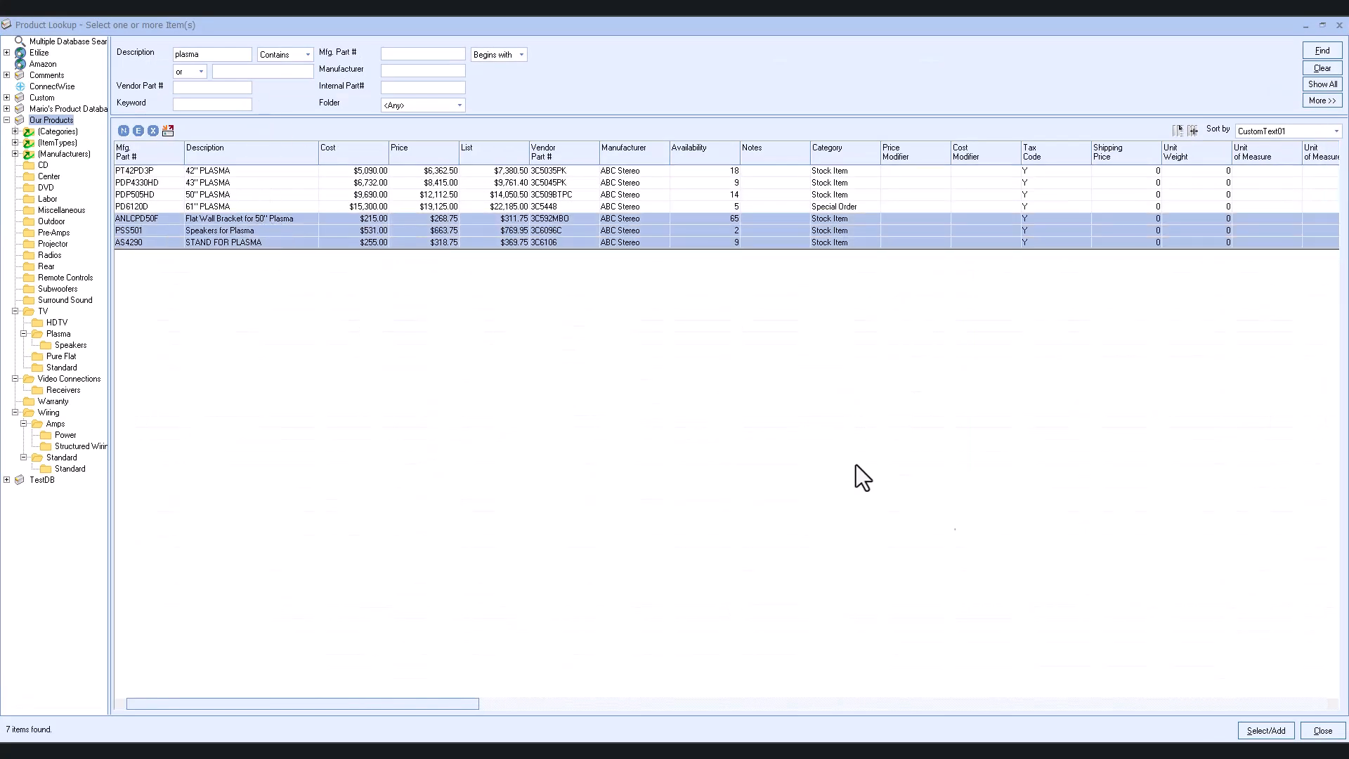
{"action": "left_click", "coordinate": [1263, 727]}
{"action": "left_click", "coordinate": [725, 485]}
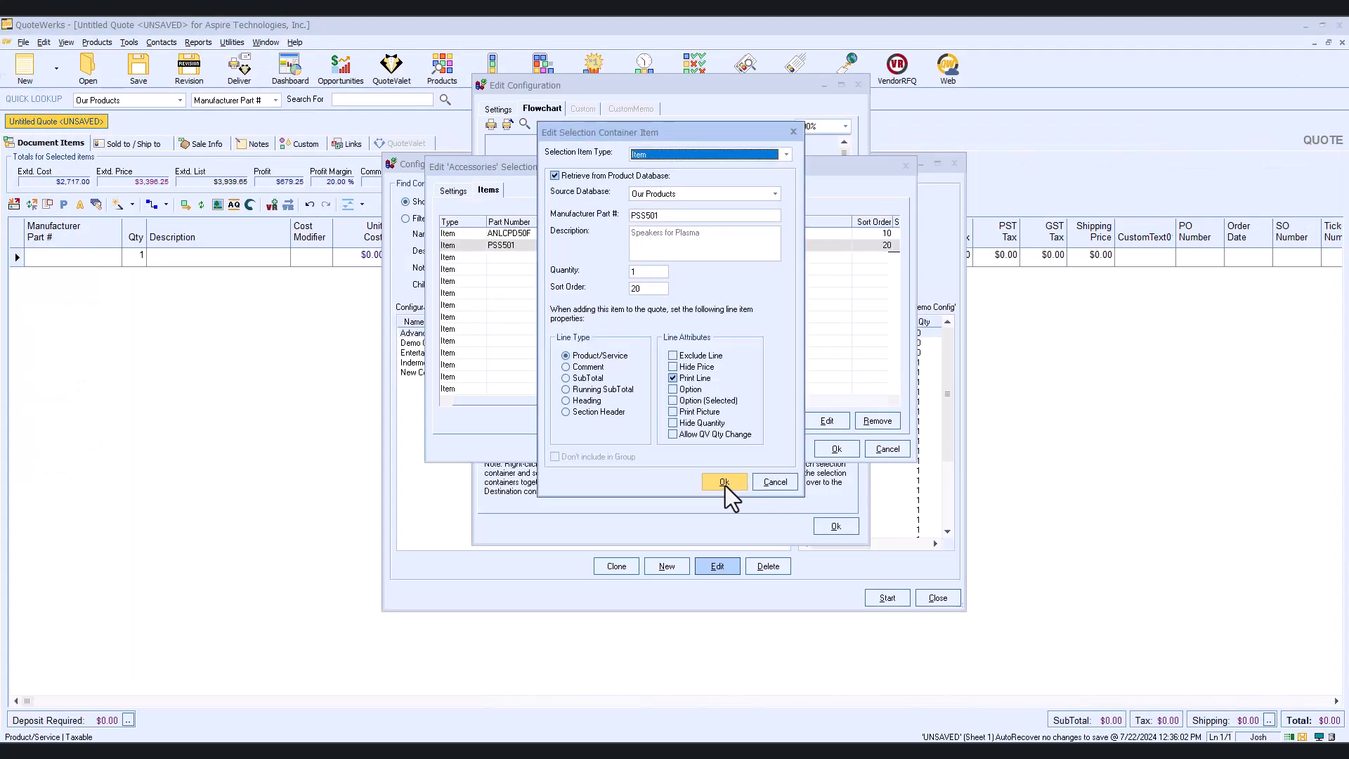
{"action": "left_click", "coordinate": [725, 484]}
{"action": "left_click", "coordinate": [723, 485]}
{"action": "left_click", "coordinate": [843, 449]}
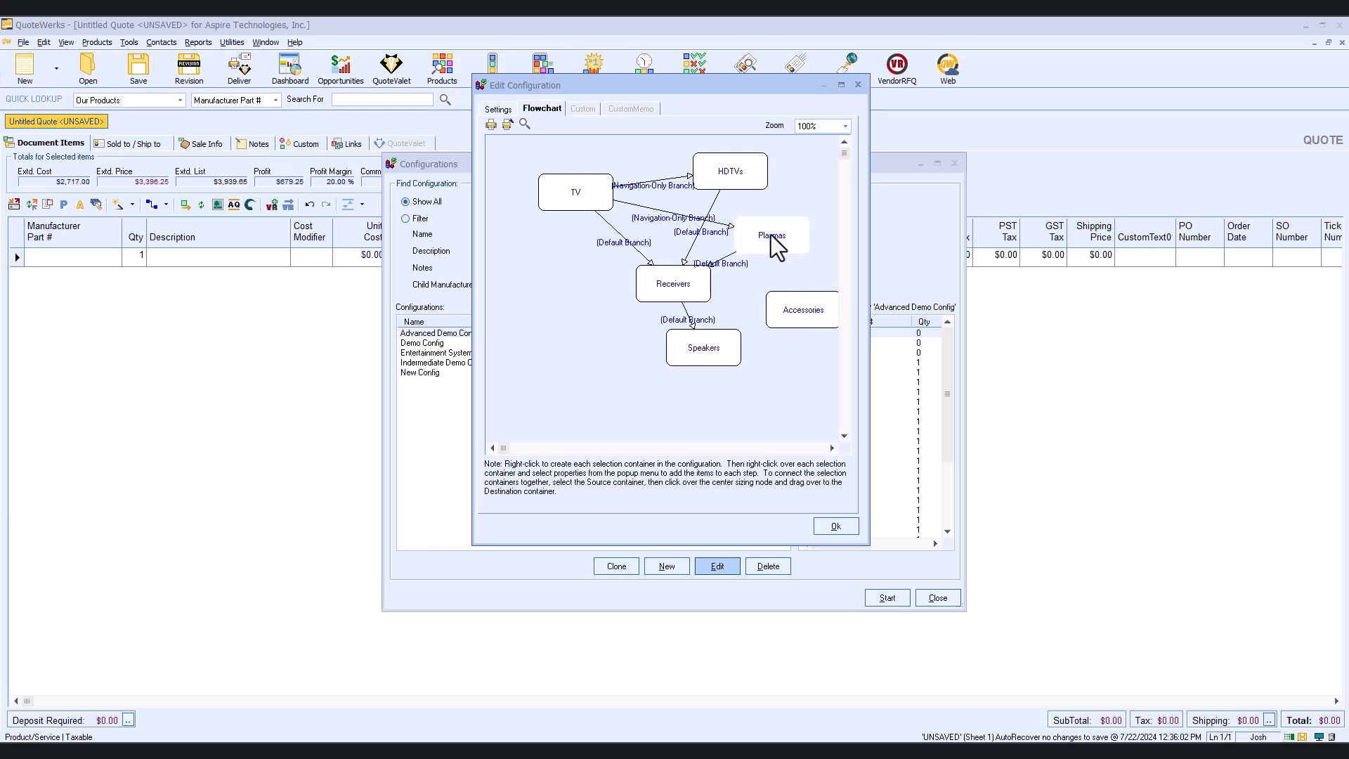
- Connect the Plasmas container to Accessories with a selection-based branch on part number PD6120D
{"action": "left_click_drag", "start_coordinate": [816, 315], "coordinate": [817, 315]}
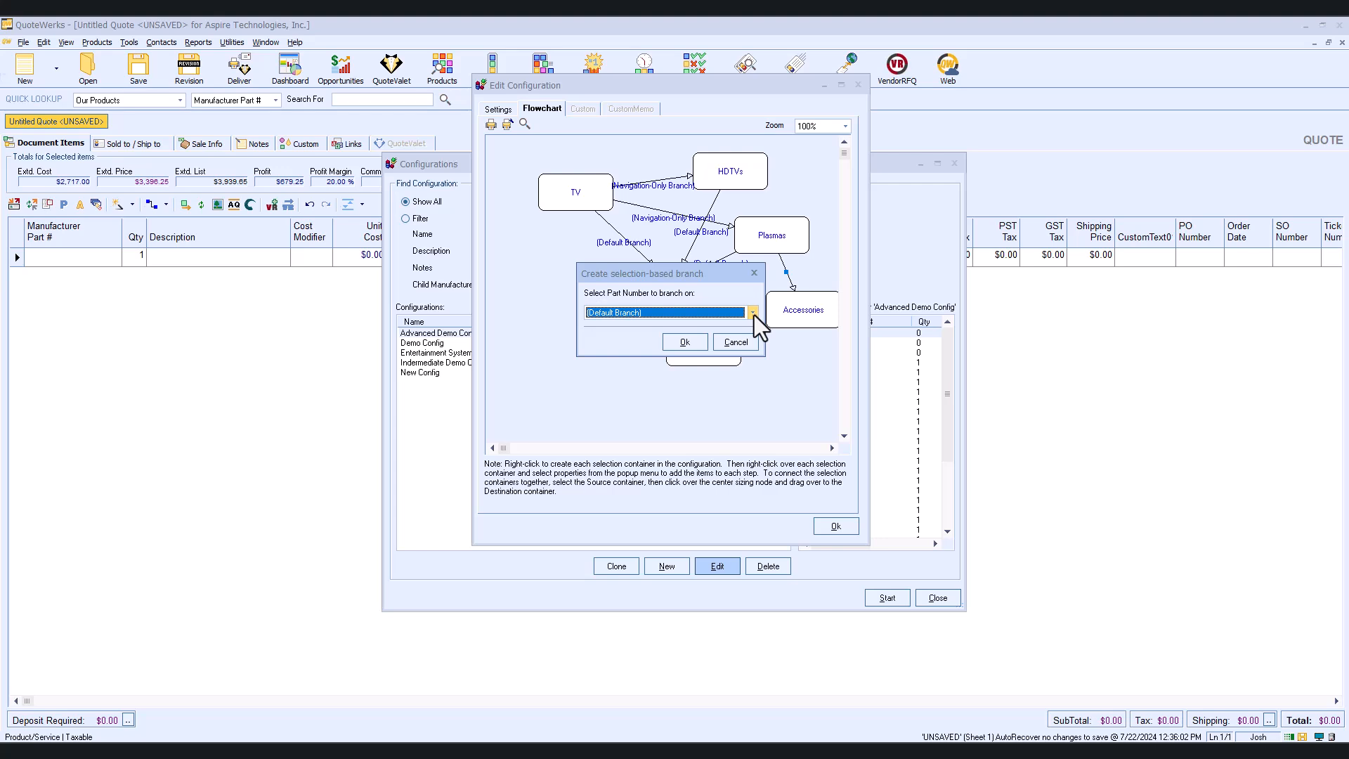
{"action": "left_click", "coordinate": [753, 313]}
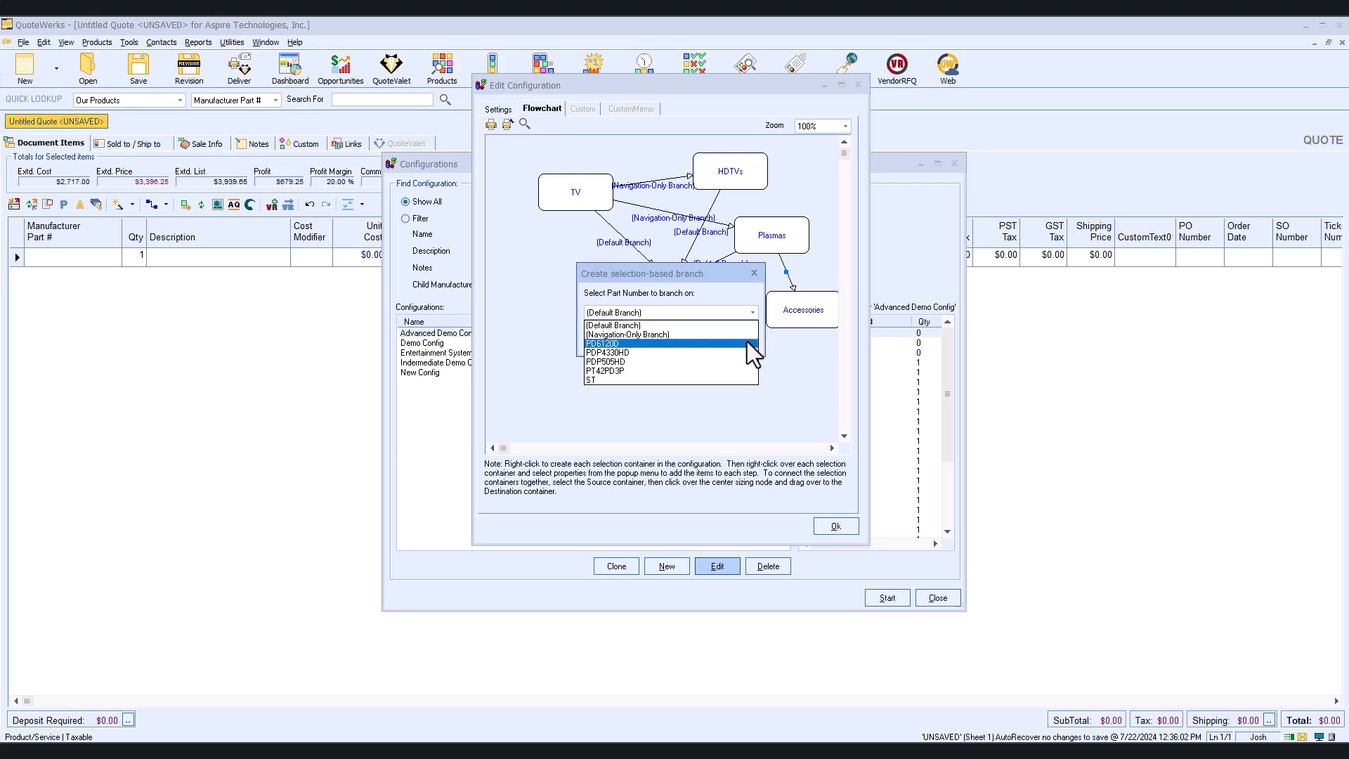
{"action": "left_click", "coordinate": [748, 343]}
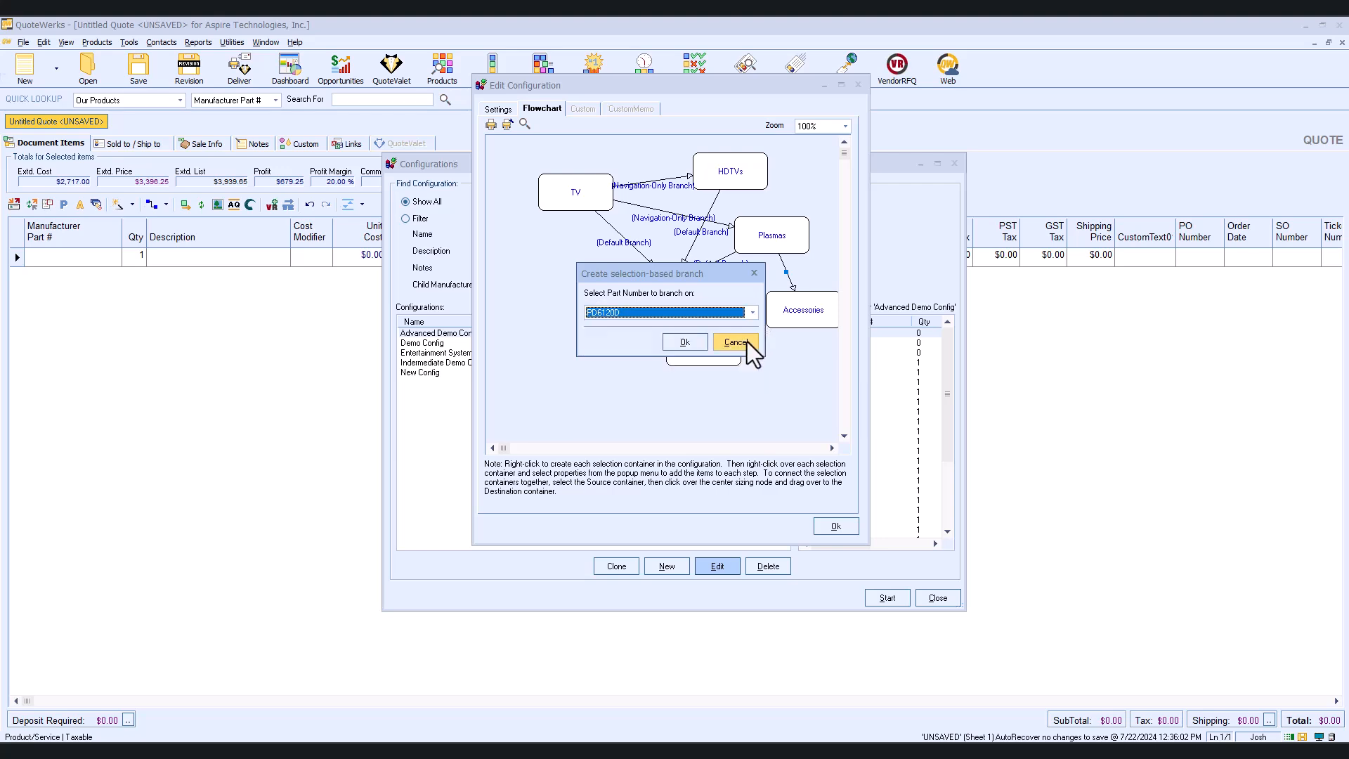
{"action": "left_click", "coordinate": [680, 342]}
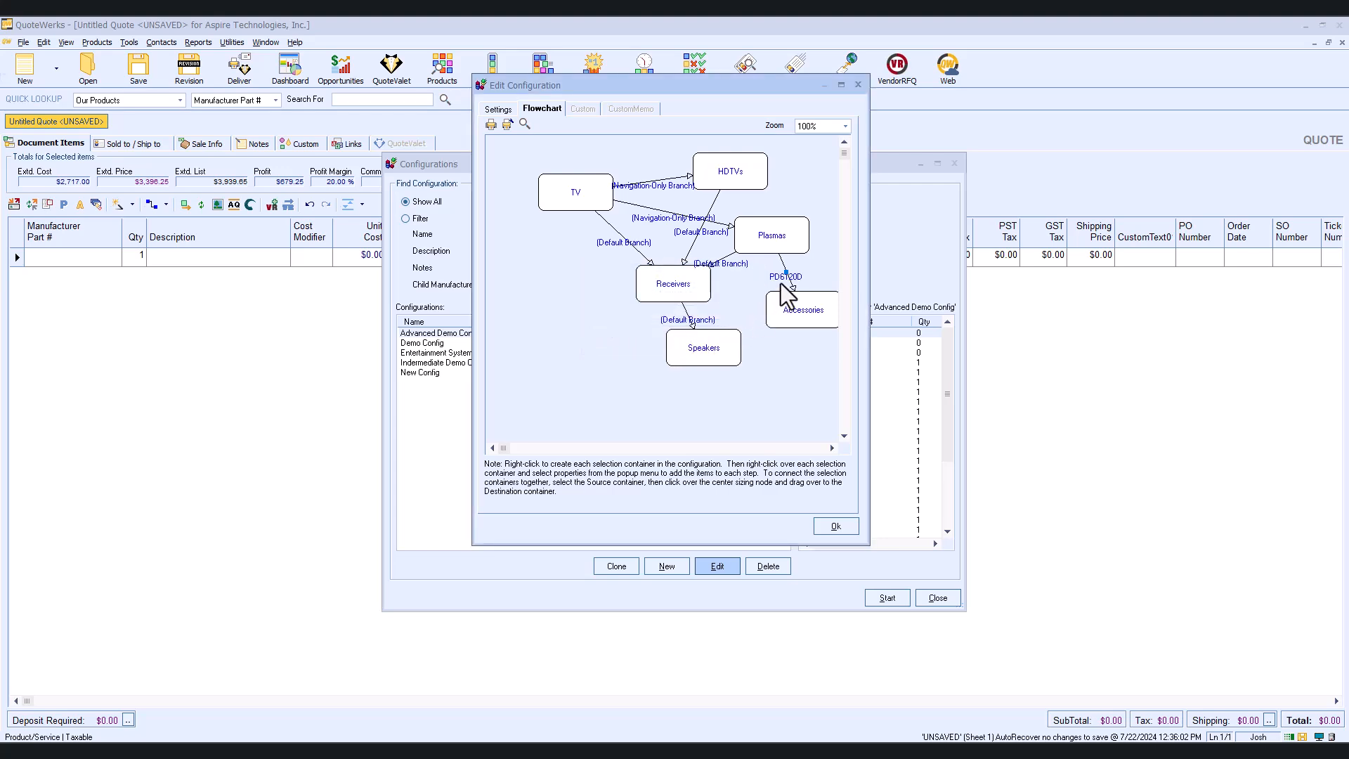
- Bend the PD6120D branch line aside and add a second branch from Plasmas to Accessories on part number PDP505HD
{"action": "left_click_drag", "start_coordinate": [784, 273], "coordinate": [828, 272]}
{"action": "left_click", "coordinate": [770, 236]}
{"action": "left_click_drag", "start_coordinate": [770, 237], "coordinate": [785, 306]}
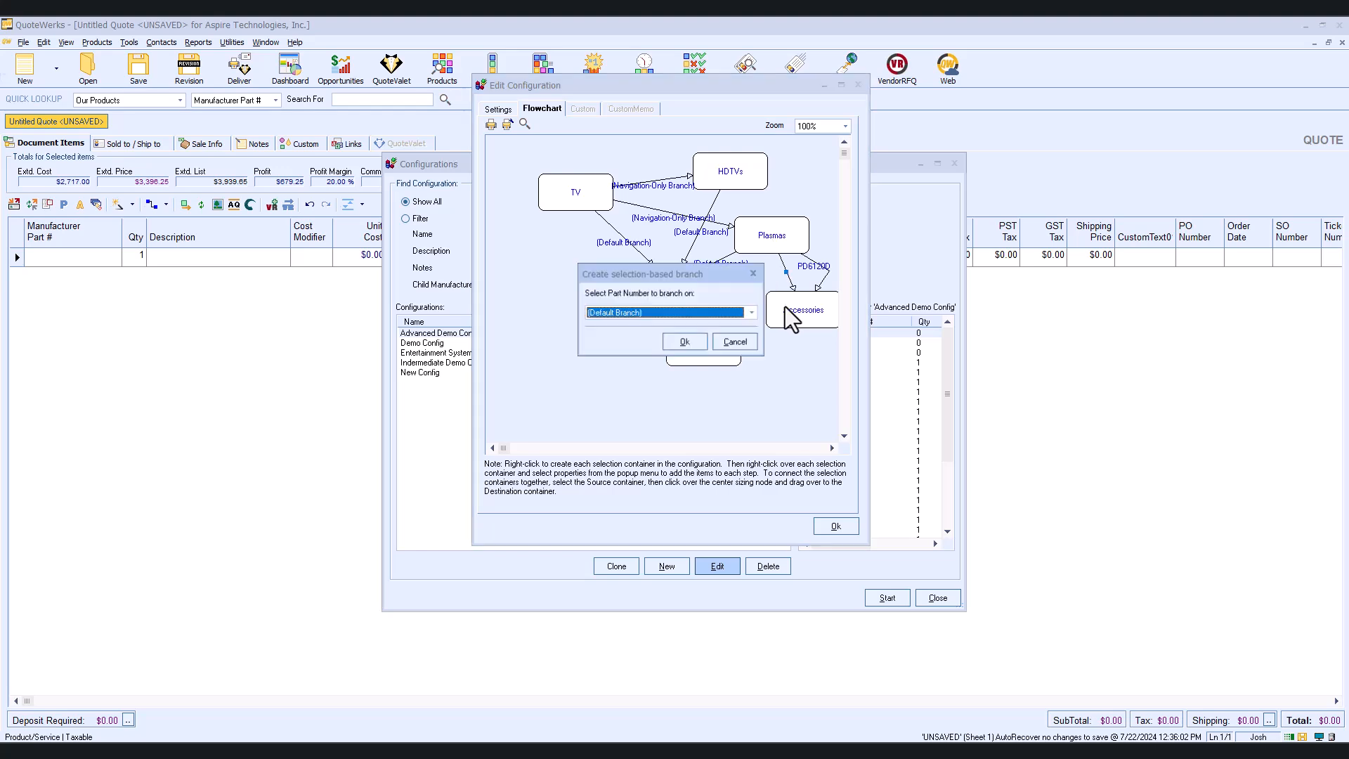
{"action": "left_click", "coordinate": [753, 312]}
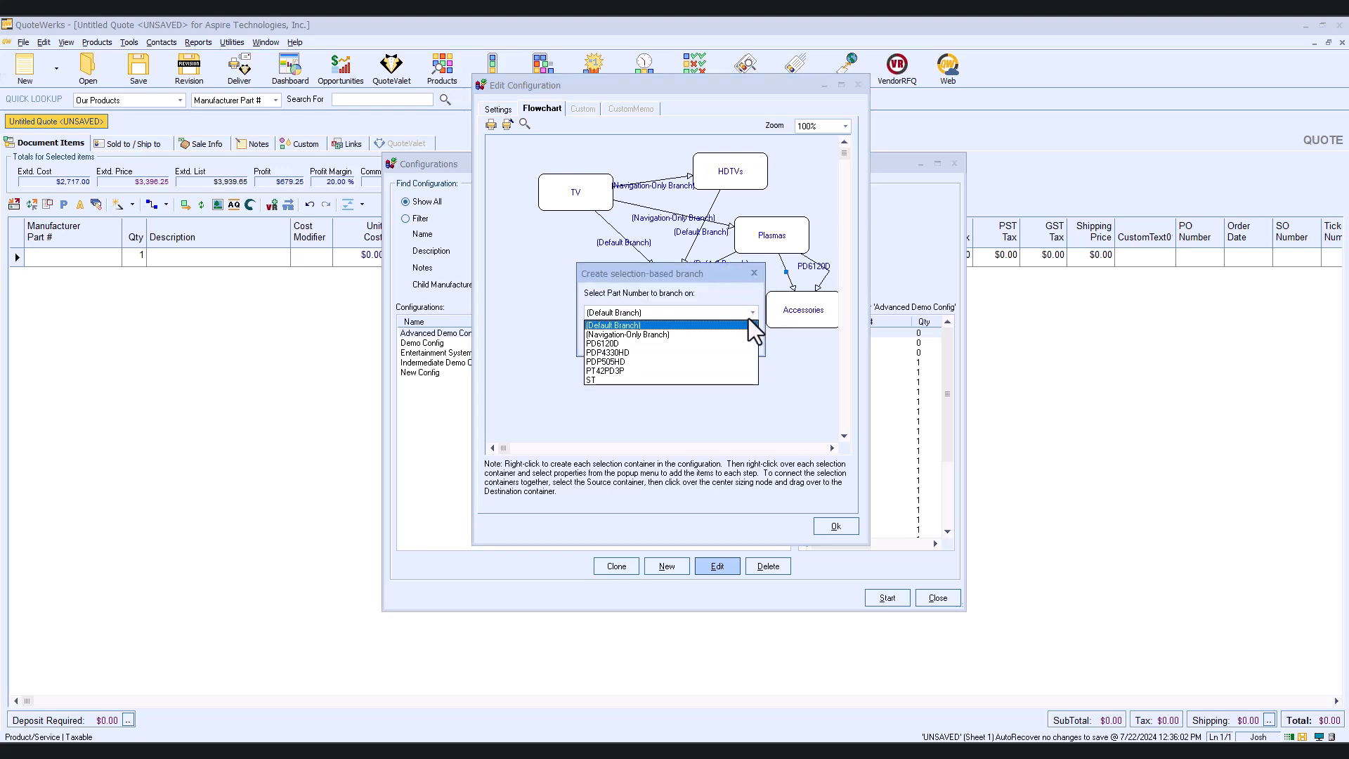
{"action": "left_click", "coordinate": [712, 360]}
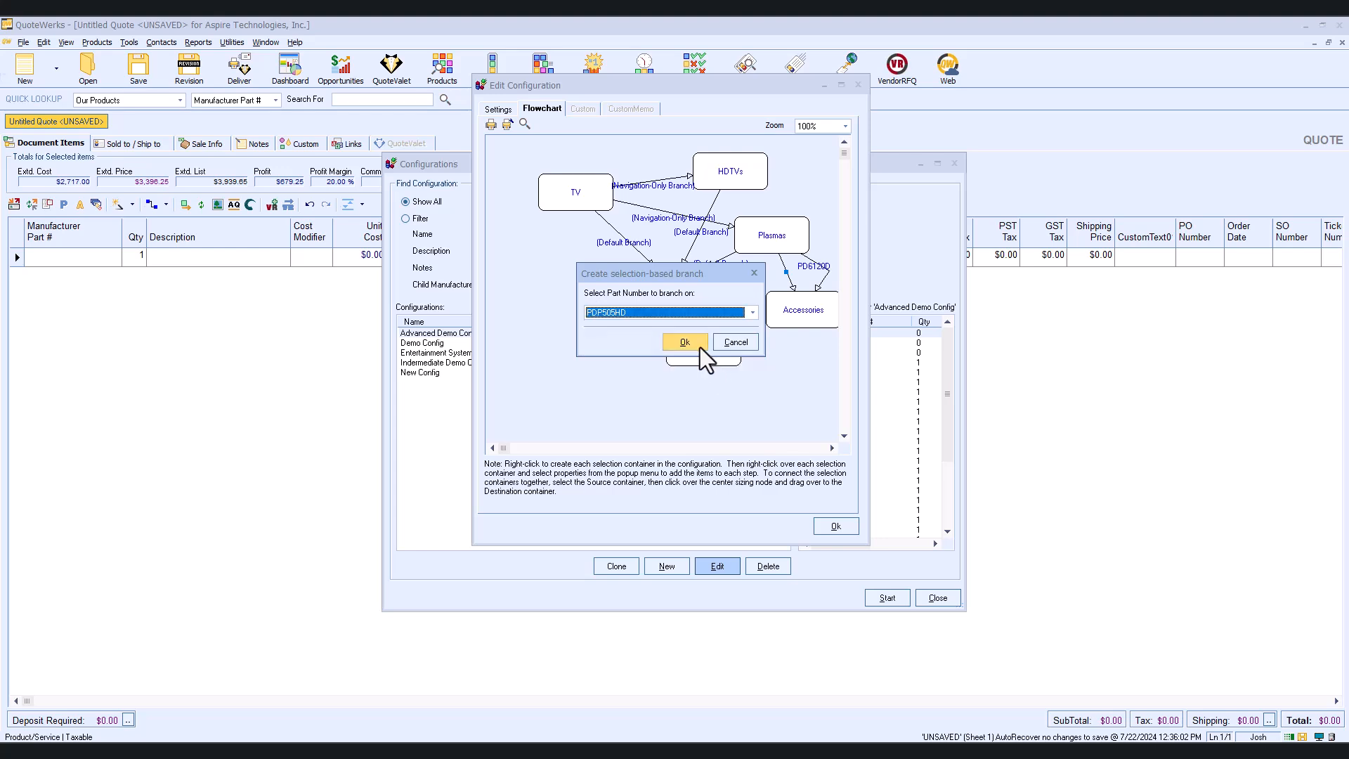
{"action": "left_click", "coordinate": [697, 344]}
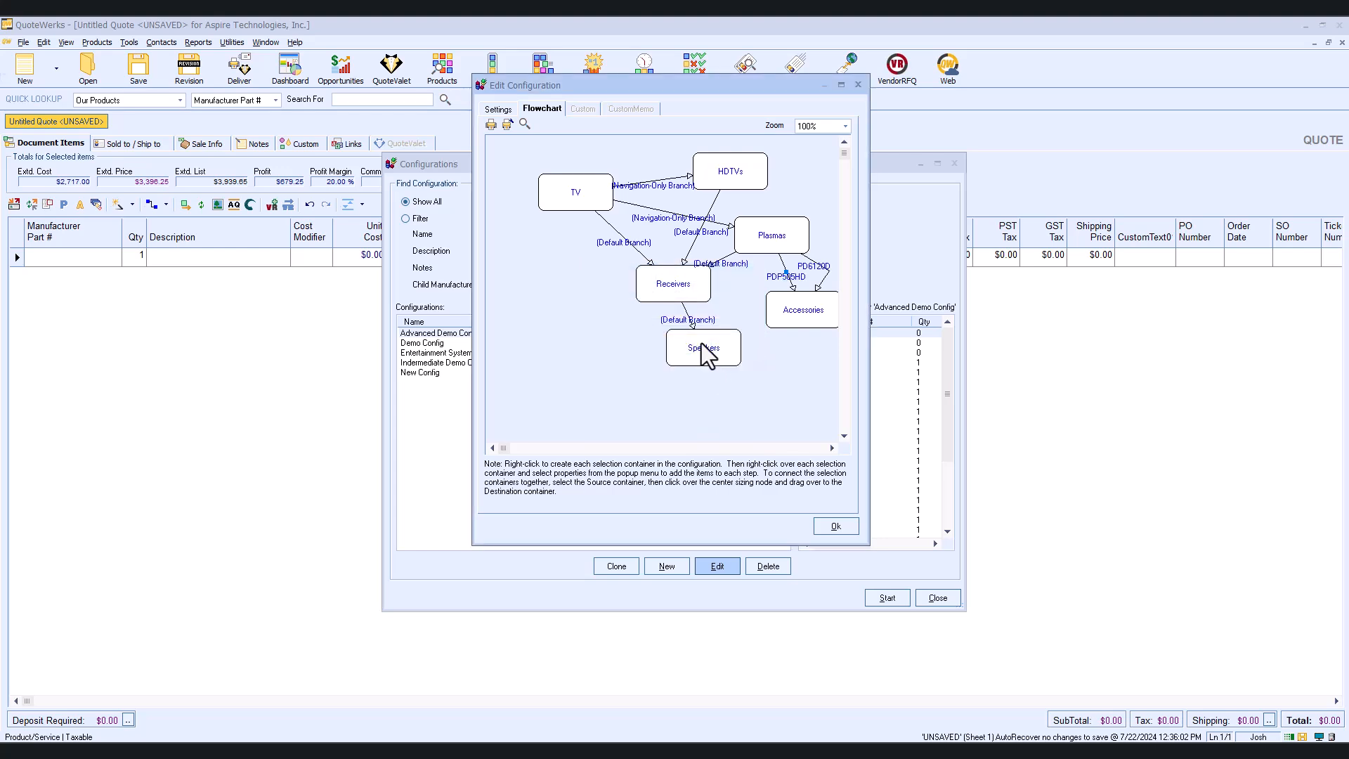
- Connect the Accessories container to Receivers with a Default Branch
{"action": "left_click", "coordinate": [776, 274]}
{"action": "left_click_drag", "start_coordinate": [802, 308], "coordinate": [681, 285]}
{"action": "left_click", "coordinate": [684, 342]}
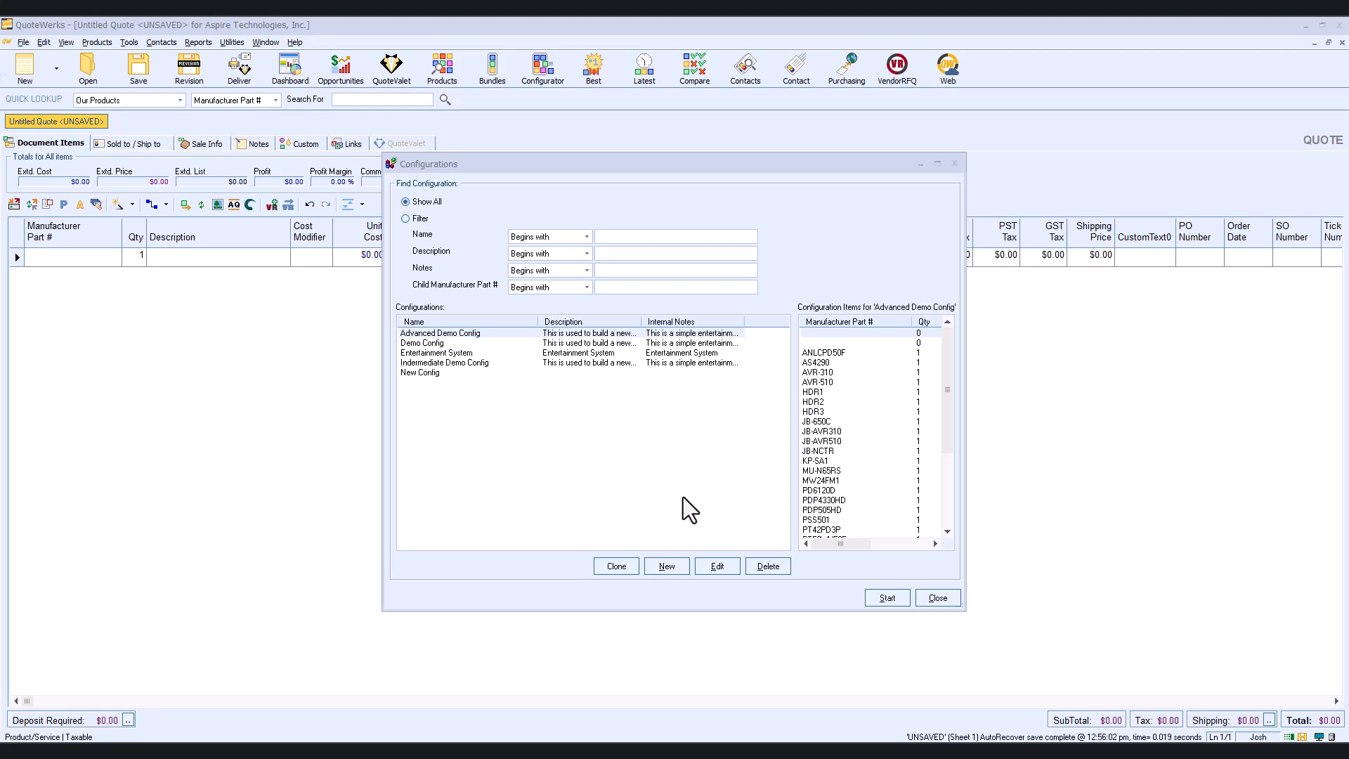
- Start the Advanced Demo Config and add the HDR1 Televisions item in the TV step
{"action": "left_click", "coordinate": [561, 331]}
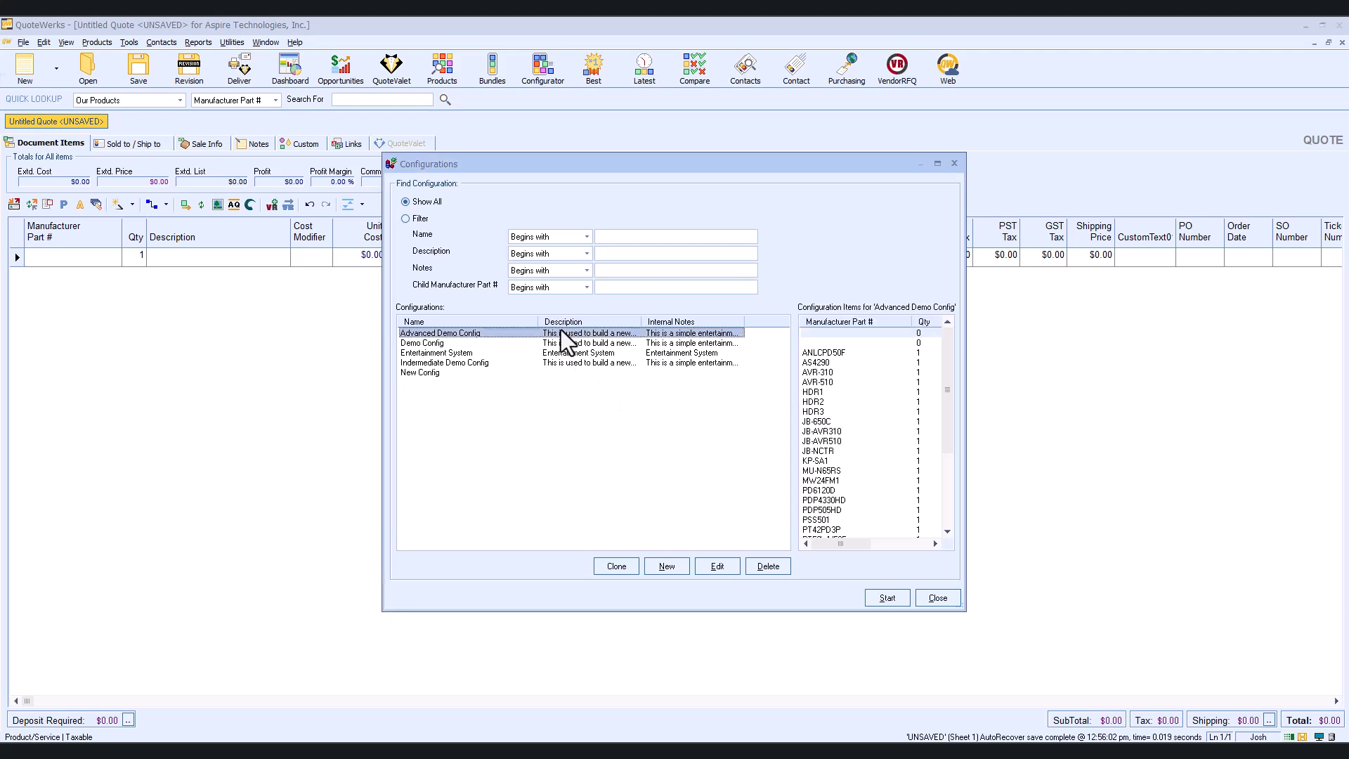
{"action": "left_click", "coordinate": [884, 601]}
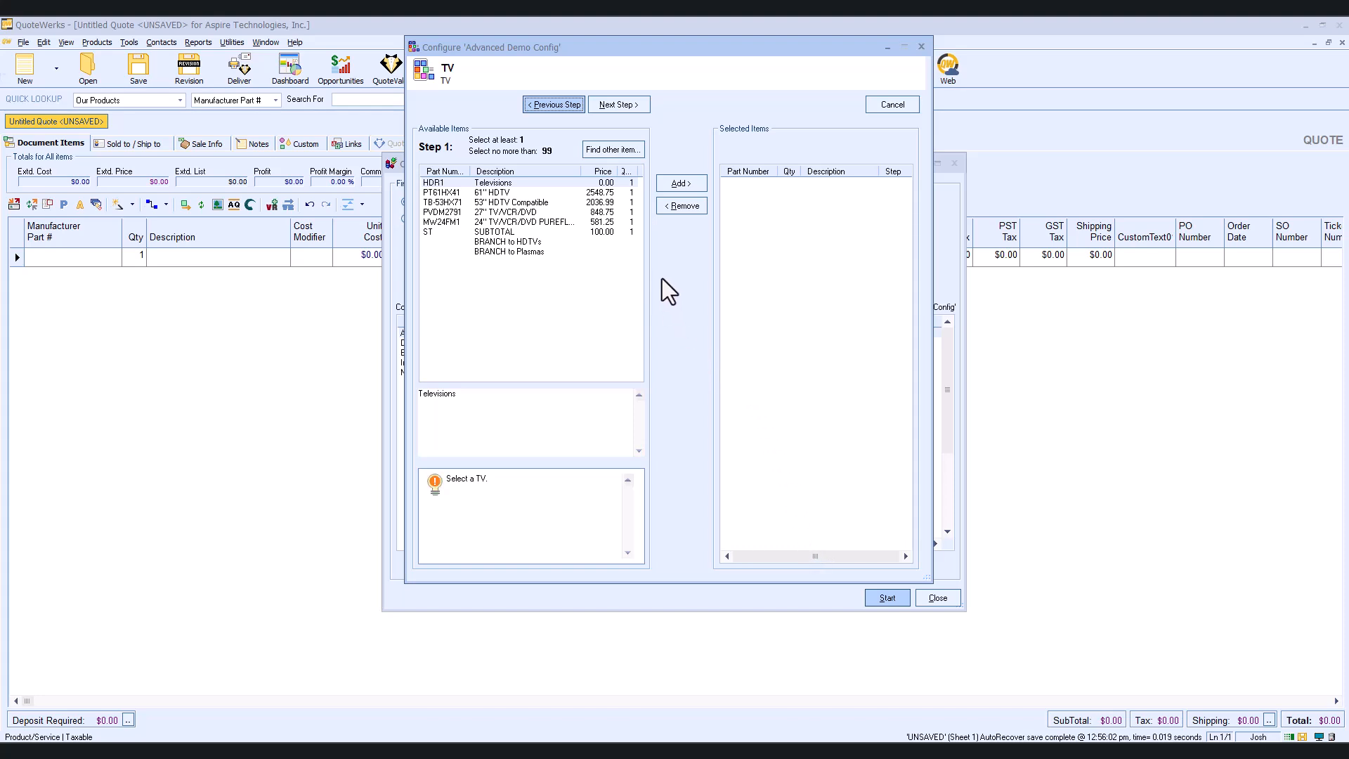
{"action": "left_click", "coordinate": [499, 184]}
{"action": "left_click", "coordinate": [681, 185]}
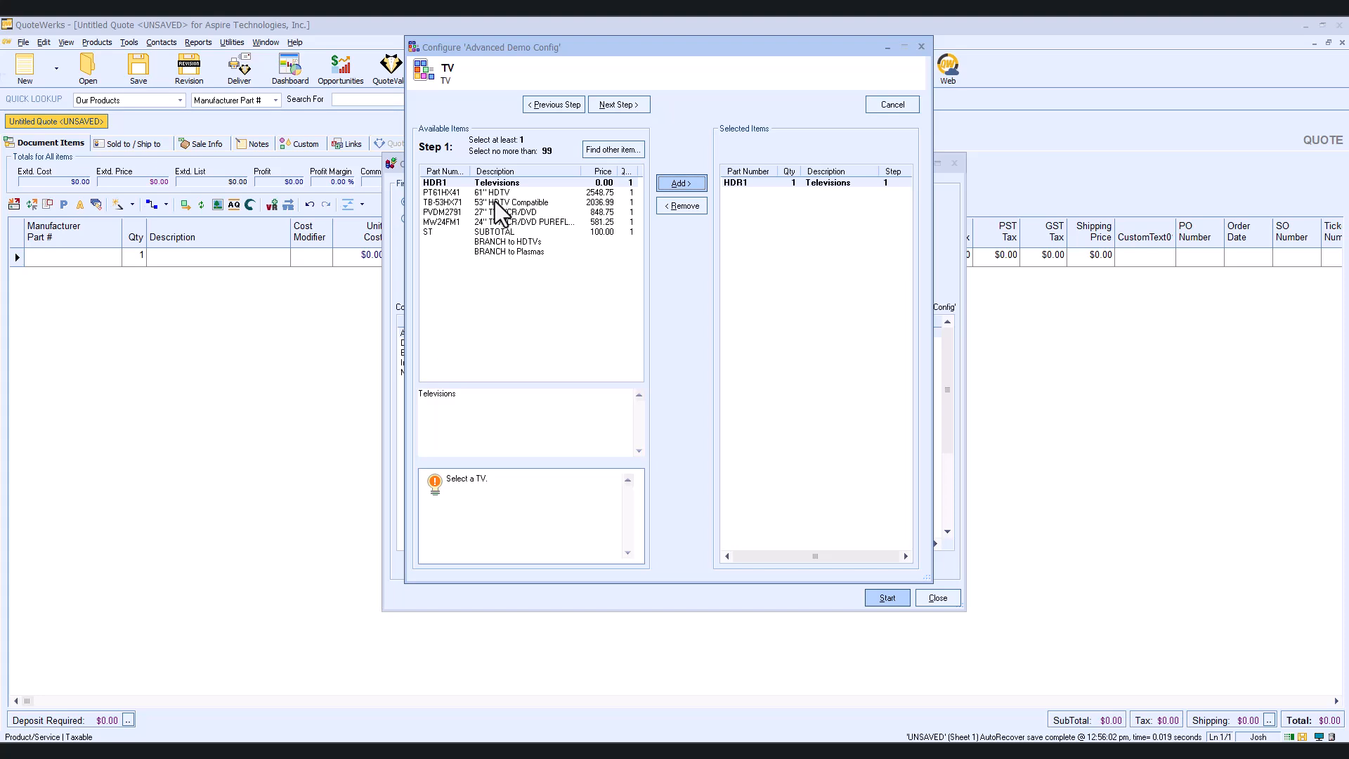
- Take the branch to Plasmas, add the PT42PD3P 42" plasma, and advance to the following step
{"action": "left_click", "coordinate": [496, 253]}
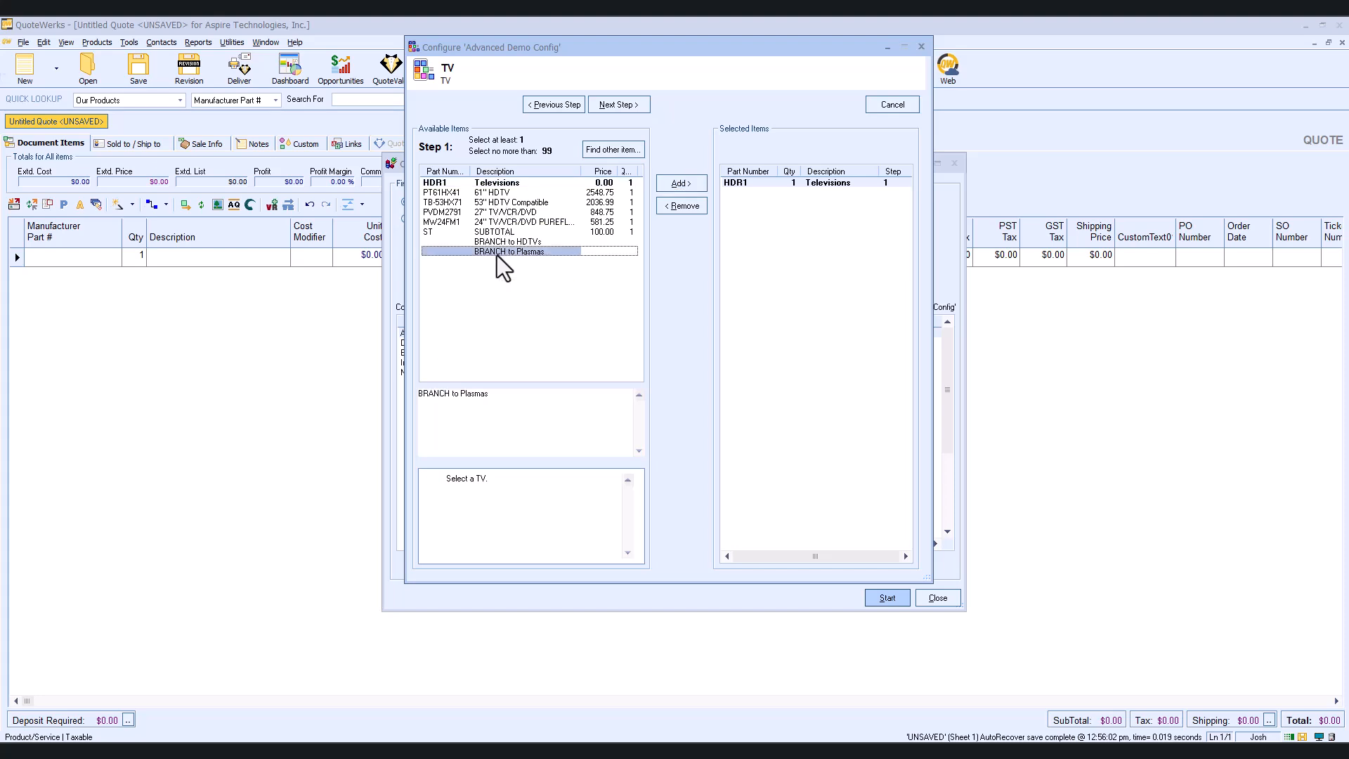
{"action": "left_click", "coordinate": [673, 183]}
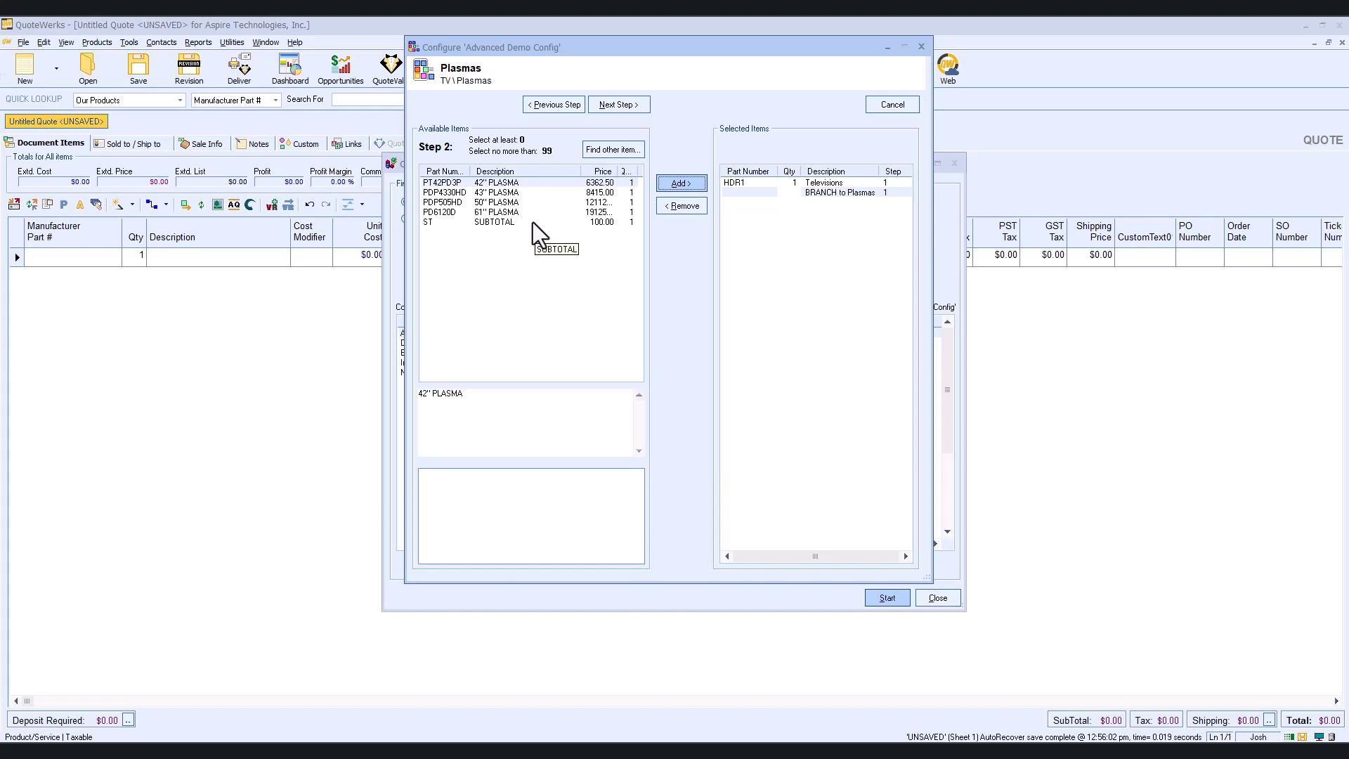
{"action": "left_click", "coordinate": [502, 184]}
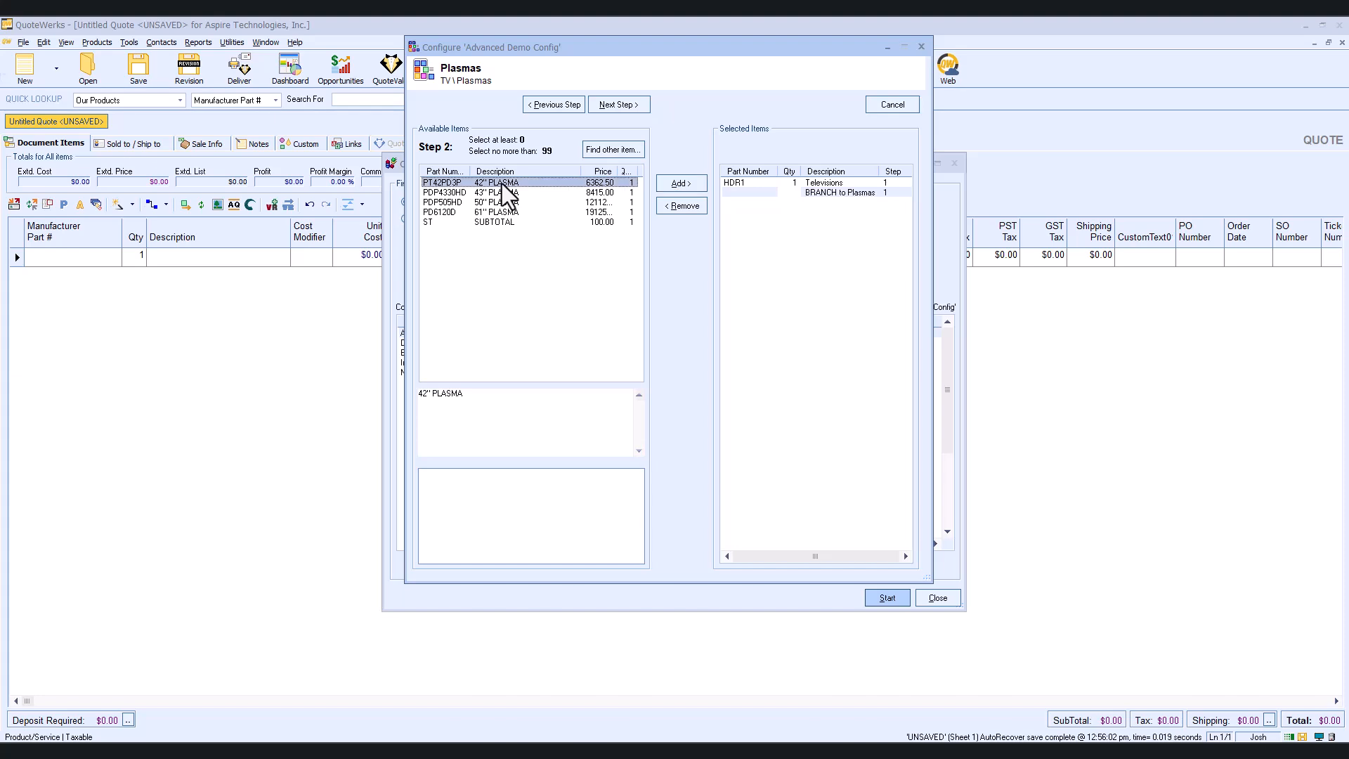
{"action": "left_click", "coordinate": [676, 186]}
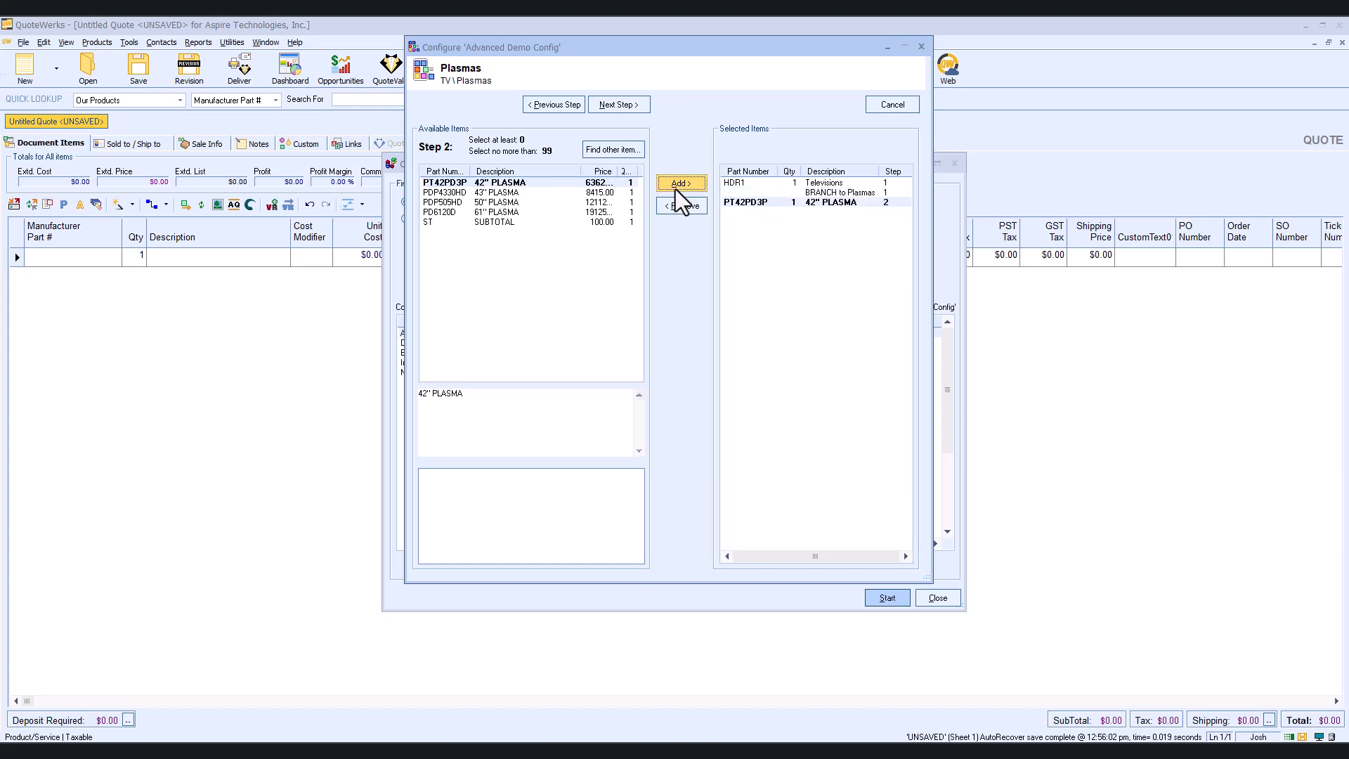
{"action": "left_click", "coordinate": [609, 104]}
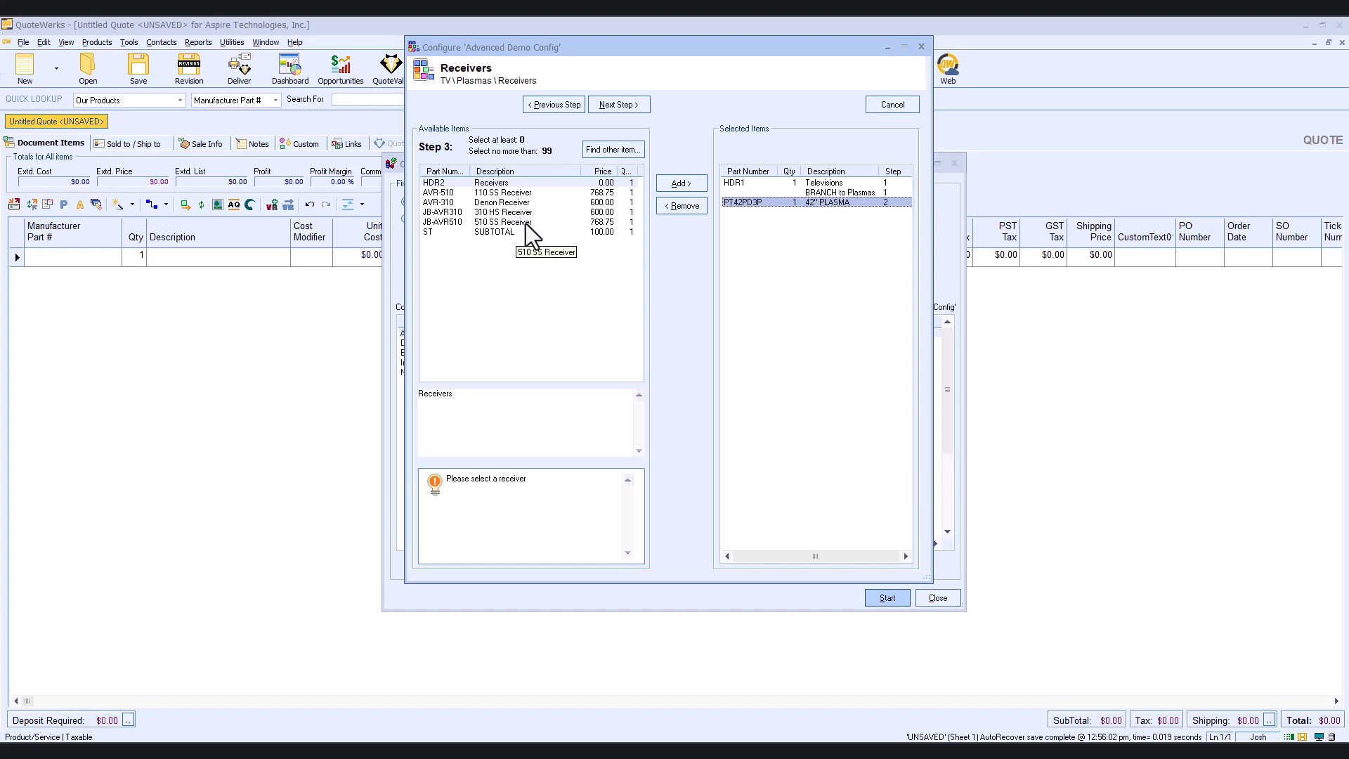
- Return to the Plasmas step, replace the 42" plasma with the PD6120D 61" plasma plus a SUBTOTAL, and advance to Accessories
{"action": "left_click", "coordinate": [544, 110]}
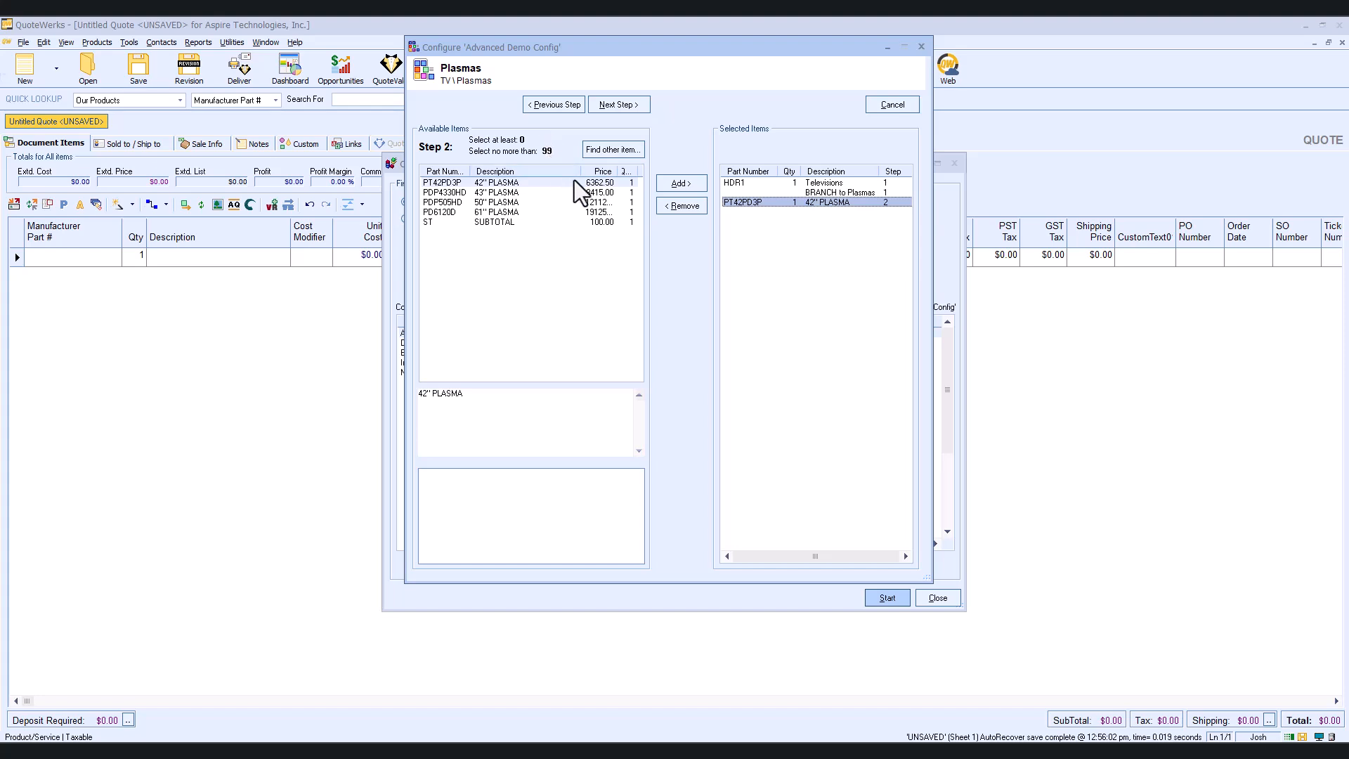
{"action": "left_click", "coordinate": [678, 205]}
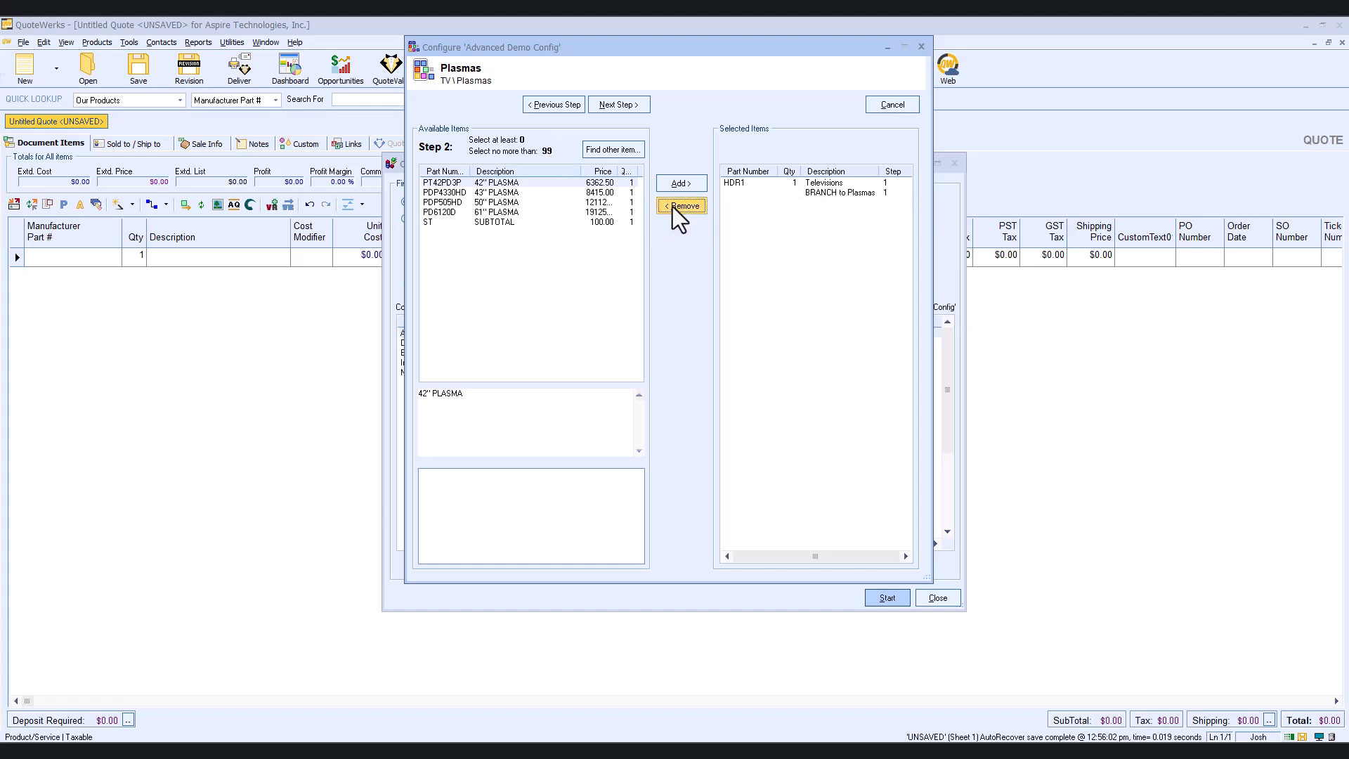
{"action": "left_click", "coordinate": [539, 211]}
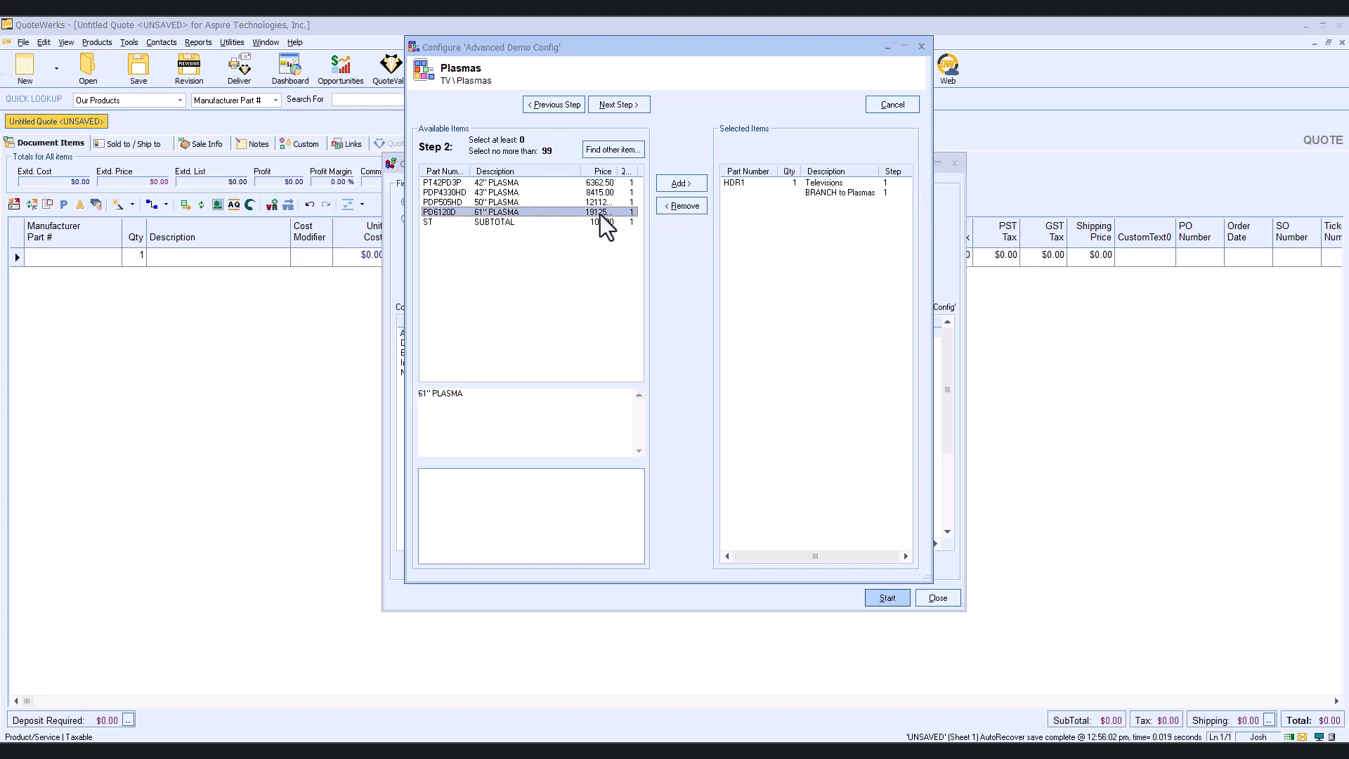
{"action": "left_click", "coordinate": [671, 184]}
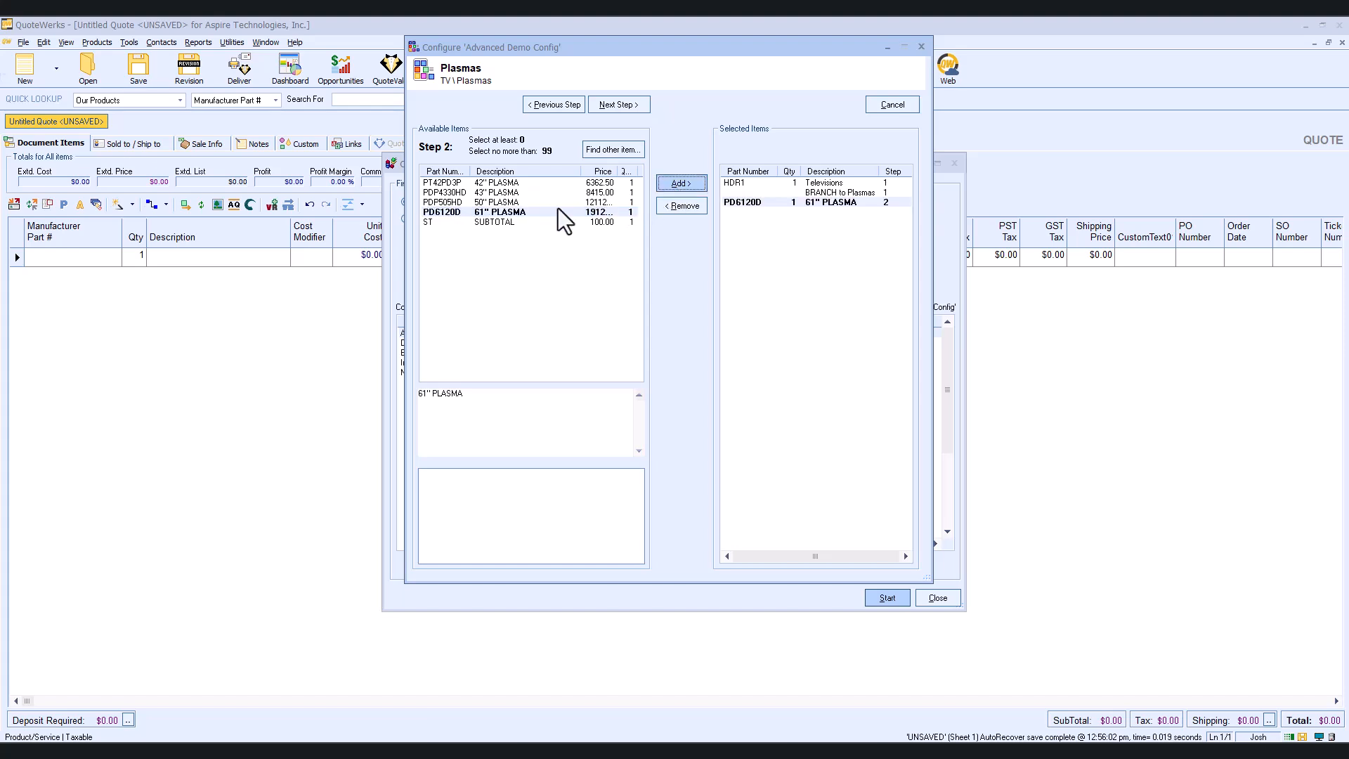
{"action": "left_click", "coordinate": [495, 222]}
{"action": "left_click", "coordinate": [666, 185]}
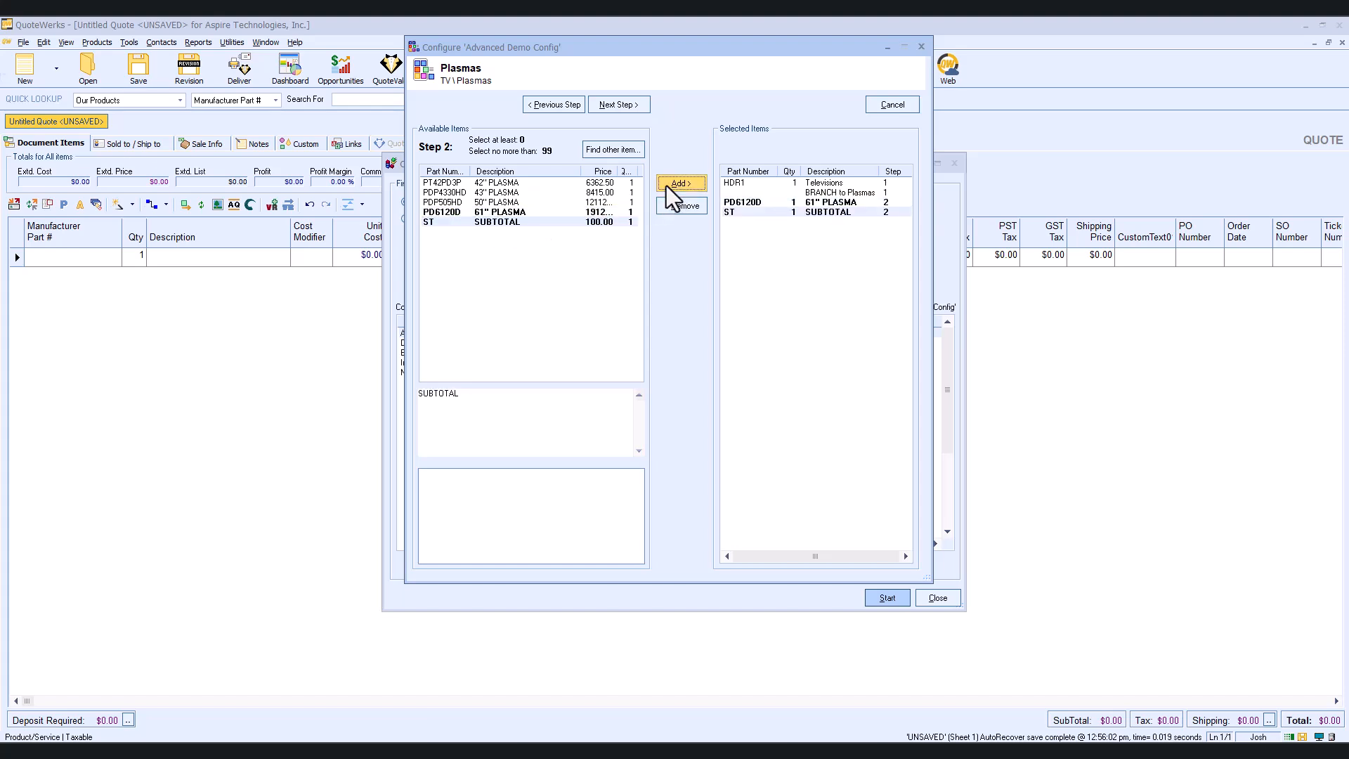
{"action": "left_click", "coordinate": [611, 111]}
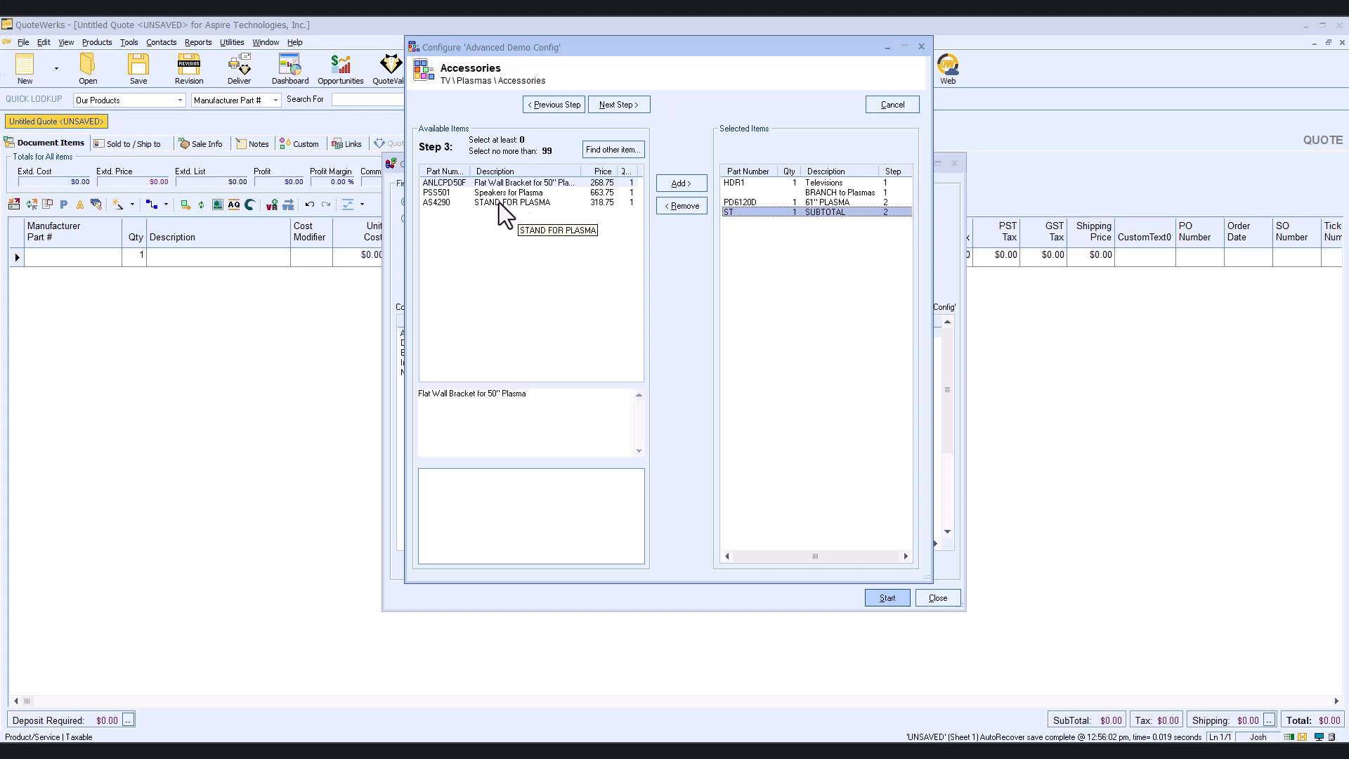
- Add the ANLCPD50F Flat Wall Bracket for 50" Plasma in the Accessories step and advance to Receivers
{"action": "left_click", "coordinate": [487, 185]}
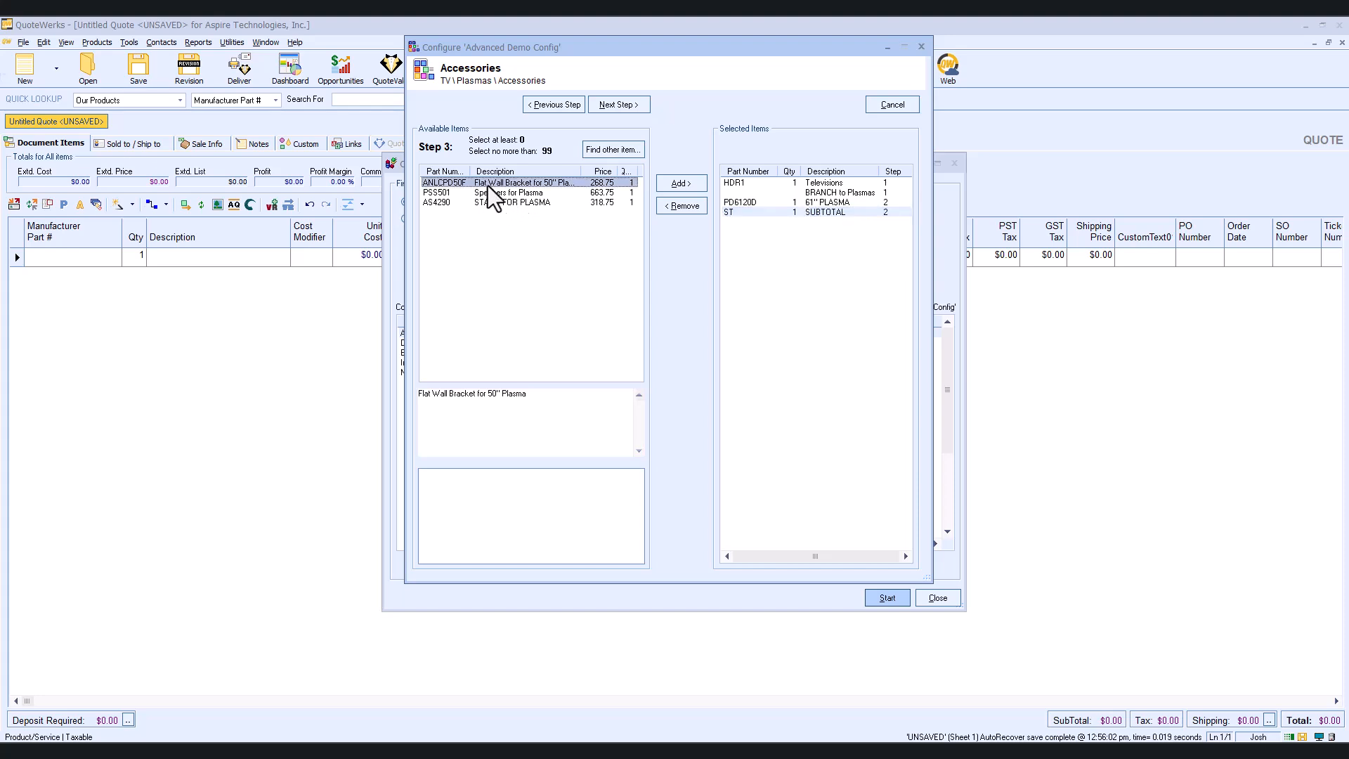
{"action": "left_click", "coordinate": [665, 185]}
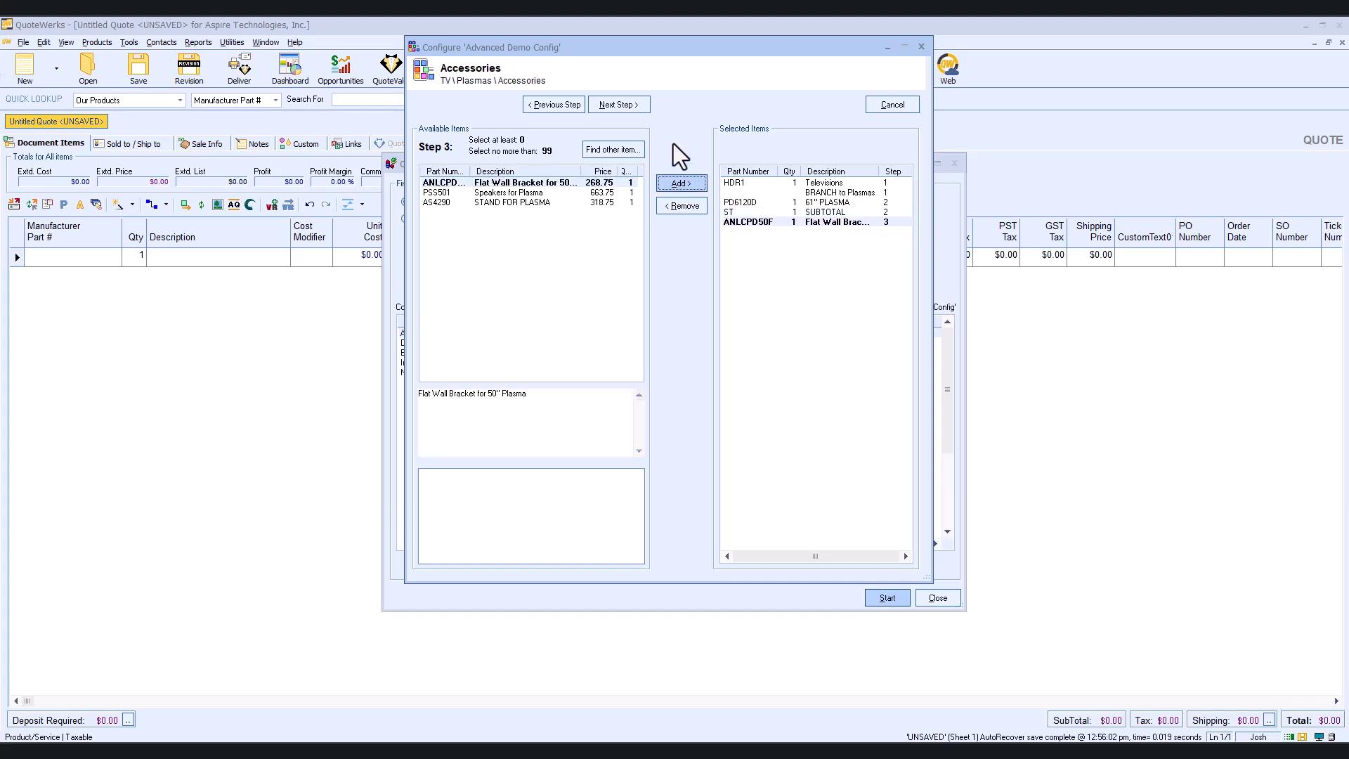
{"action": "left_click", "coordinate": [616, 111]}
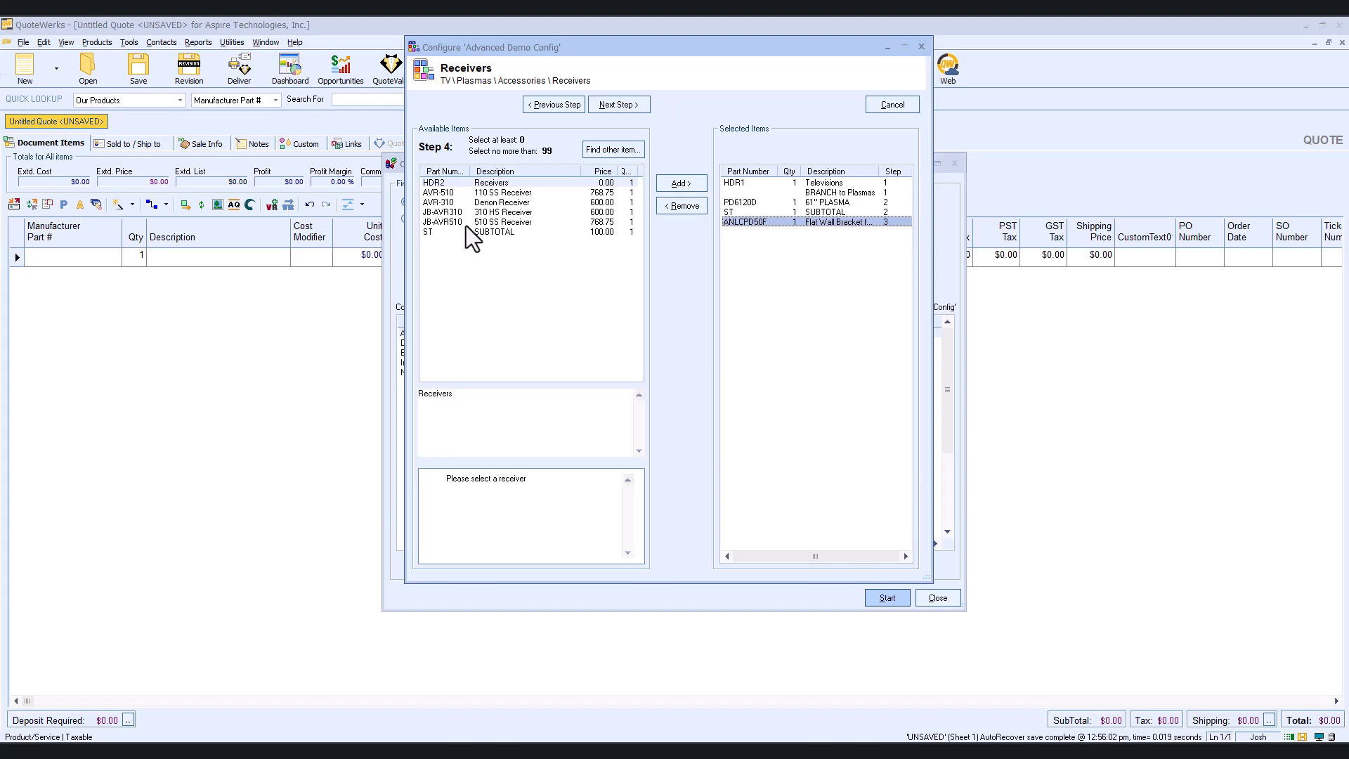
- Add the HDR2 Receivers header, the AVR-310 Denon Receiver and a SUBTOTAL in the Receivers step, and advance to Speakers
{"action": "left_click", "coordinate": [495, 184]}
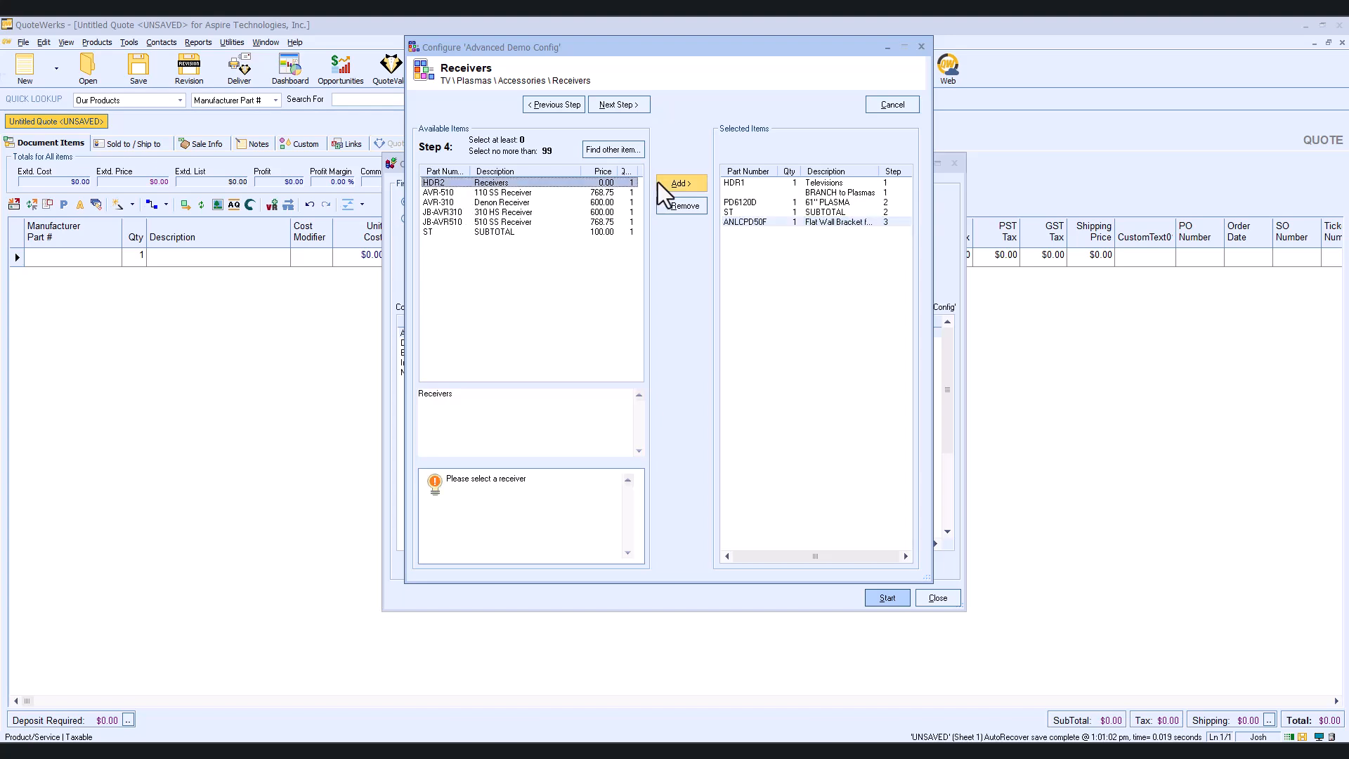
{"action": "left_click", "coordinate": [676, 183]}
{"action": "left_click", "coordinate": [516, 203]}
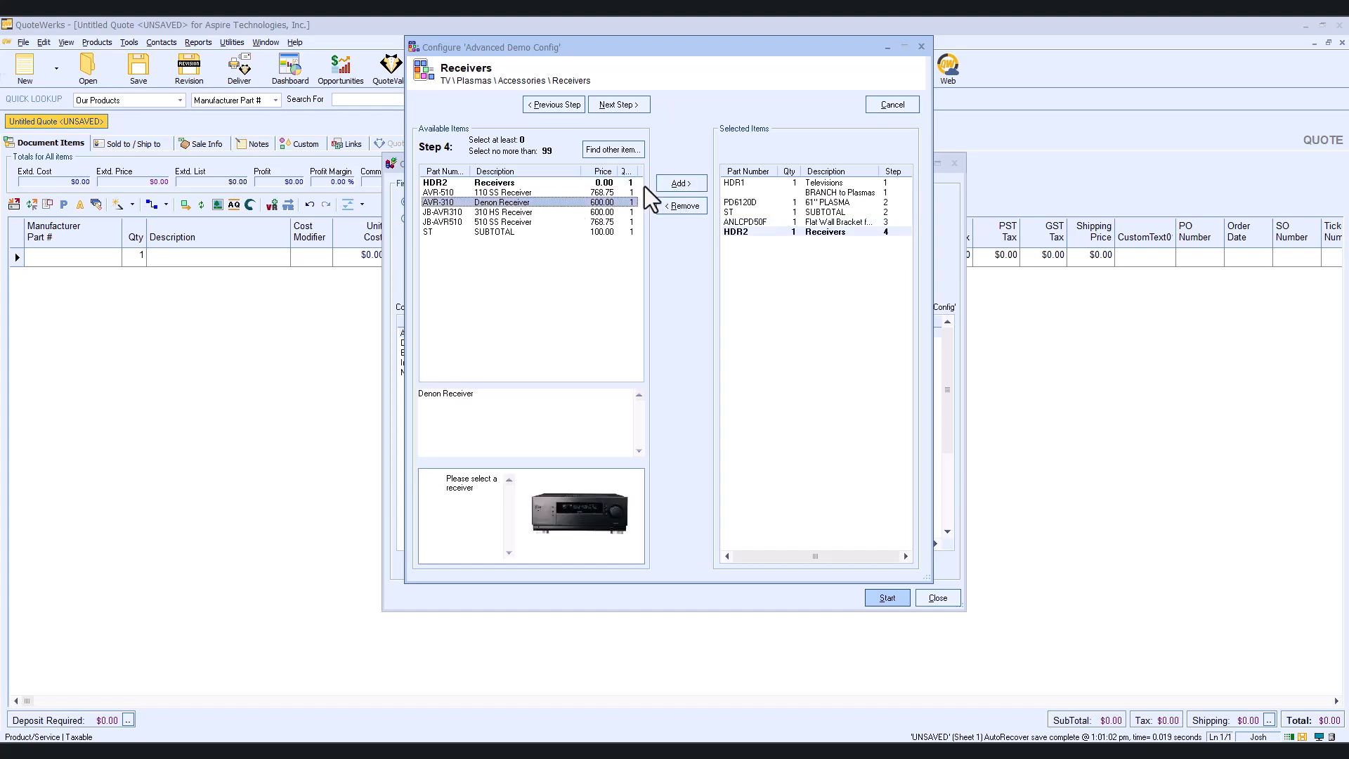
{"action": "left_click", "coordinate": [674, 187]}
{"action": "left_click", "coordinate": [504, 232]}
{"action": "left_click", "coordinate": [685, 187]}
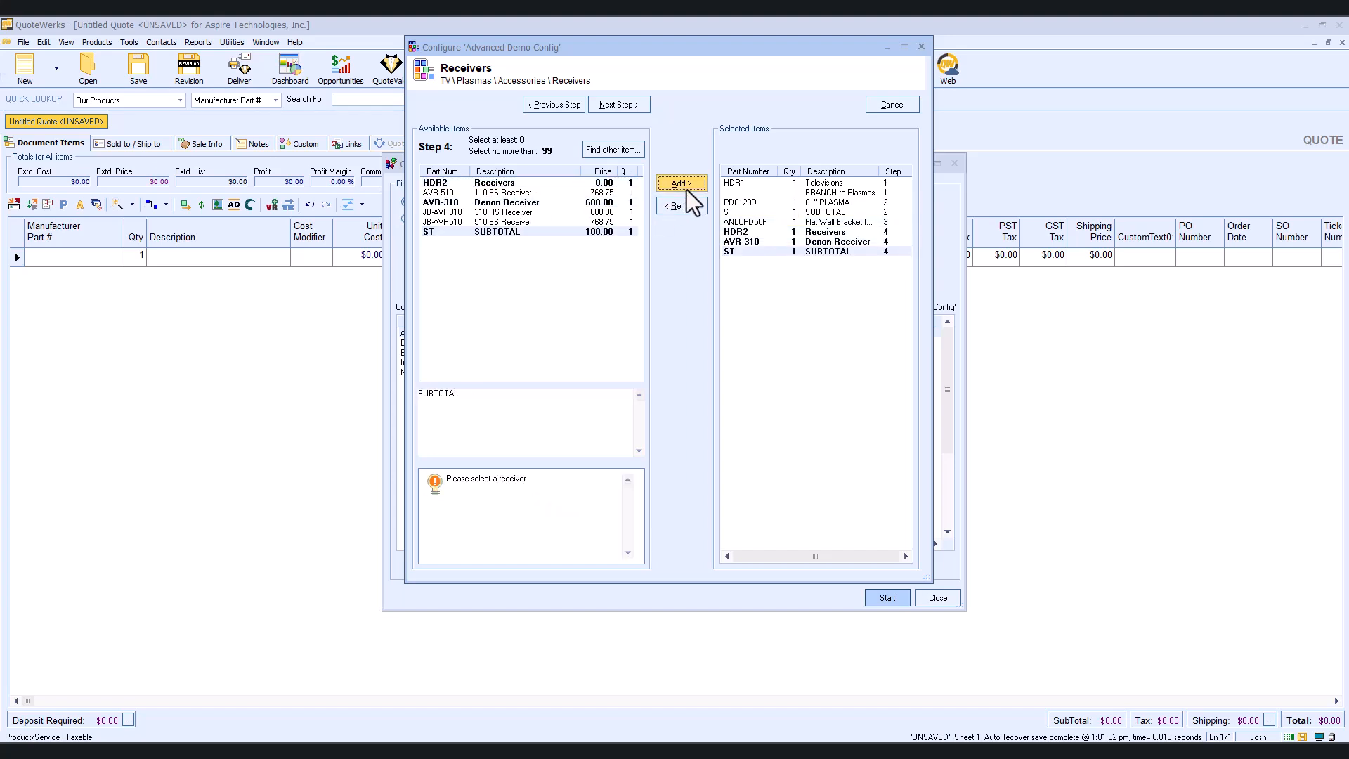
{"action": "left_click", "coordinate": [621, 104]}
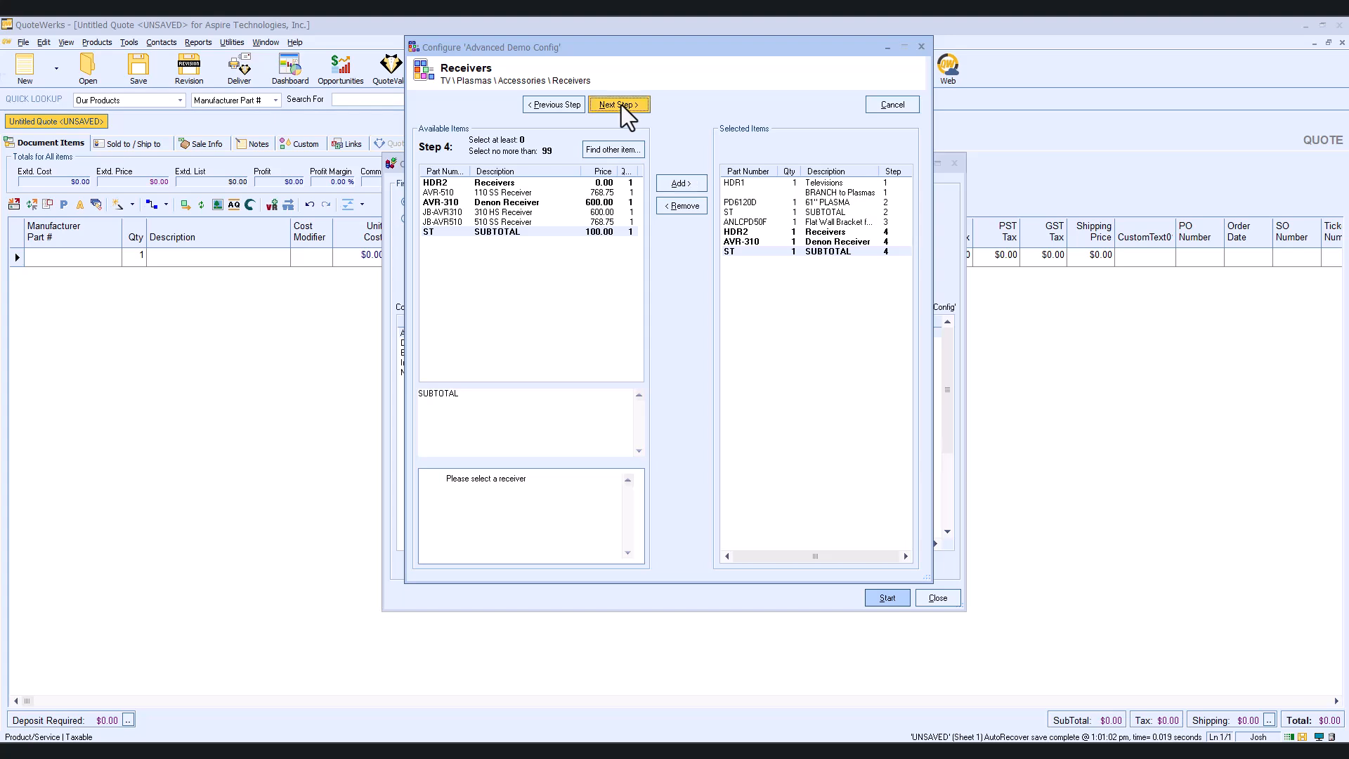
- Add the HDR3 header, JB-650C ceiling speaker, MU-N65RS indoor speaker and a SUBTOTAL in the Speakers step, and advance to the final step
{"action": "left_click", "coordinate": [529, 184]}
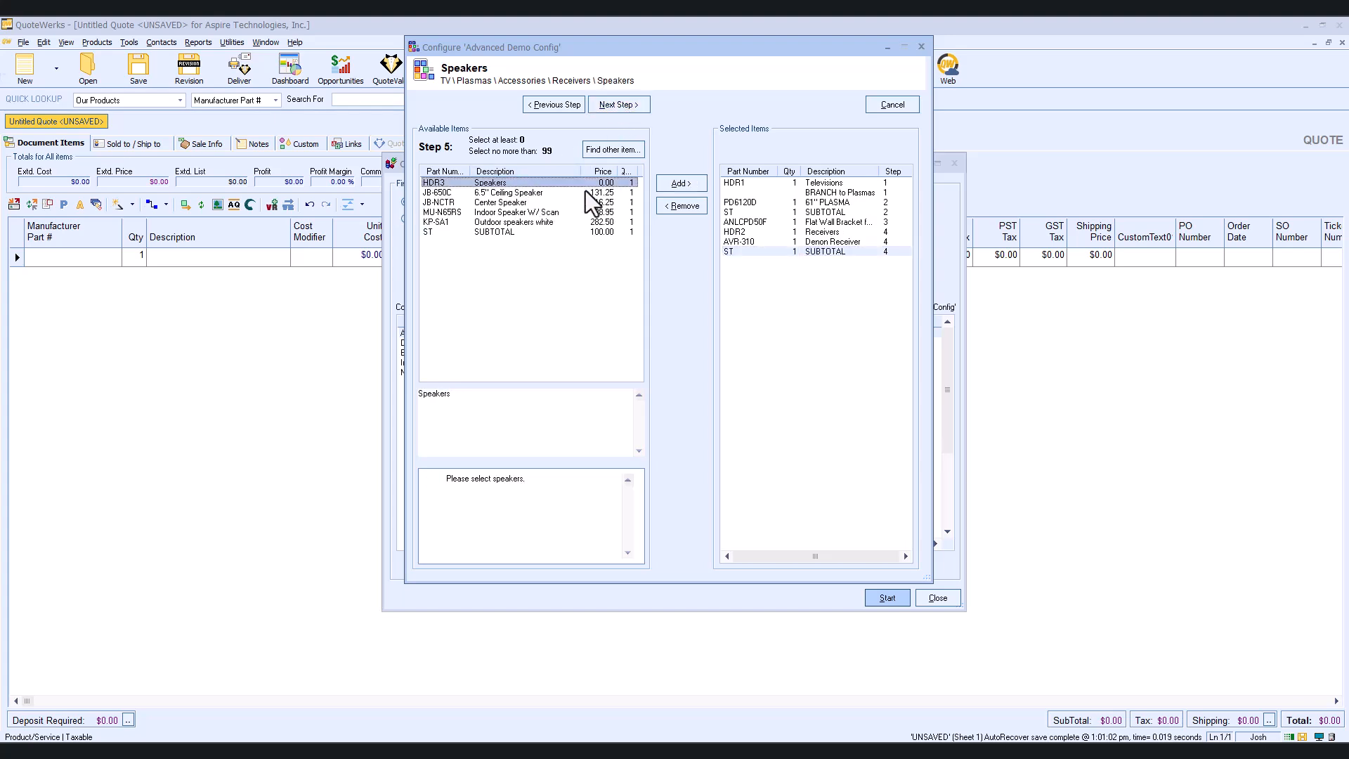
{"action": "left_click", "coordinate": [677, 184]}
{"action": "left_click", "coordinate": [509, 193]}
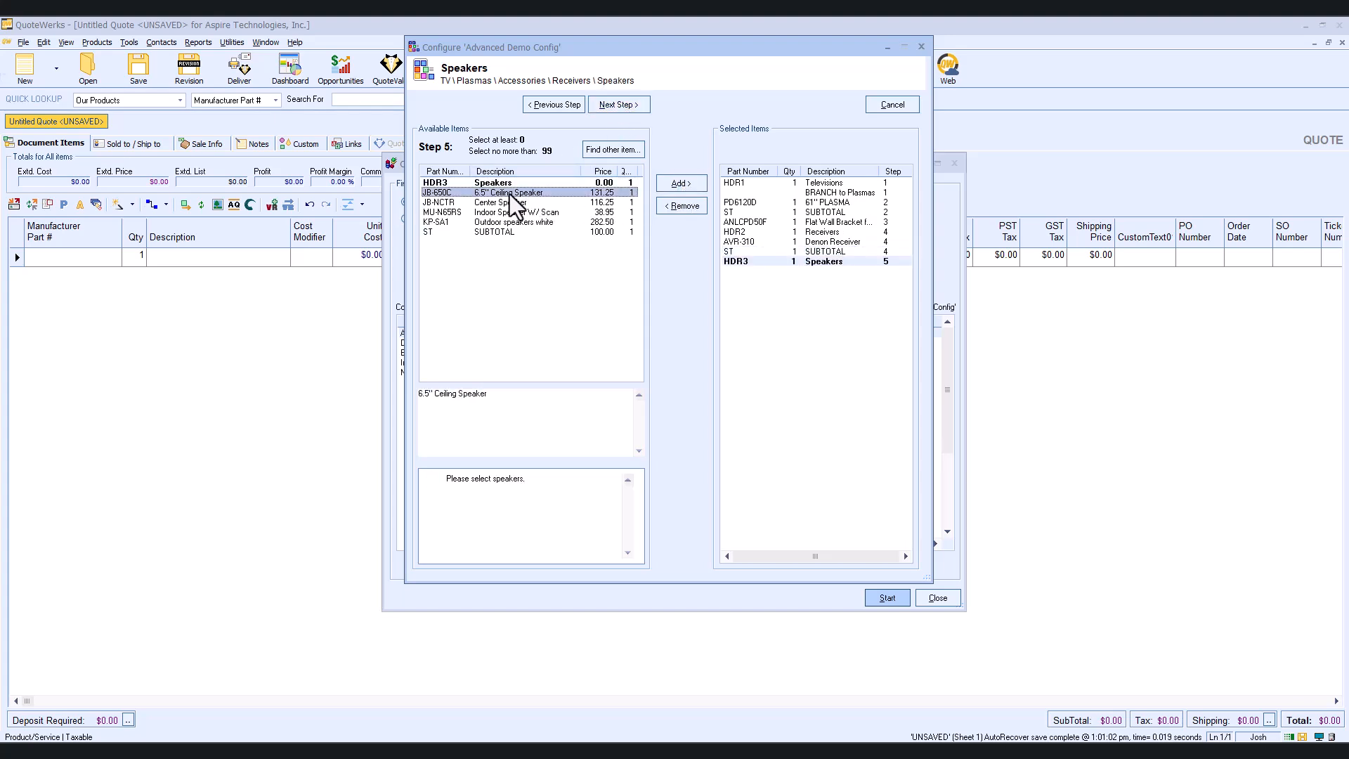
{"action": "left_click", "coordinate": [680, 186]}
{"action": "left_click", "coordinate": [549, 211]}
{"action": "left_click", "coordinate": [673, 185]}
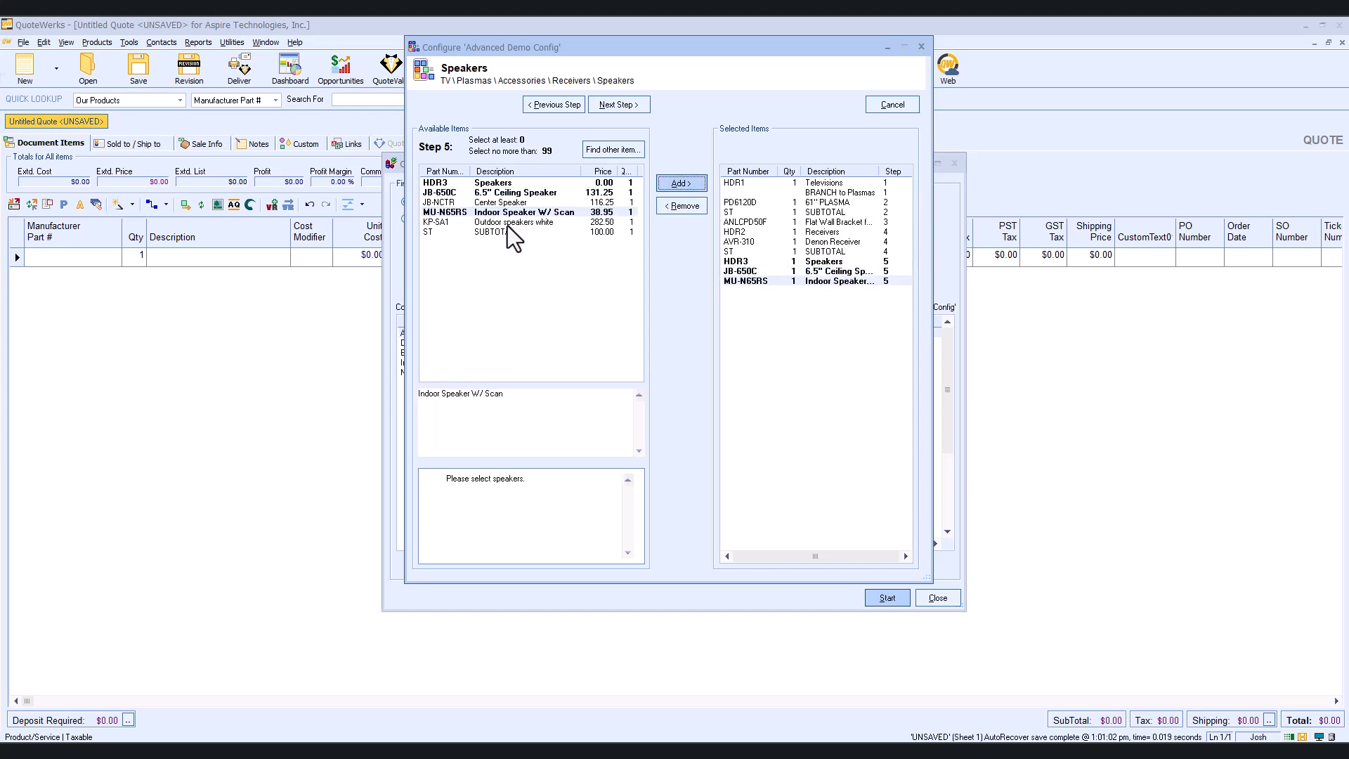
{"action": "left_click", "coordinate": [511, 231]}
{"action": "left_click", "coordinate": [677, 187]}
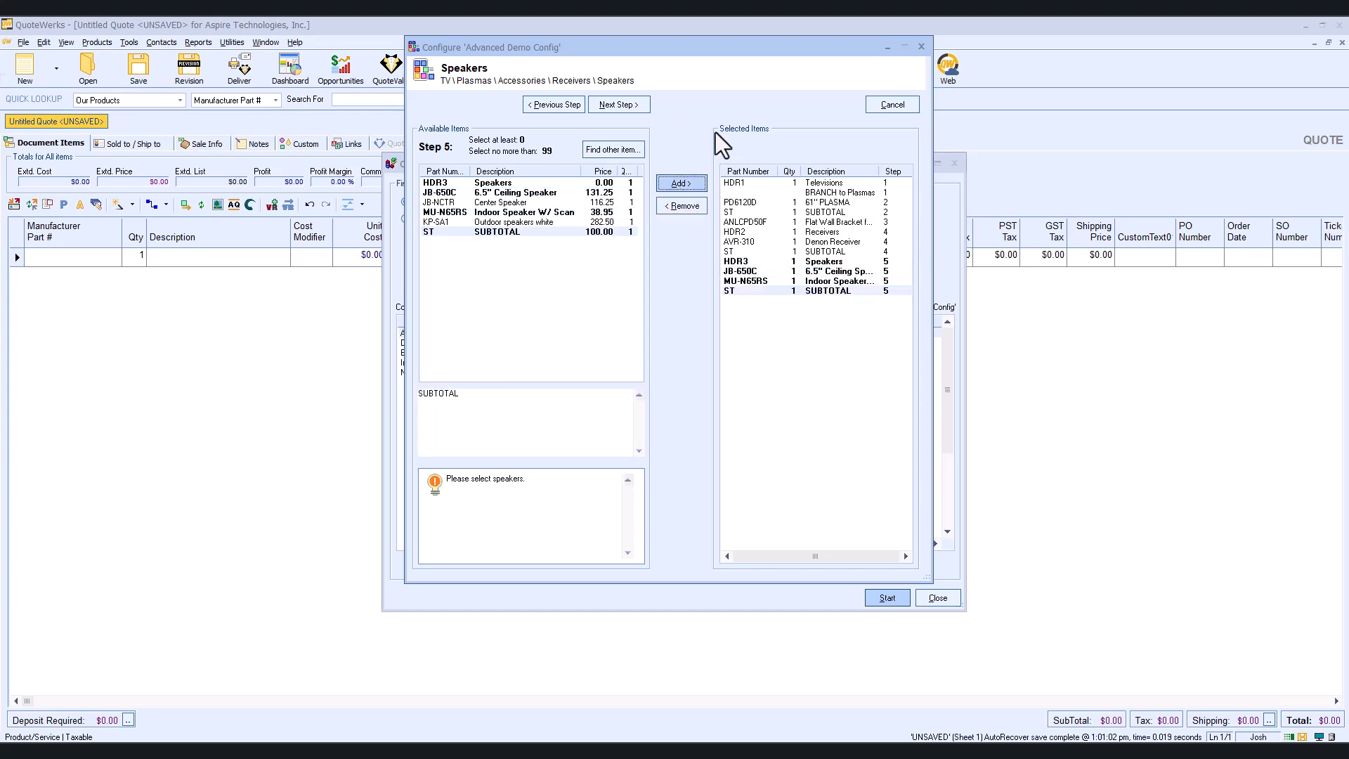
{"action": "left_click", "coordinate": [615, 107]}
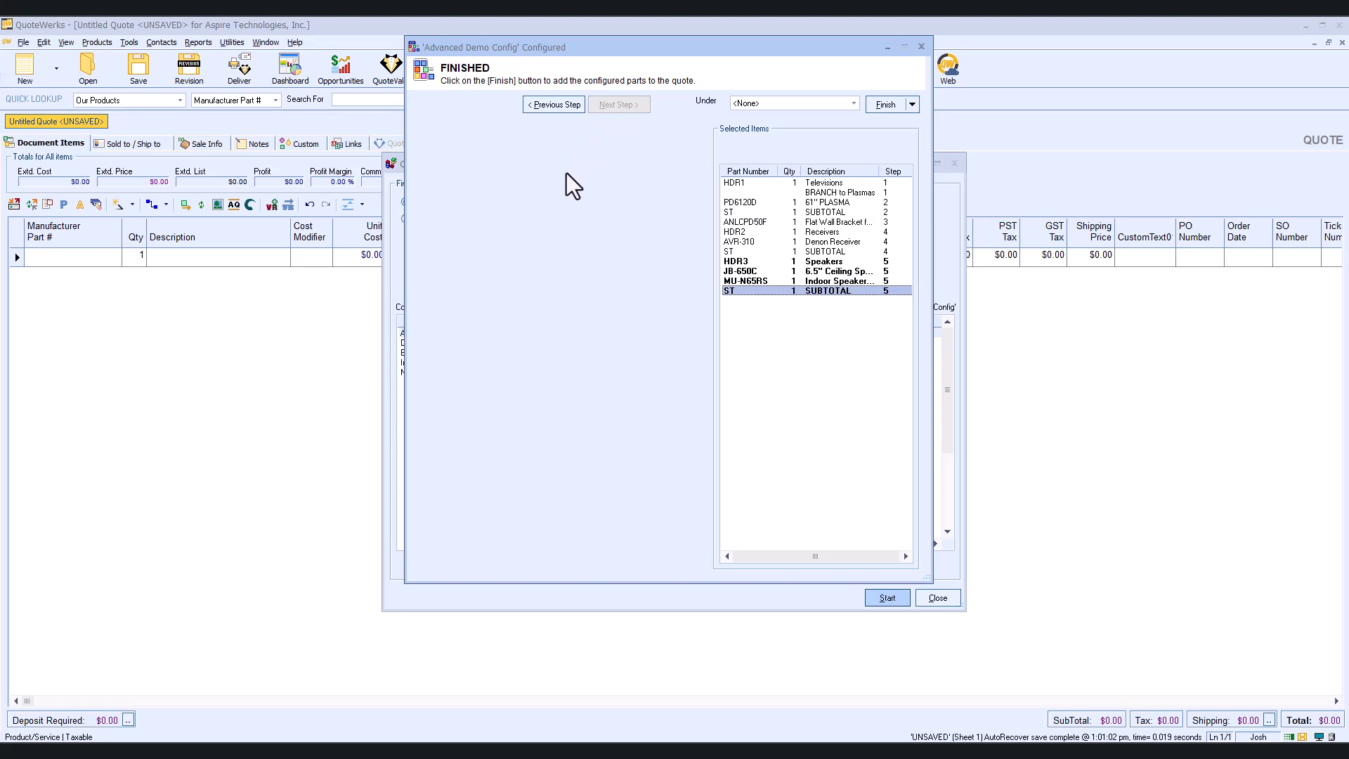
- Place the configured items under a new section header named "Entertainment System" and add the configuration to the quote with quantity 1
{"action": "left_click", "coordinate": [854, 104]}
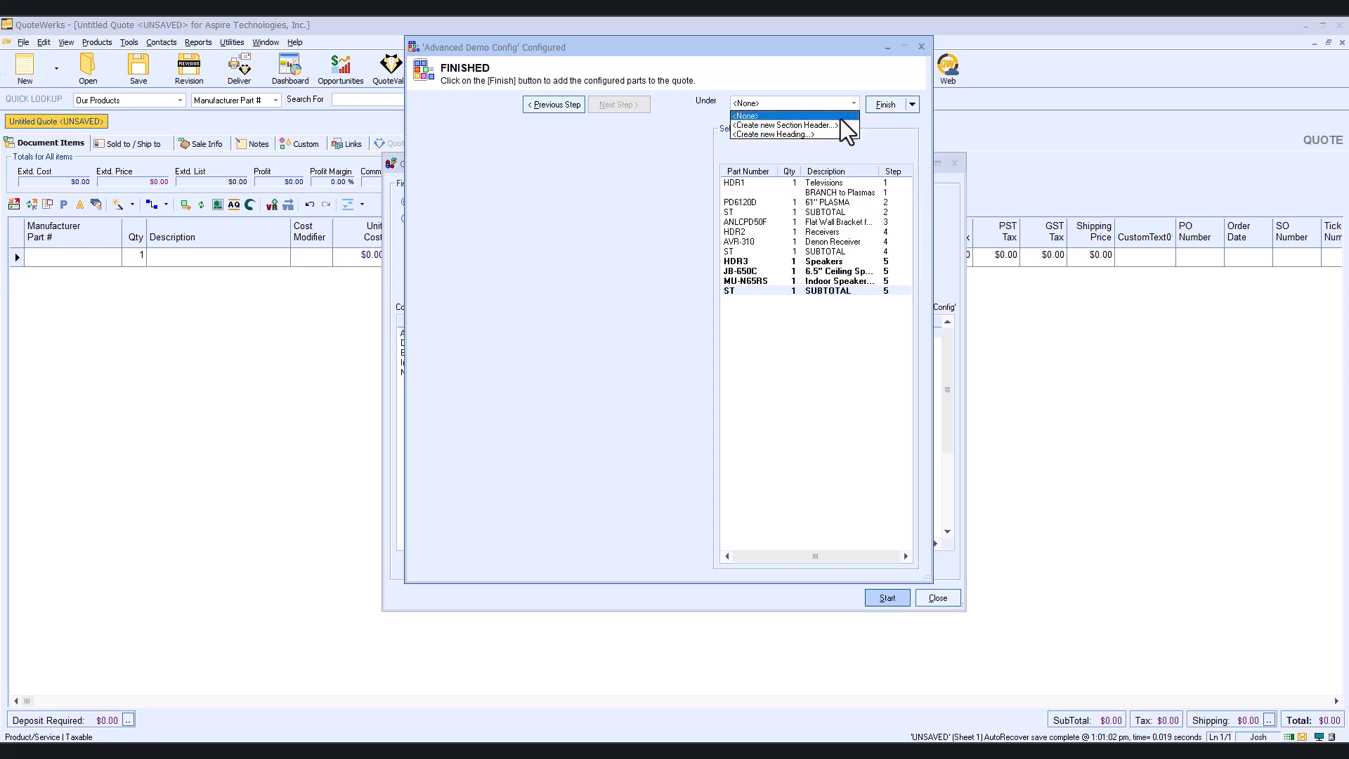
{"action": "left_click", "coordinate": [829, 125]}
{"action": "type", "text": "Entertainment System"}
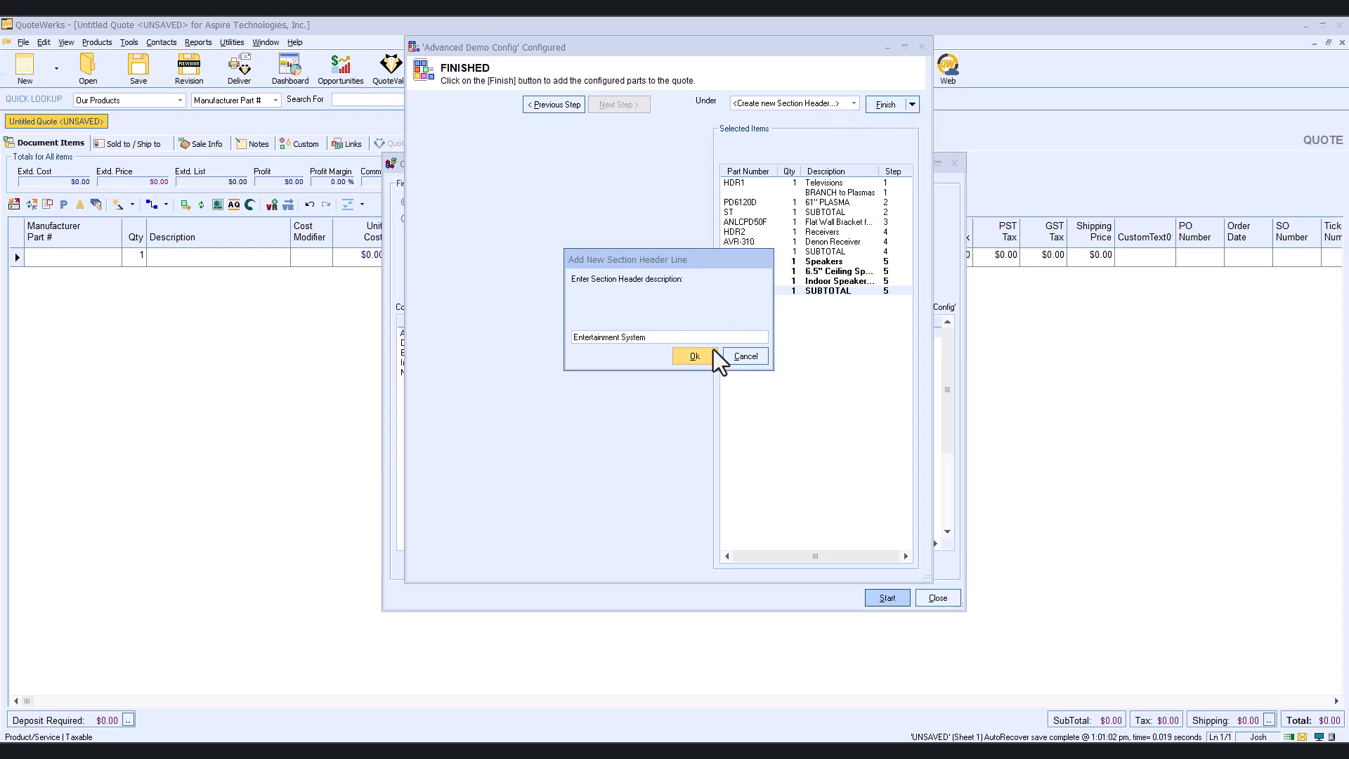
{"action": "left_click", "coordinate": [710, 354]}
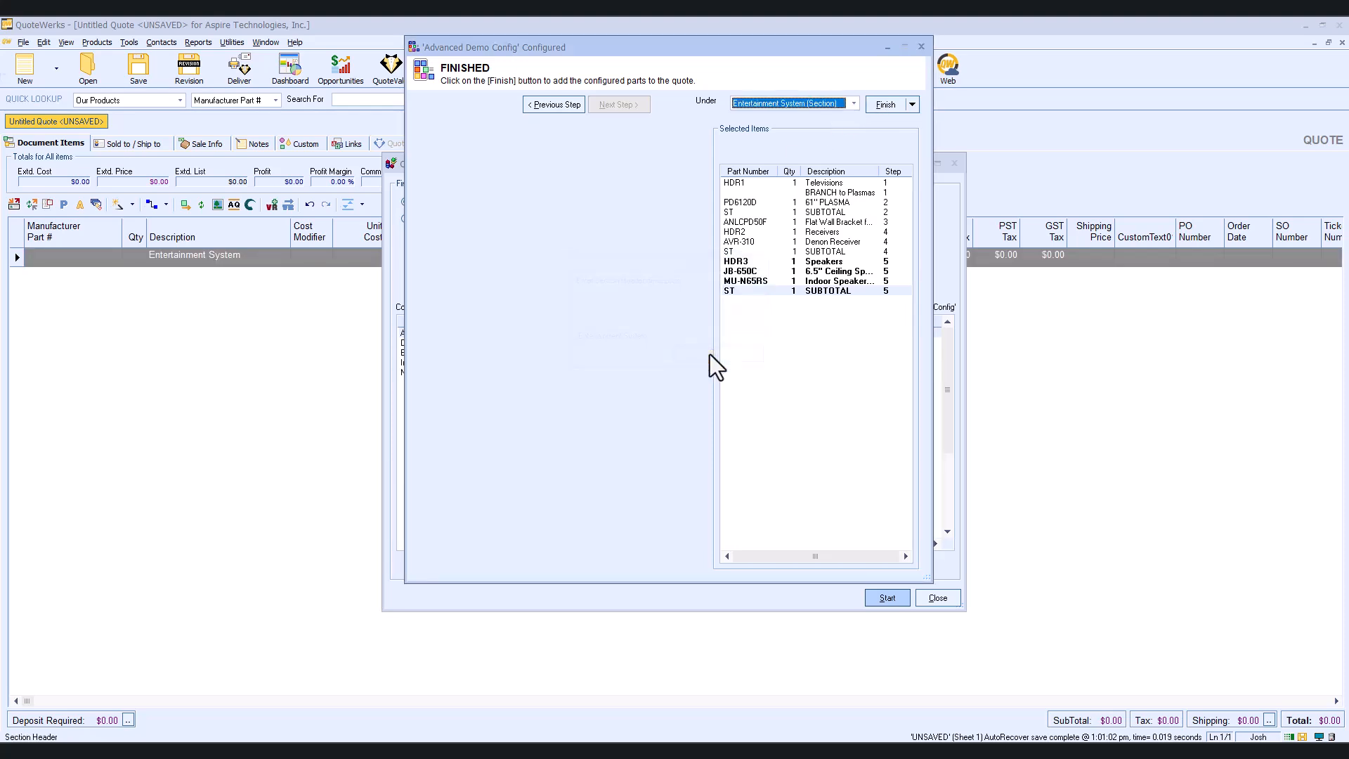
{"action": "left_click", "coordinate": [886, 104]}
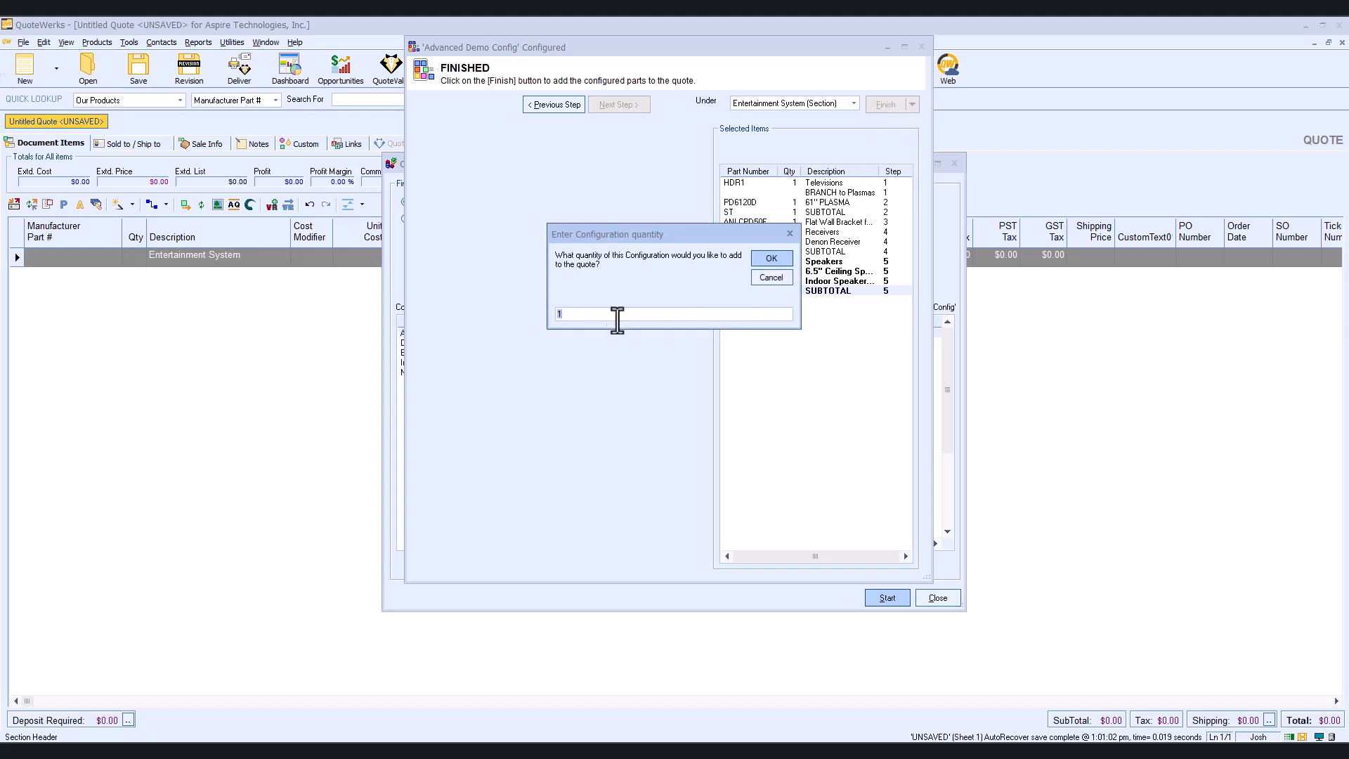
{"action": "left_click", "coordinate": [783, 260]}
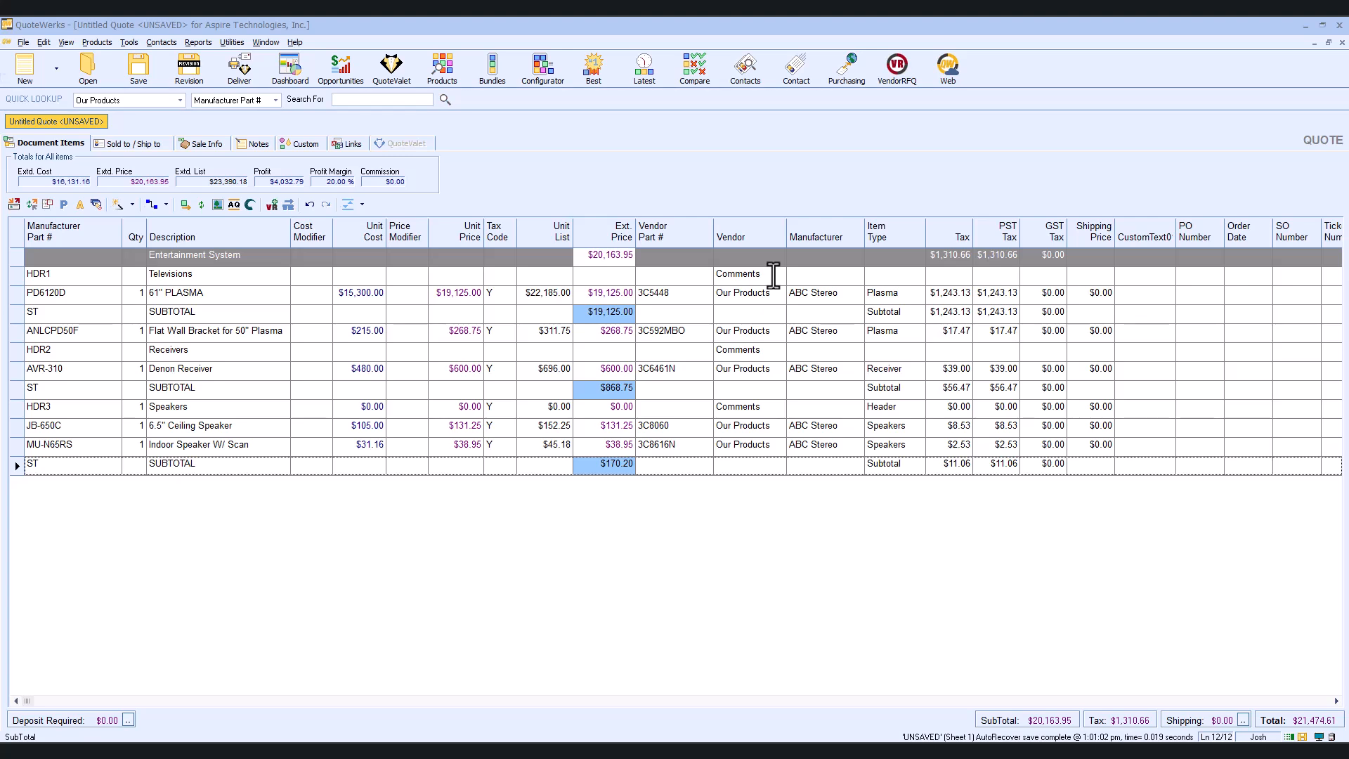
- Preview the quote document using the Quote (Galaxy w/Cover) layout
{"action": "left_click", "coordinate": [251, 75]}
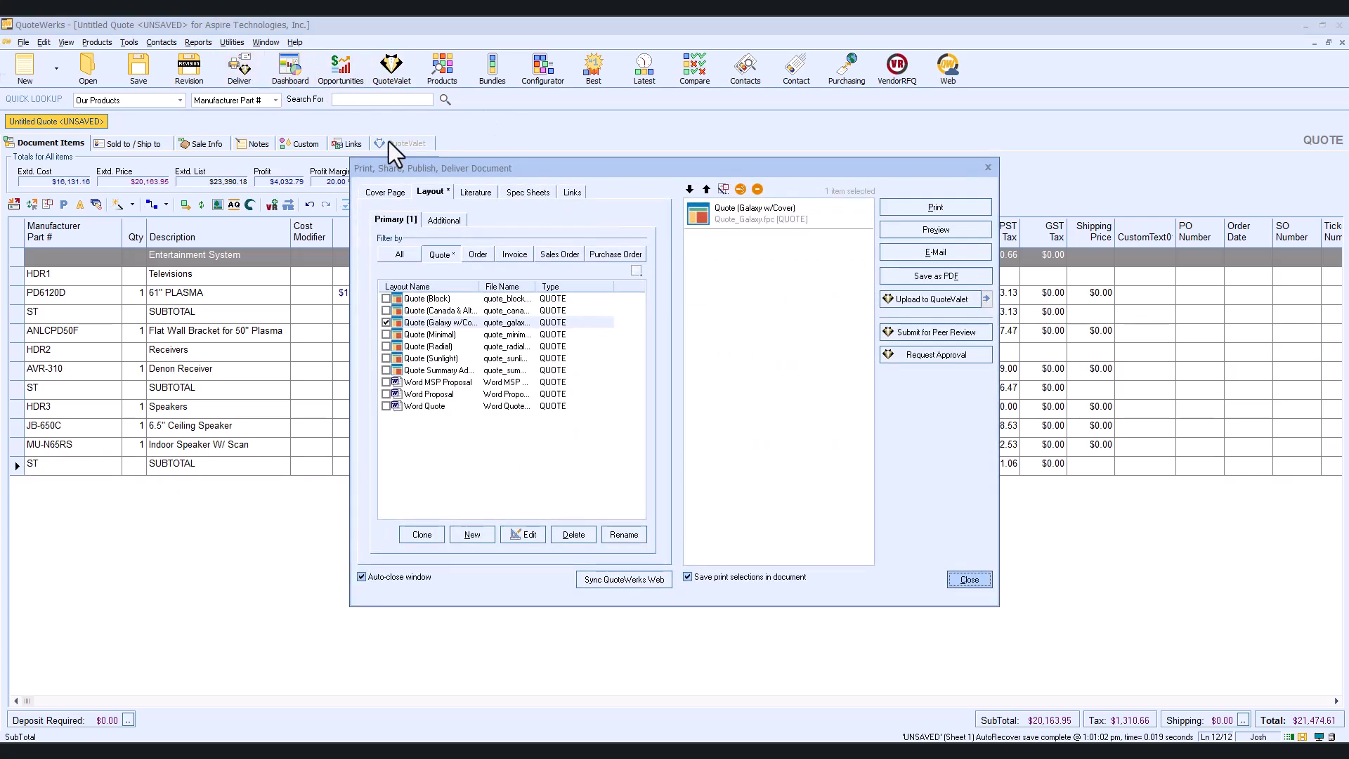
{"action": "left_click", "coordinate": [934, 230]}
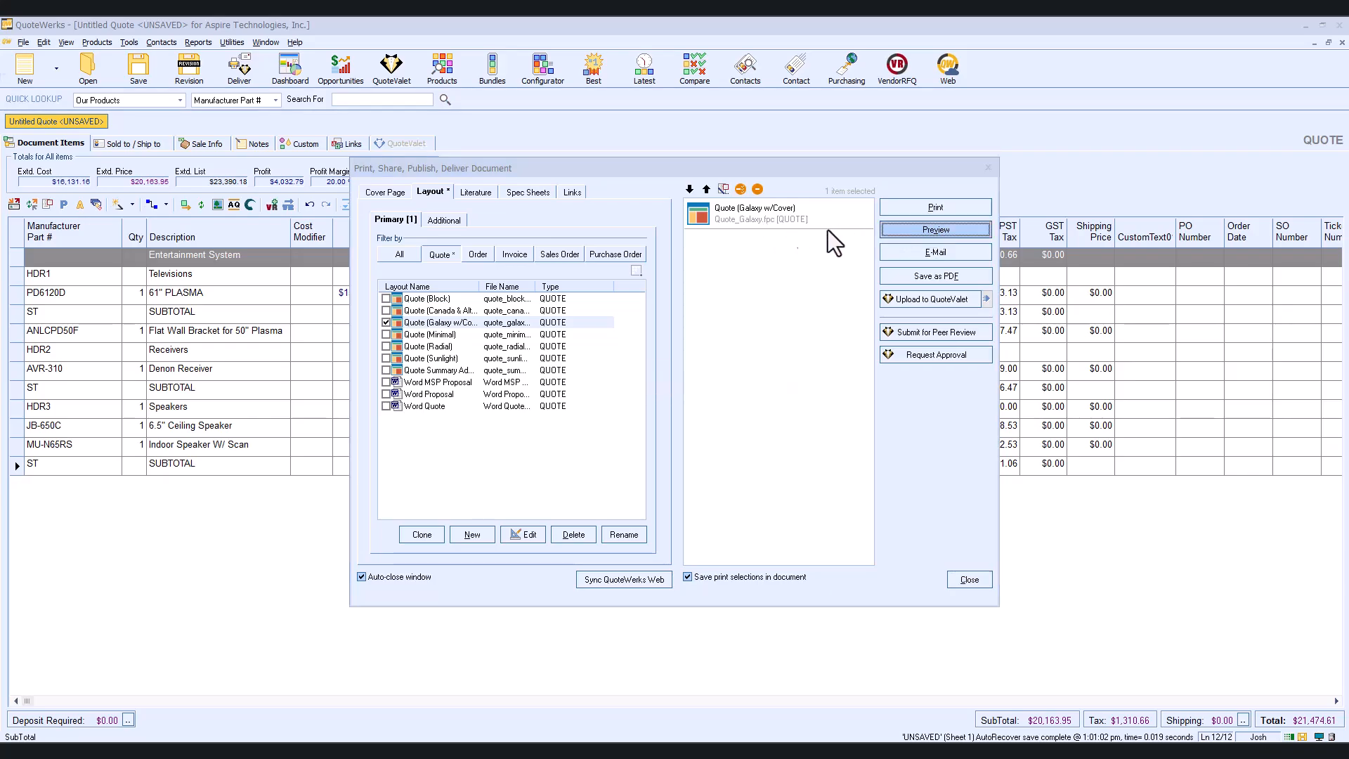